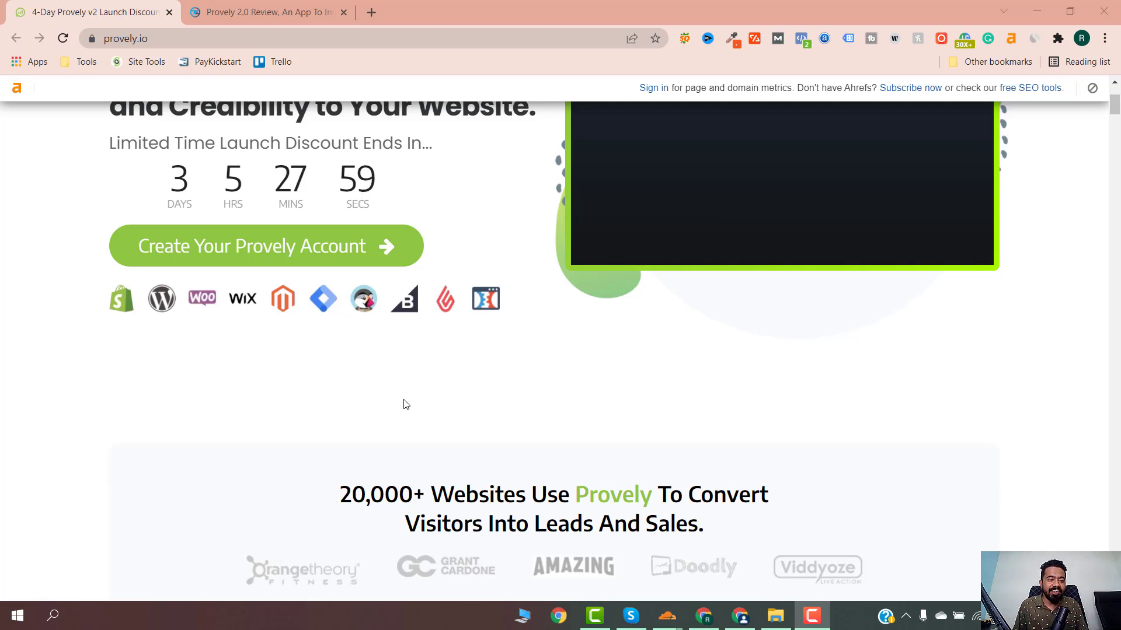
- Scroll the provely.io homepage past Live Conversions, Timer and Reviews down to the Announcement section
{"action": "scroll", "coordinate": [420, 374], "scroll_direction": "down", "scroll_amount": 1}
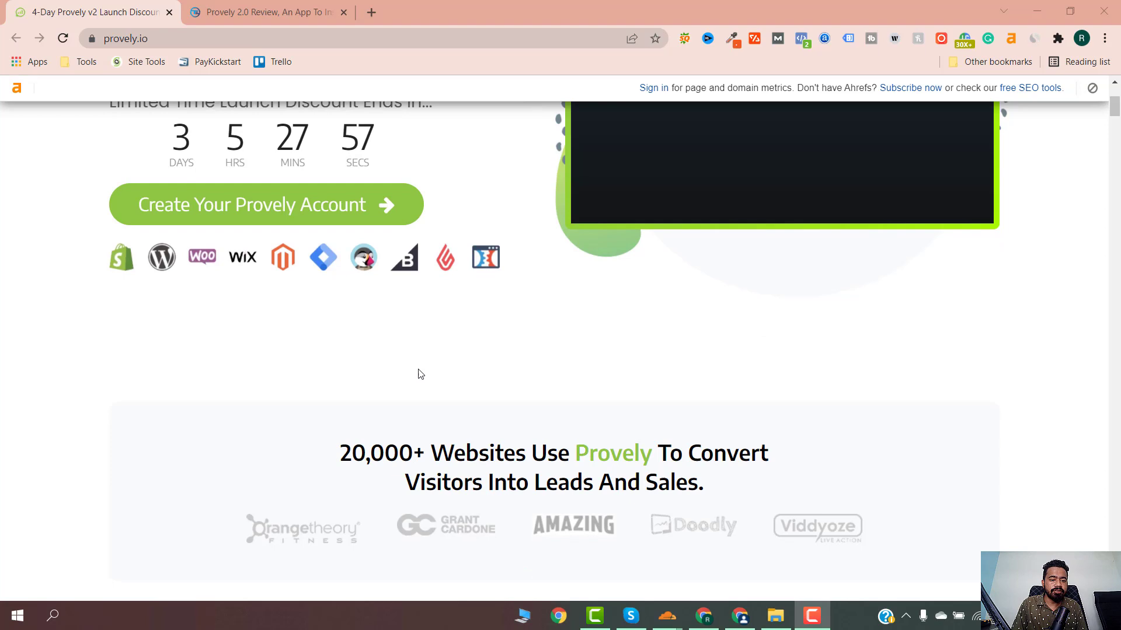
{"action": "scroll", "coordinate": [420, 373], "scroll_direction": "down", "scroll_amount": 8}
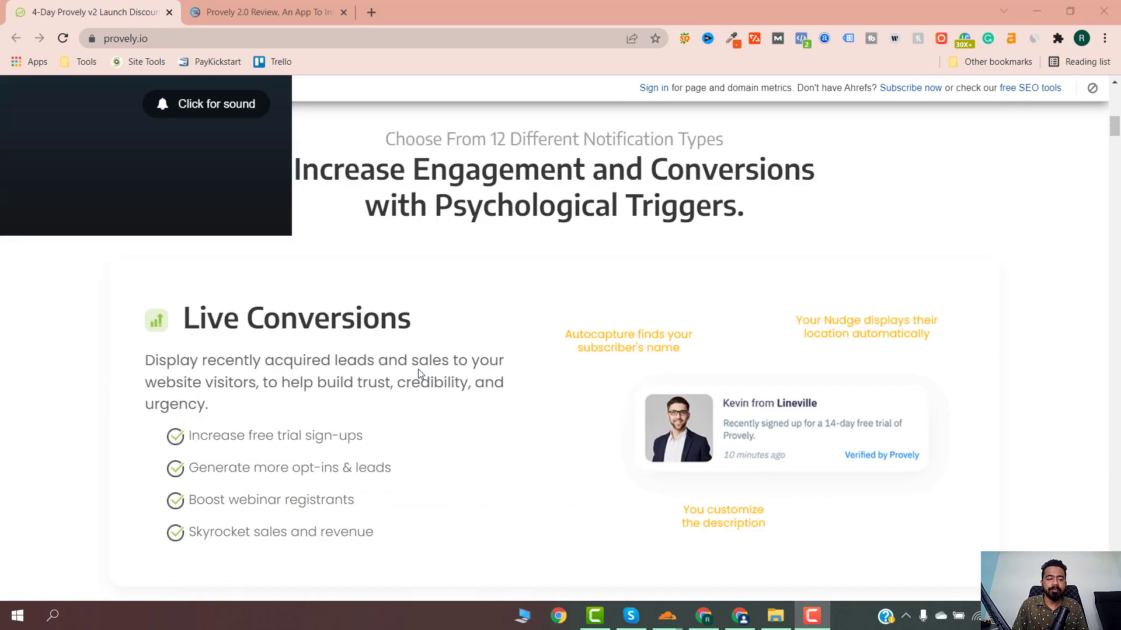
{"action": "scroll", "coordinate": [418, 373], "scroll_direction": "down", "scroll_amount": 1}
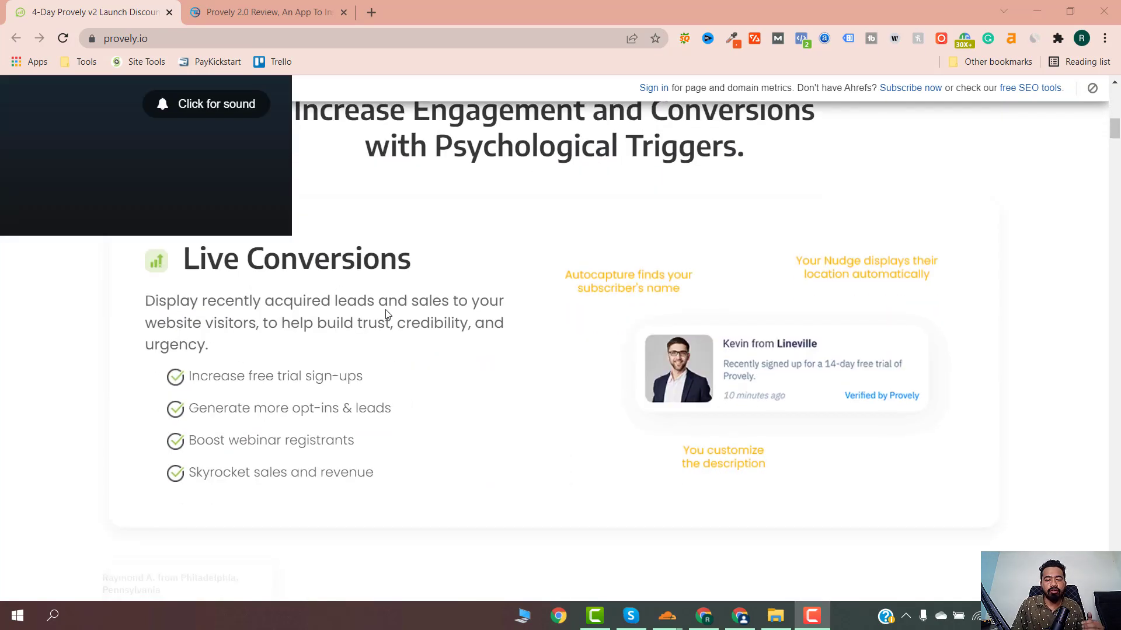
{"action": "scroll", "coordinate": [385, 312], "scroll_direction": "down", "scroll_amount": 3}
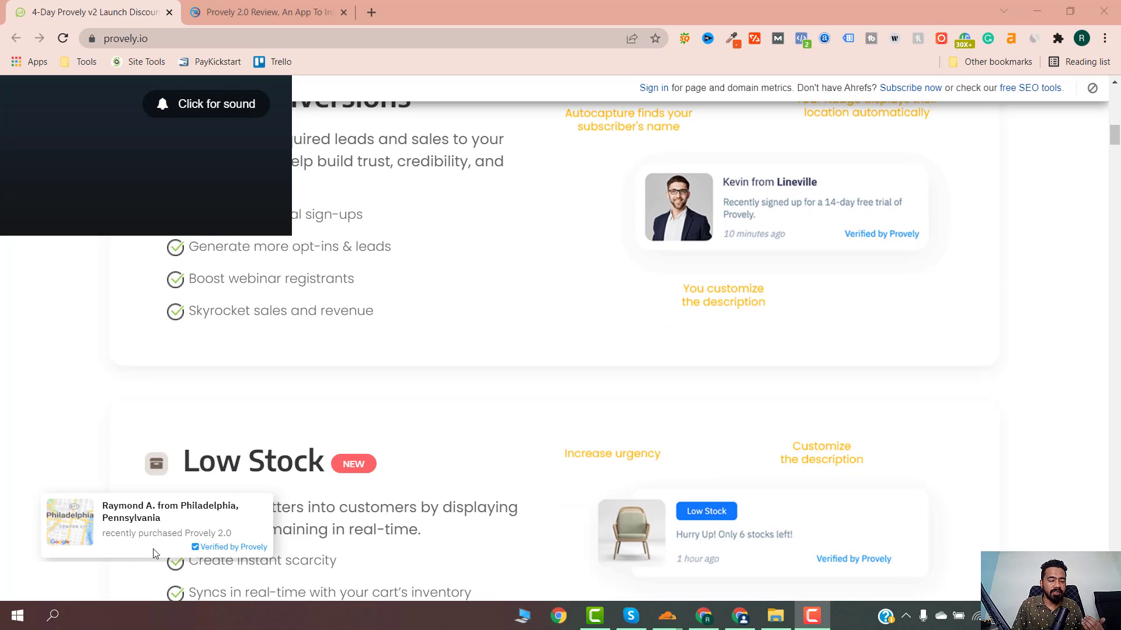
{"action": "scroll", "coordinate": [299, 454], "scroll_direction": "down", "scroll_amount": 2}
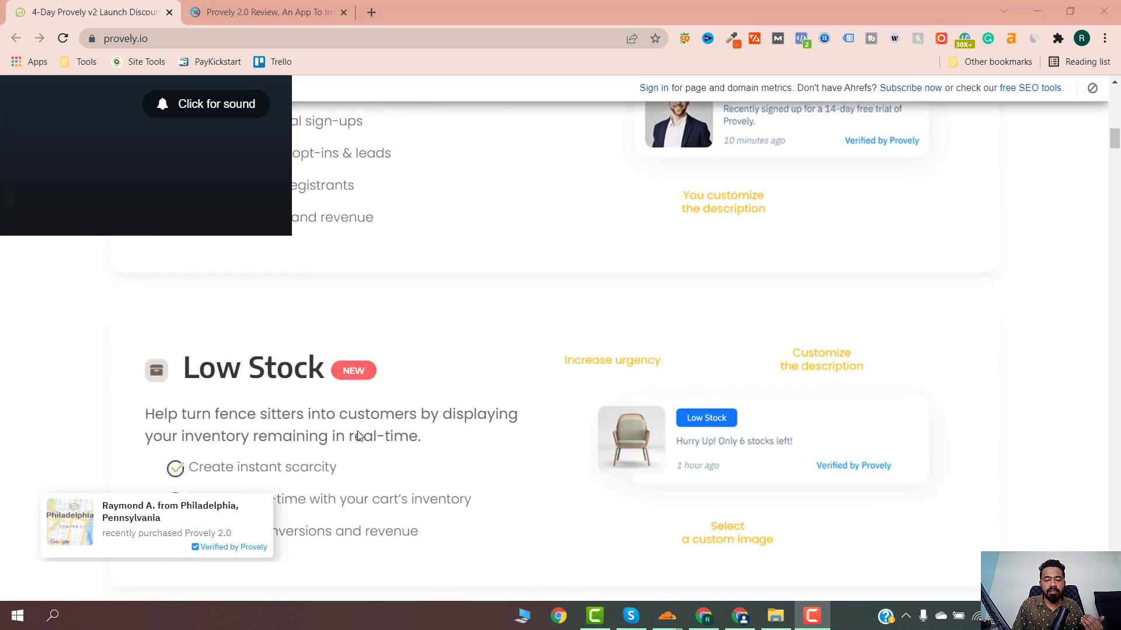
{"action": "scroll", "coordinate": [360, 436], "scroll_direction": "down", "scroll_amount": 1}
{"action": "scroll", "coordinate": [359, 435], "scroll_direction": "down", "scroll_amount": 6}
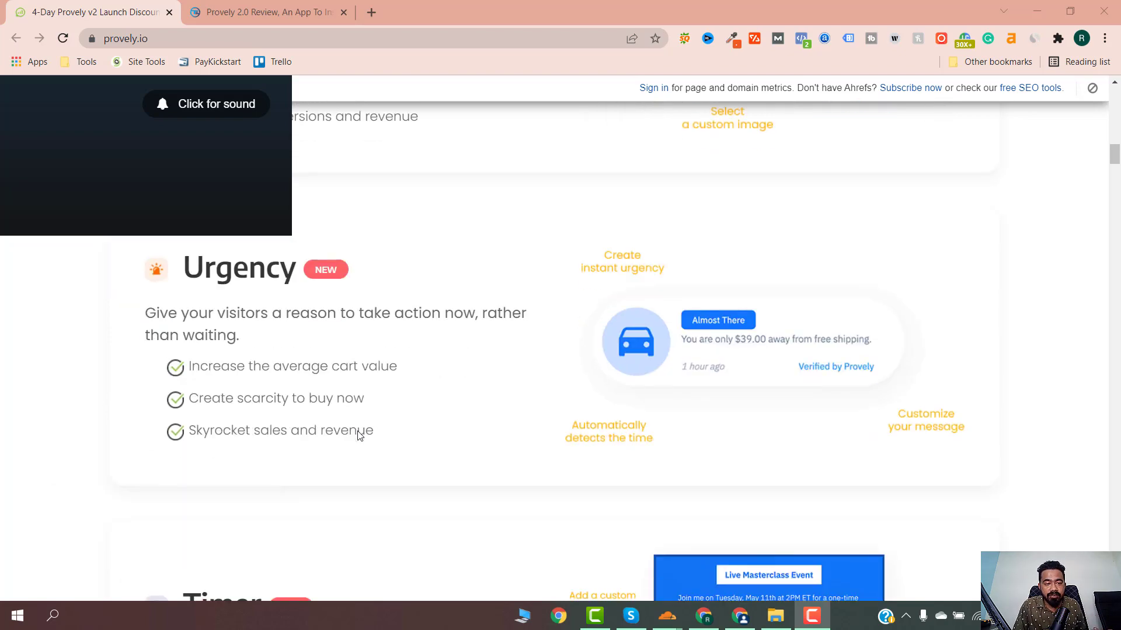
{"action": "scroll", "coordinate": [360, 436], "scroll_direction": "down", "scroll_amount": 3}
{"action": "scroll", "coordinate": [359, 436], "scroll_direction": "down", "scroll_amount": 3}
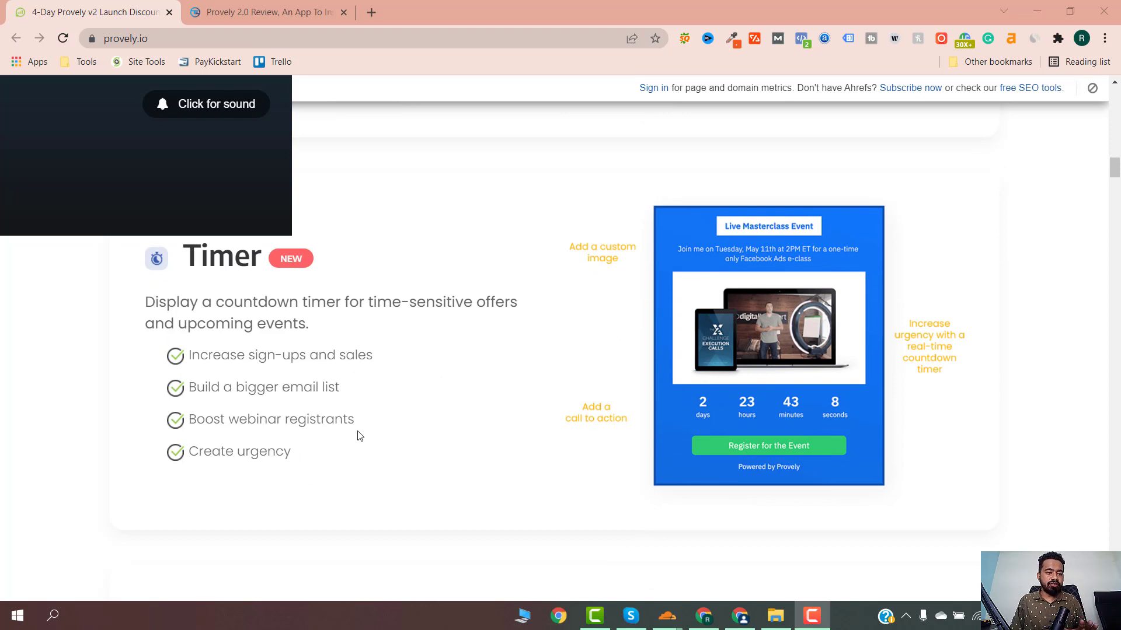
{"action": "scroll", "coordinate": [359, 435], "scroll_direction": "down", "scroll_amount": 1}
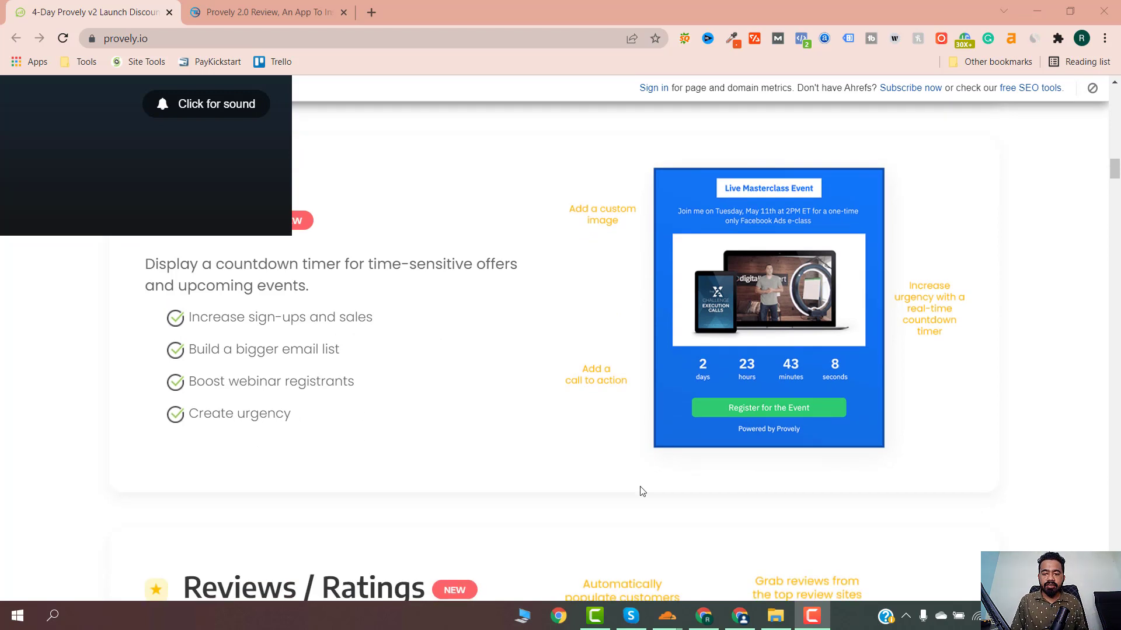
{"action": "scroll", "coordinate": [729, 365], "scroll_direction": "down", "scroll_amount": 2}
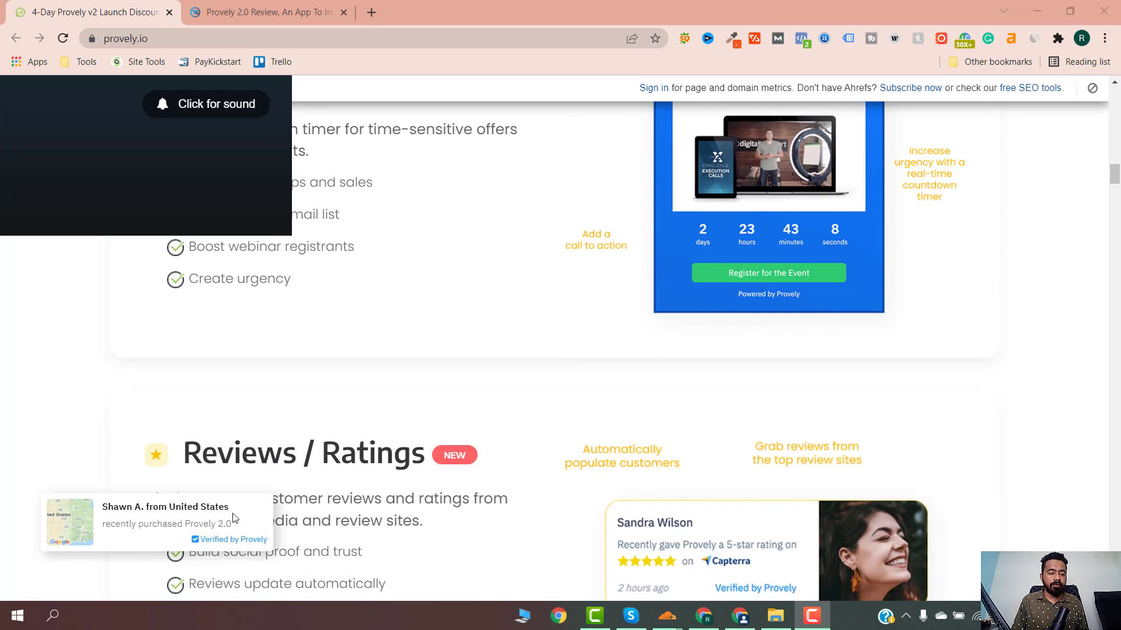
{"action": "scroll", "coordinate": [415, 472], "scroll_direction": "down", "scroll_amount": 3}
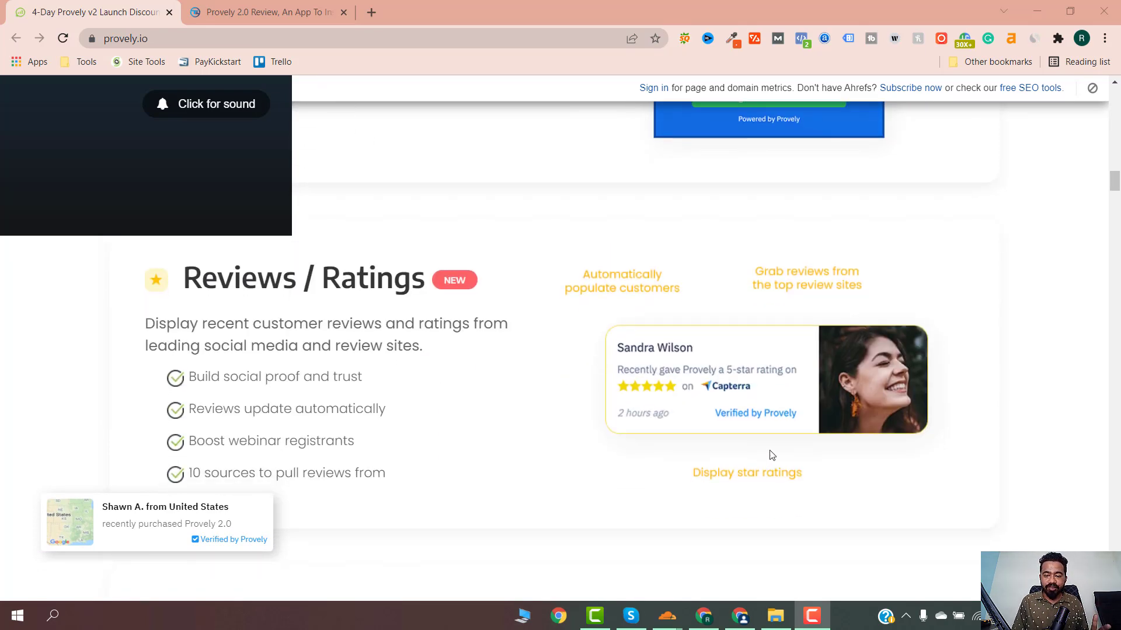
{"action": "scroll", "coordinate": [771, 455], "scroll_direction": "down", "scroll_amount": 5}
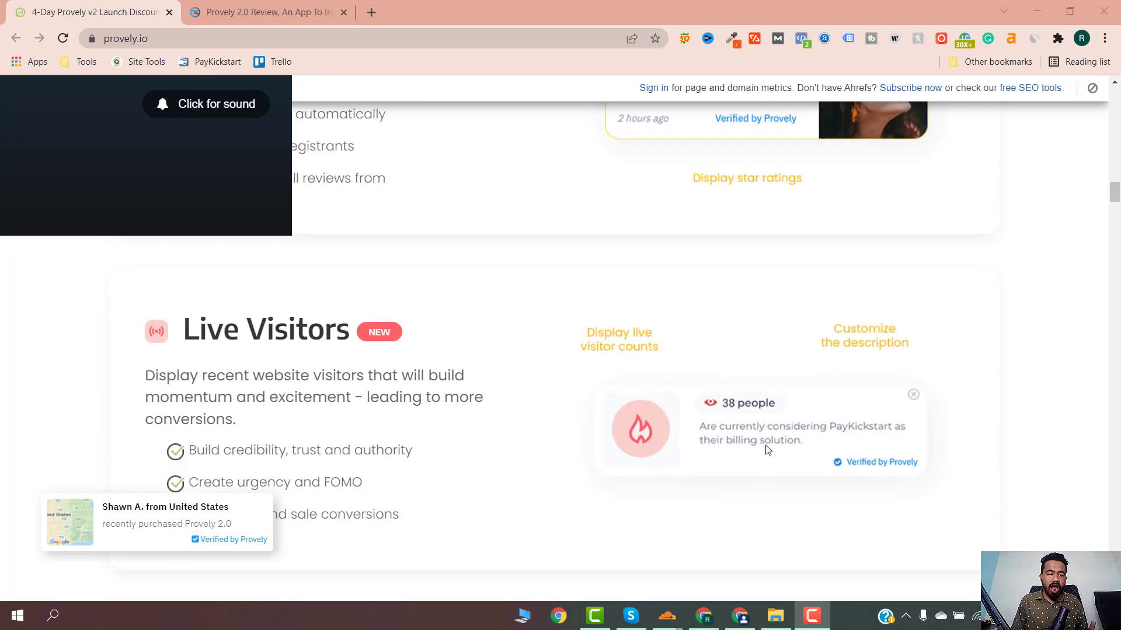
{"action": "scroll", "coordinate": [496, 370], "scroll_direction": "down", "scroll_amount": 2}
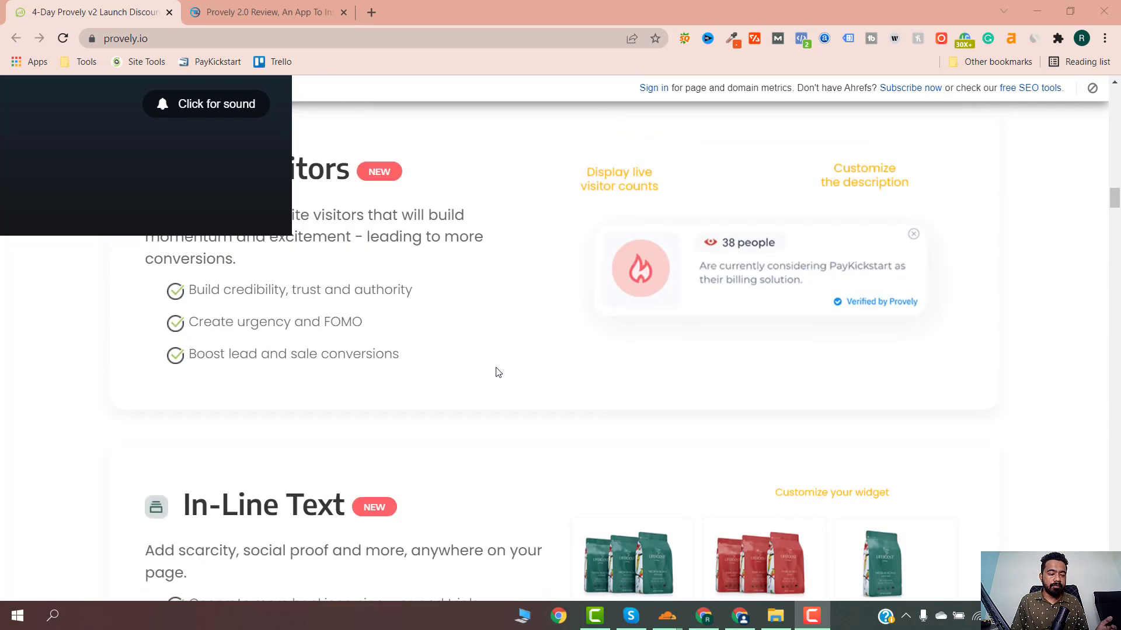
{"action": "scroll", "coordinate": [498, 372], "scroll_direction": "down", "scroll_amount": 1}
{"action": "scroll", "coordinate": [498, 372], "scroll_direction": "down", "scroll_amount": 1}
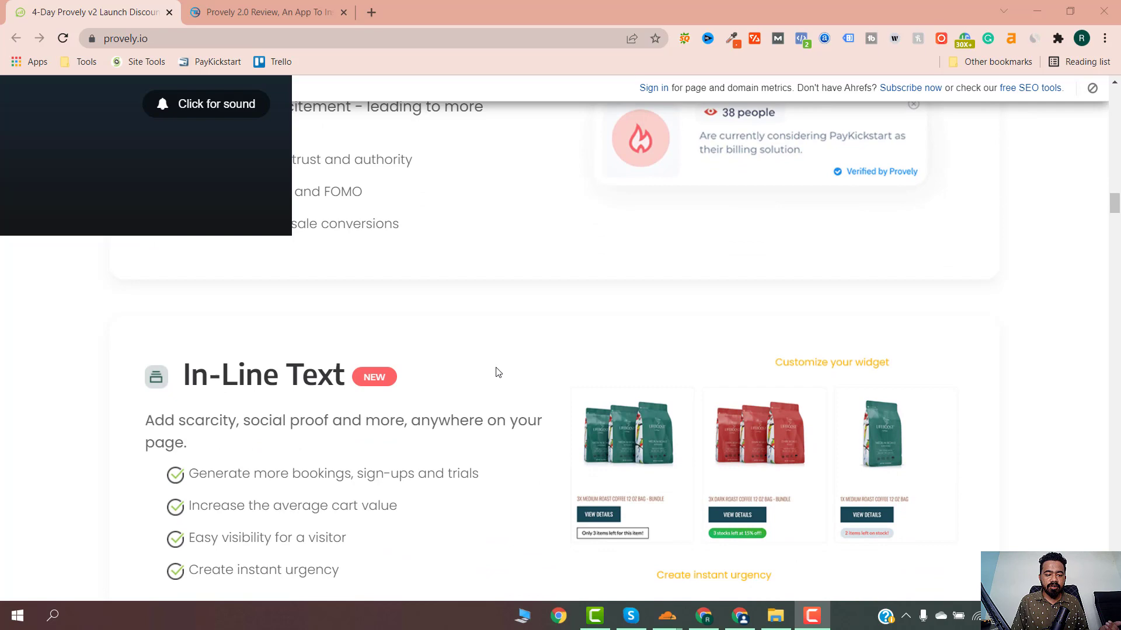
{"action": "scroll", "coordinate": [498, 372], "scroll_direction": "down", "scroll_amount": 1}
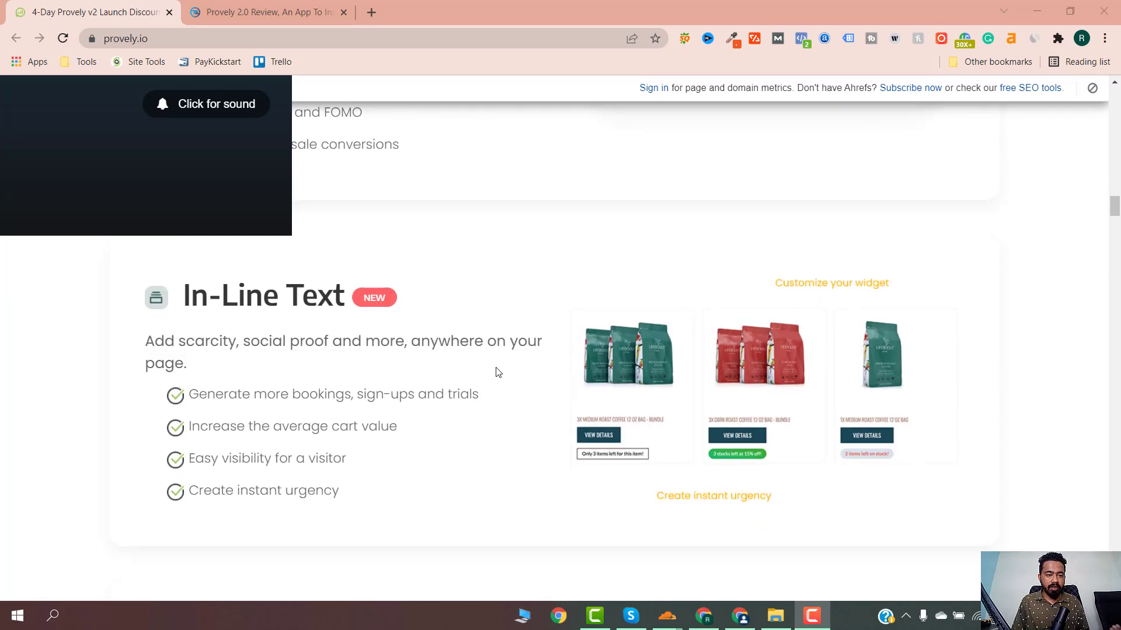
{"action": "scroll", "coordinate": [498, 372], "scroll_direction": "down", "scroll_amount": 3}
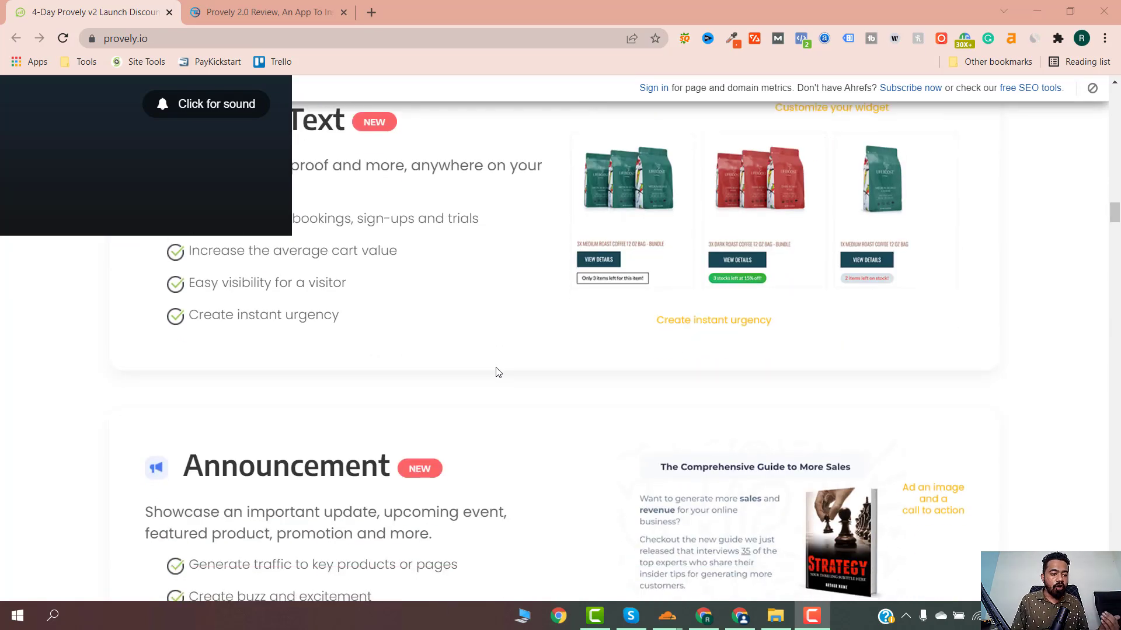
{"action": "scroll", "coordinate": [498, 372], "scroll_direction": "down", "scroll_amount": 4}
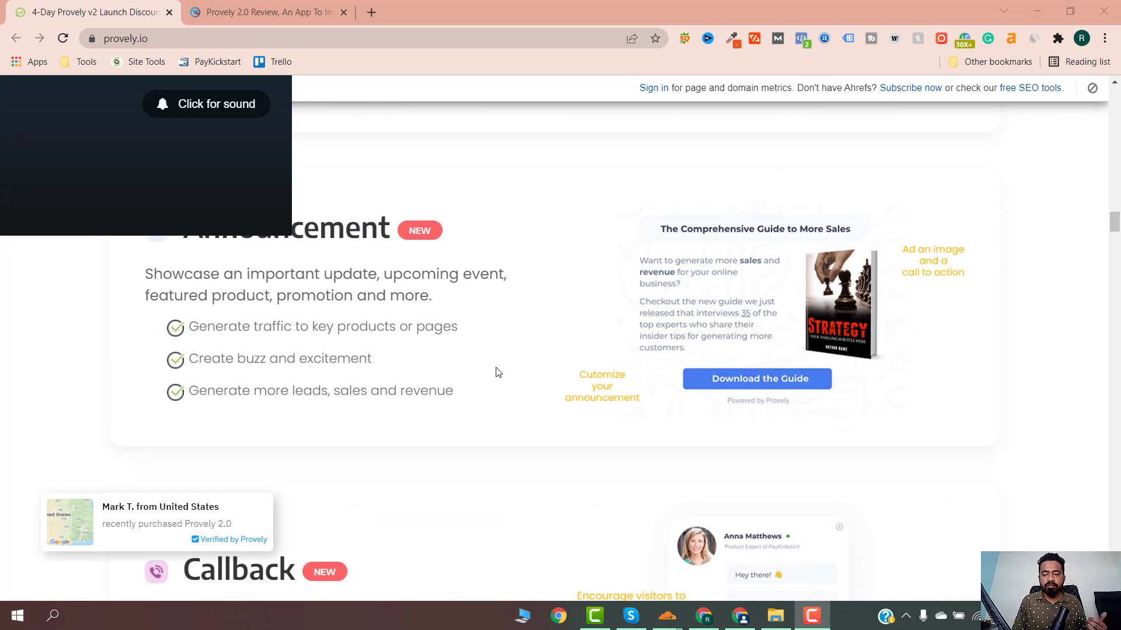
{"action": "scroll", "coordinate": [498, 372], "scroll_direction": "down", "scroll_amount": 2}
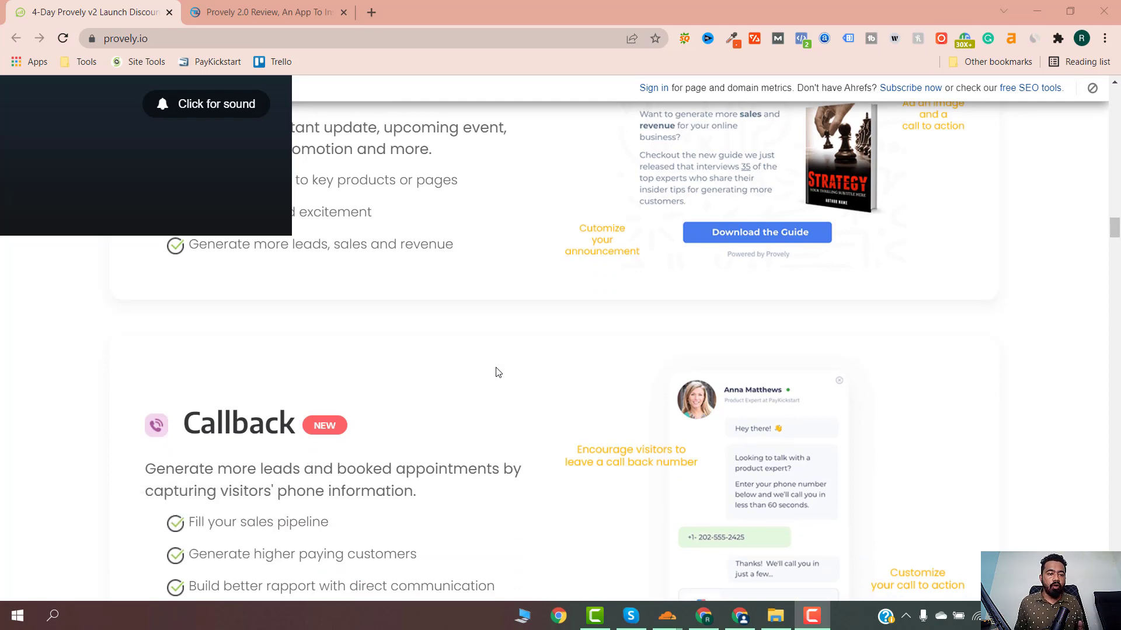
{"action": "scroll", "coordinate": [496, 371], "scroll_direction": "down", "scroll_amount": 4}
{"action": "scroll", "coordinate": [478, 370], "scroll_direction": "up", "scroll_amount": 3}
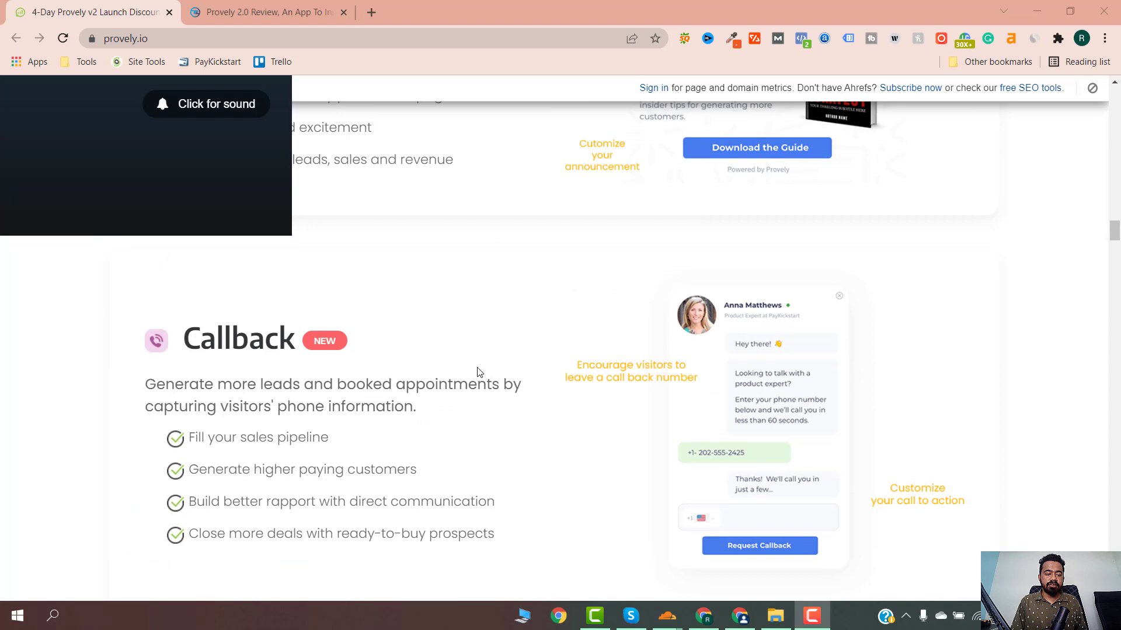
{"action": "scroll", "coordinate": [310, 344], "scroll_direction": "down", "scroll_amount": 6}
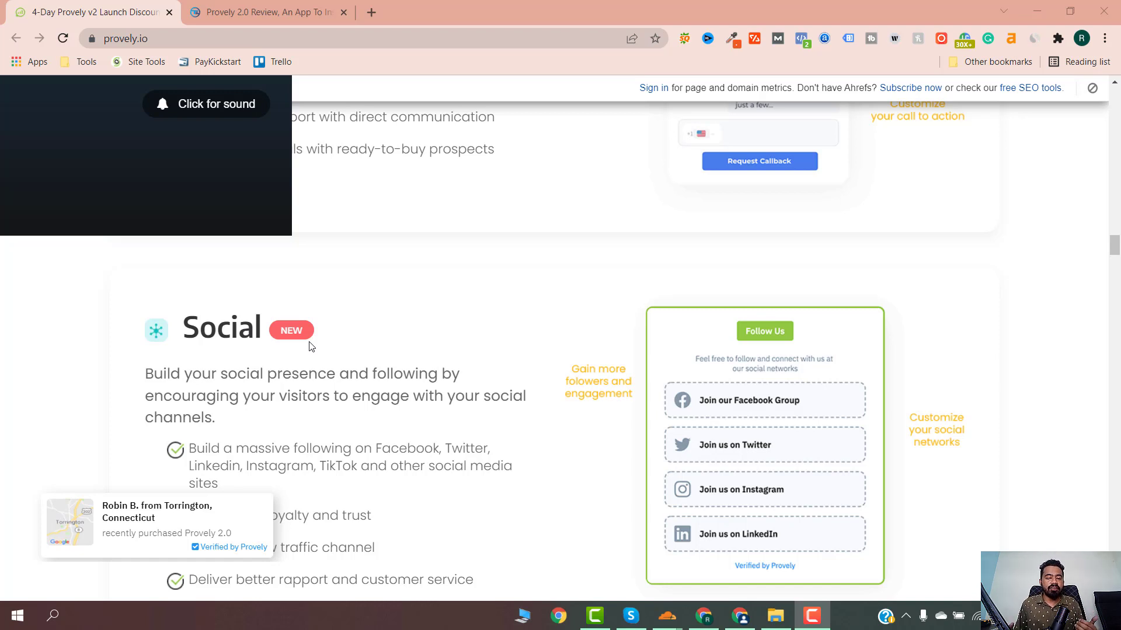
{"action": "scroll", "coordinate": [311, 347], "scroll_direction": "down", "scroll_amount": 2}
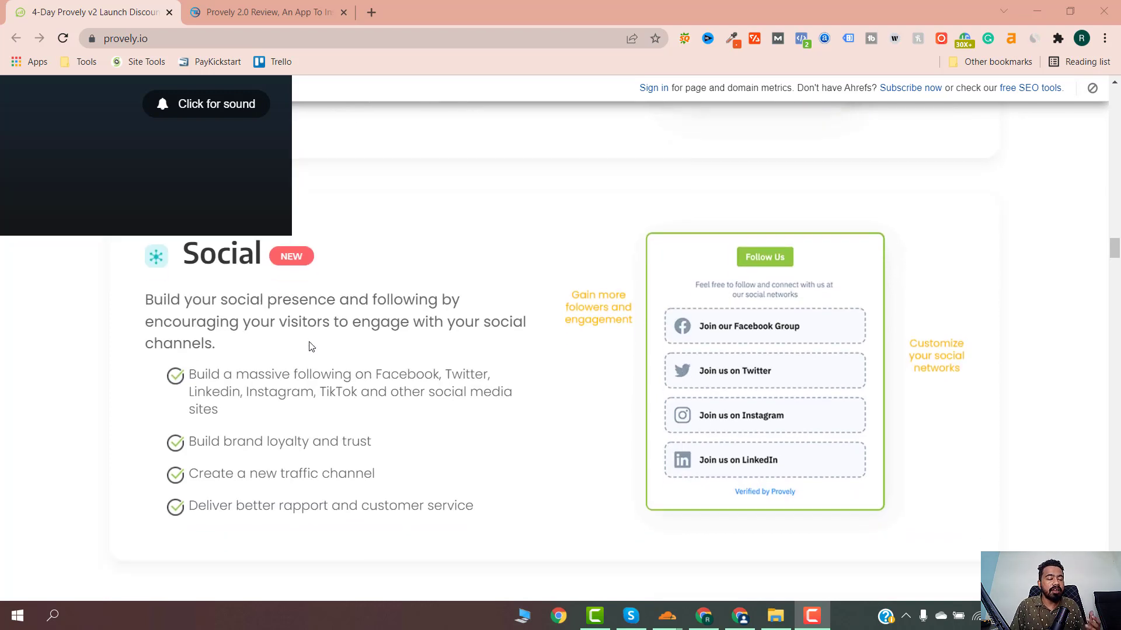
{"action": "scroll", "coordinate": [311, 346], "scroll_direction": "up", "scroll_amount": 1}
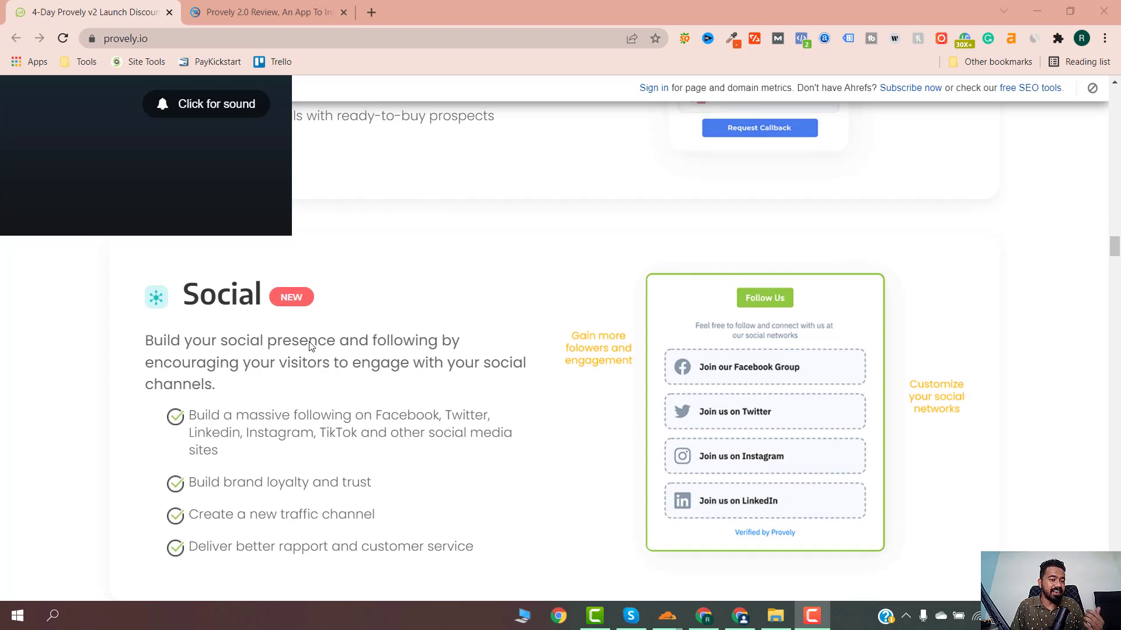
{"action": "scroll", "coordinate": [286, 397], "scroll_direction": "down", "scroll_amount": 1}
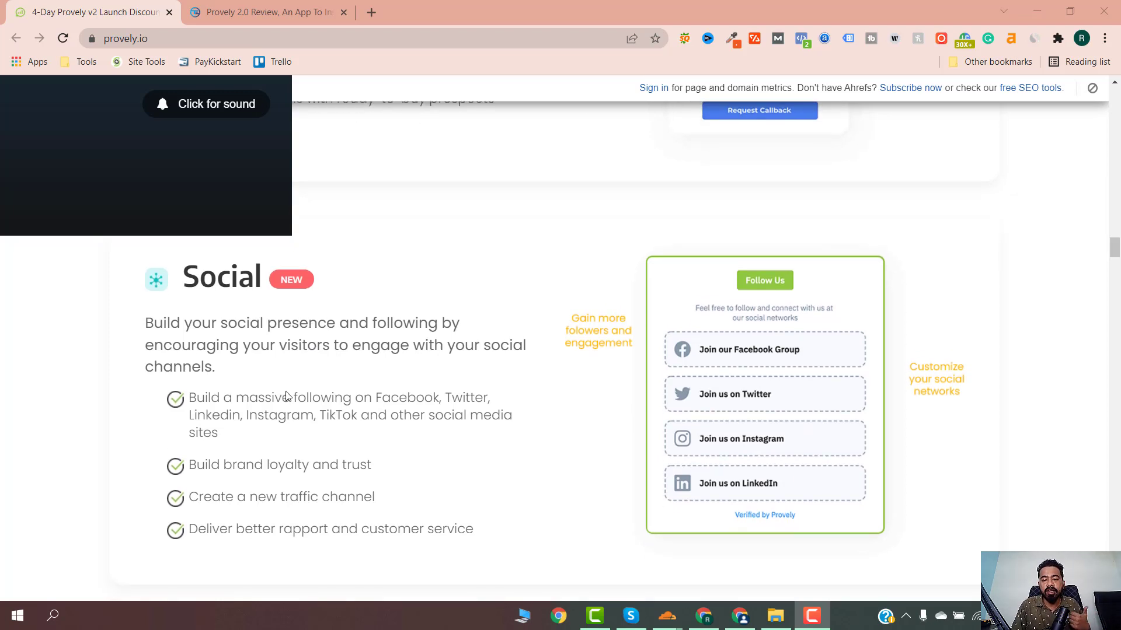
{"action": "scroll", "coordinate": [287, 397], "scroll_direction": "down", "scroll_amount": 1}
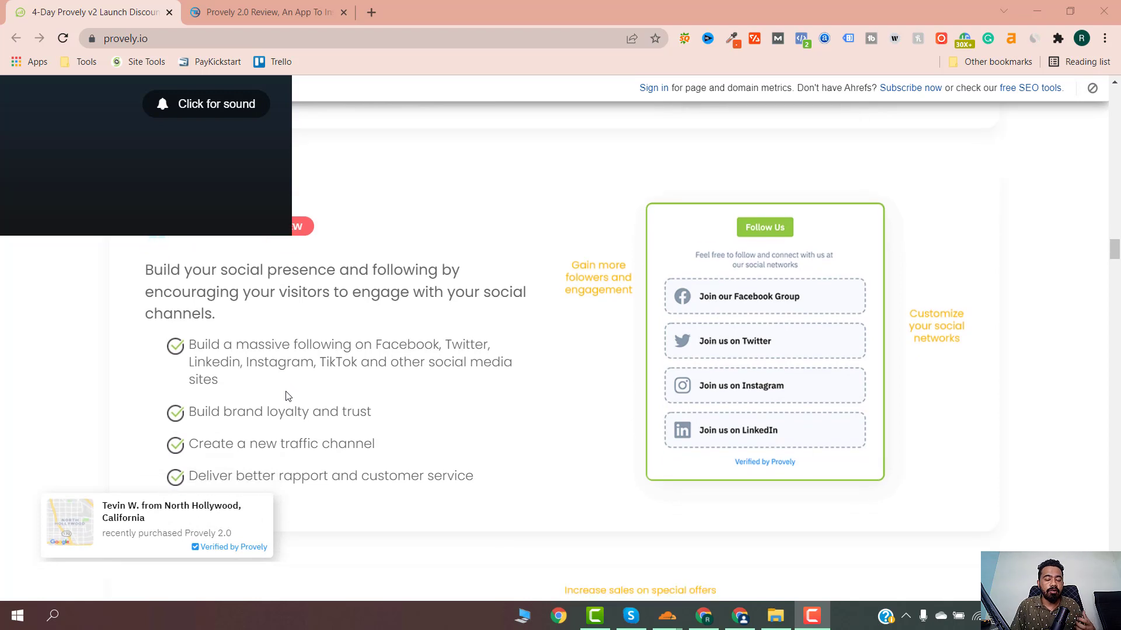
{"action": "scroll", "coordinate": [287, 396], "scroll_direction": "down", "scroll_amount": 1}
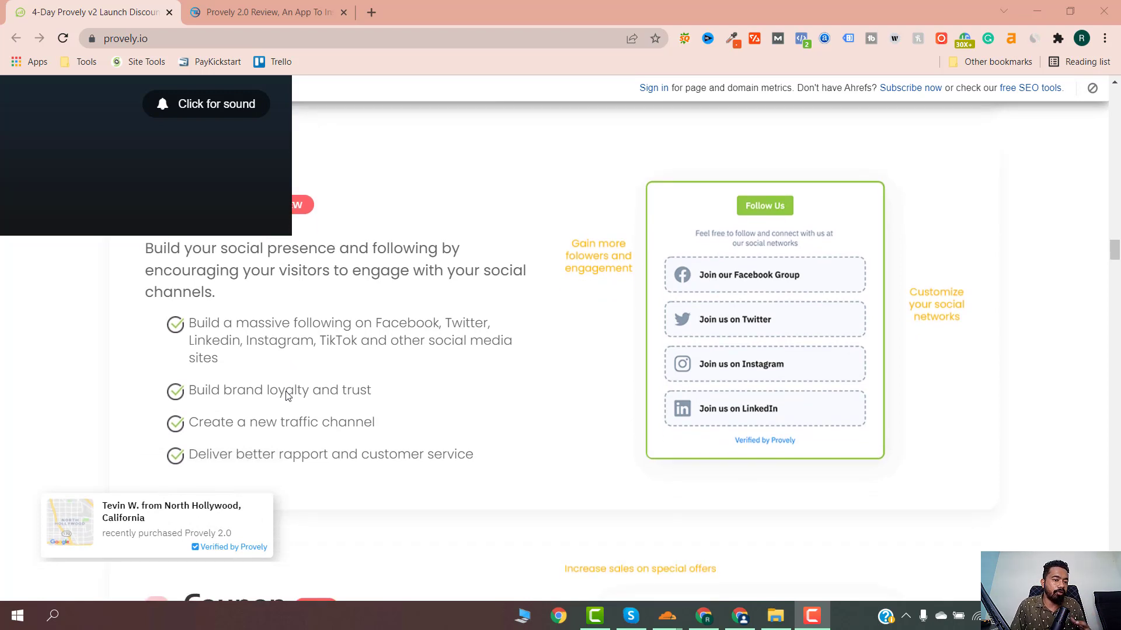
{"action": "scroll", "coordinate": [286, 396], "scroll_direction": "down", "scroll_amount": 5}
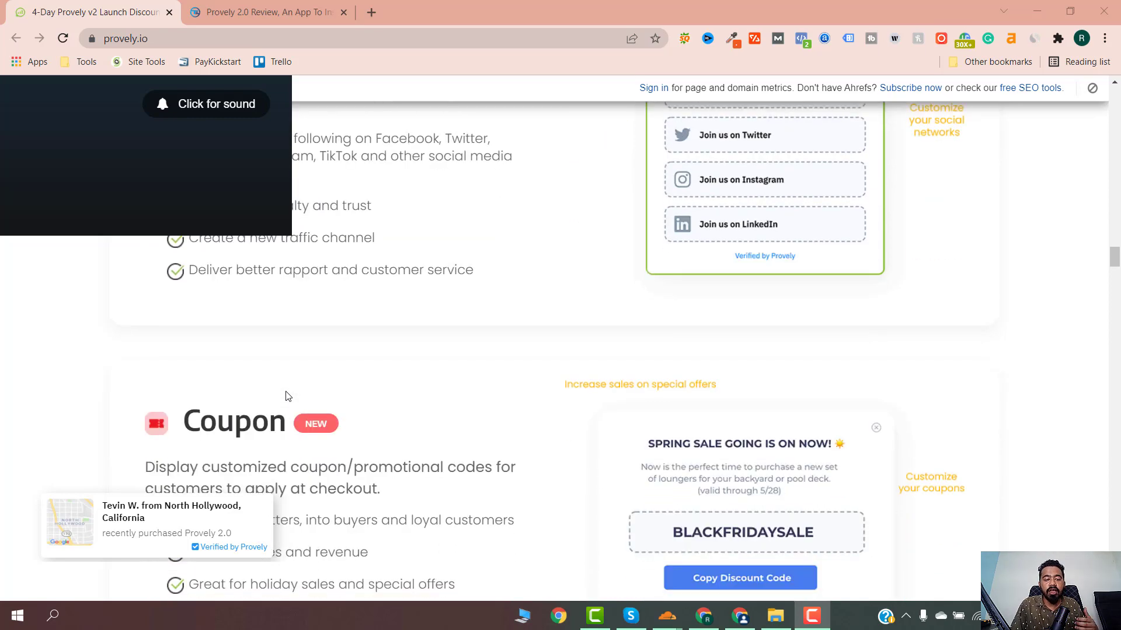
{"action": "scroll", "coordinate": [286, 396], "scroll_direction": "down", "scroll_amount": 7}
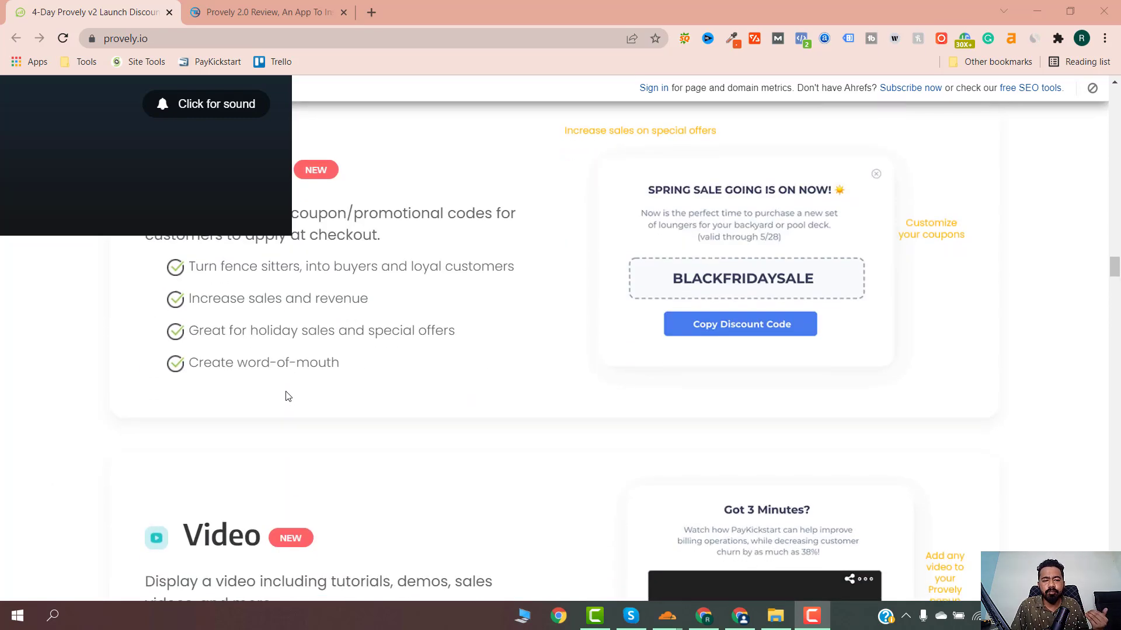
{"action": "scroll", "coordinate": [287, 396], "scroll_direction": "down", "scroll_amount": 10}
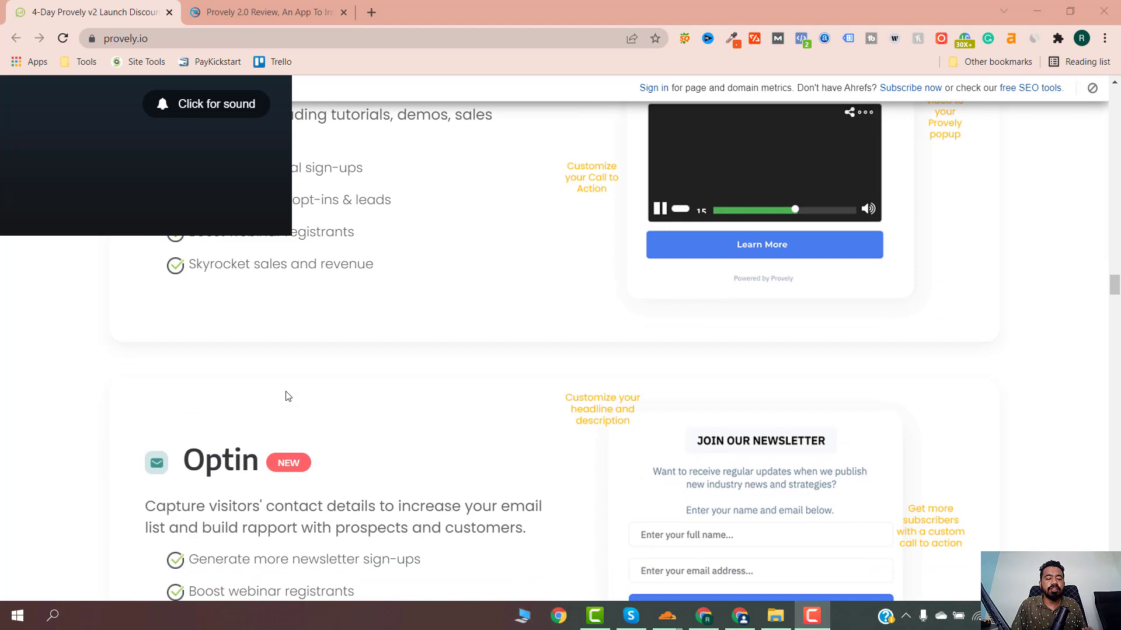
{"action": "scroll", "coordinate": [288, 396], "scroll_direction": "up", "scroll_amount": 18}
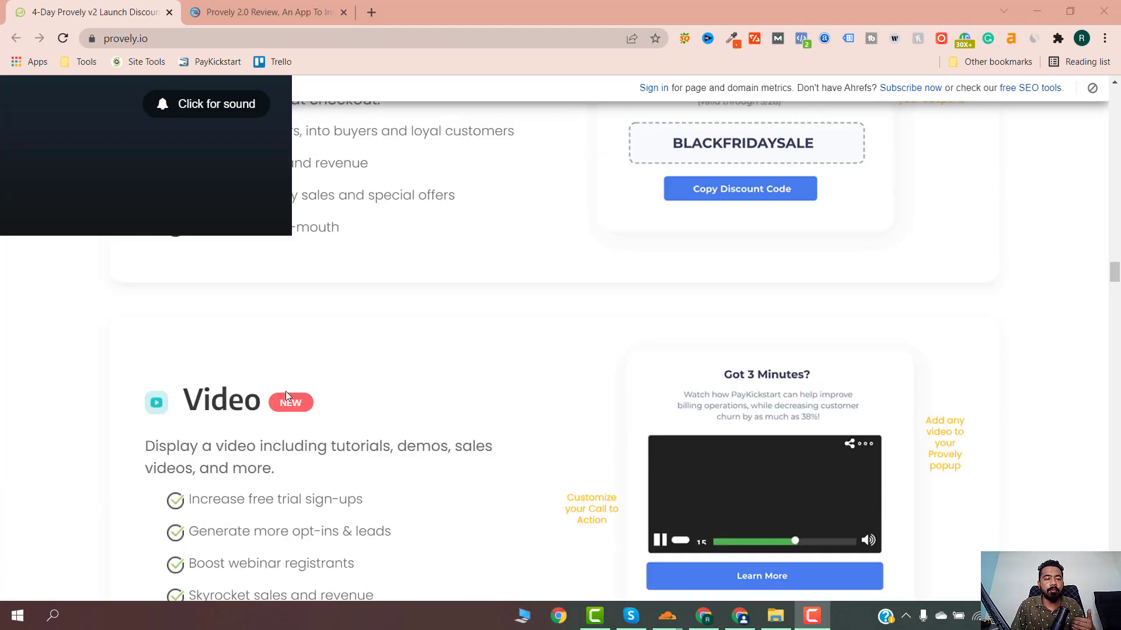
{"action": "scroll", "coordinate": [286, 397], "scroll_direction": "up", "scroll_amount": 20}
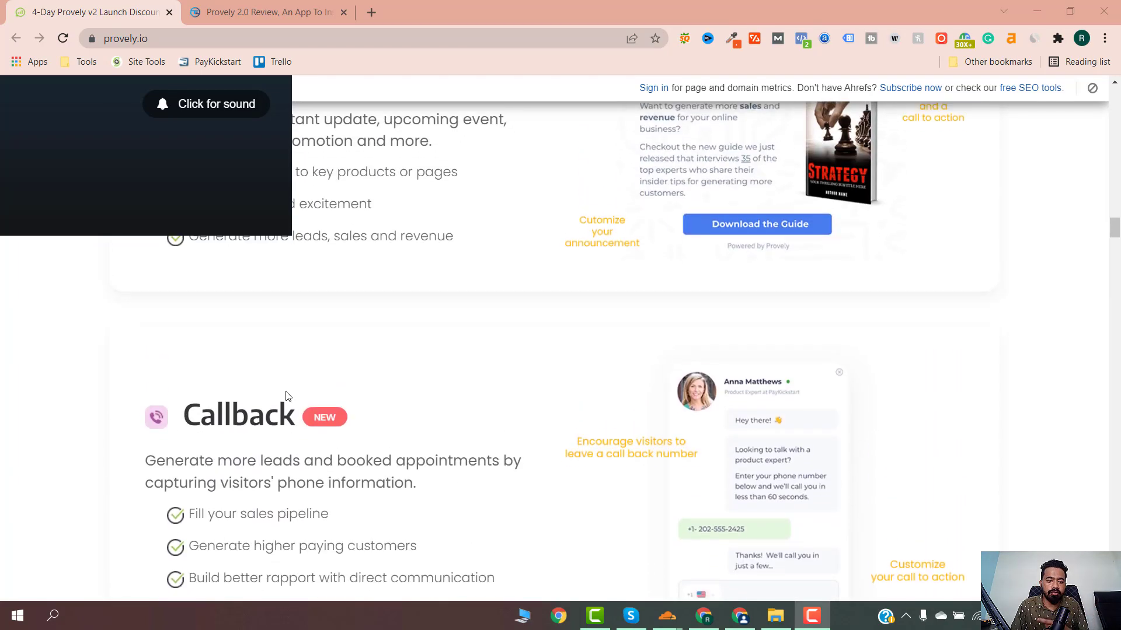
{"action": "scroll", "coordinate": [287, 397], "scroll_direction": "up", "scroll_amount": 20}
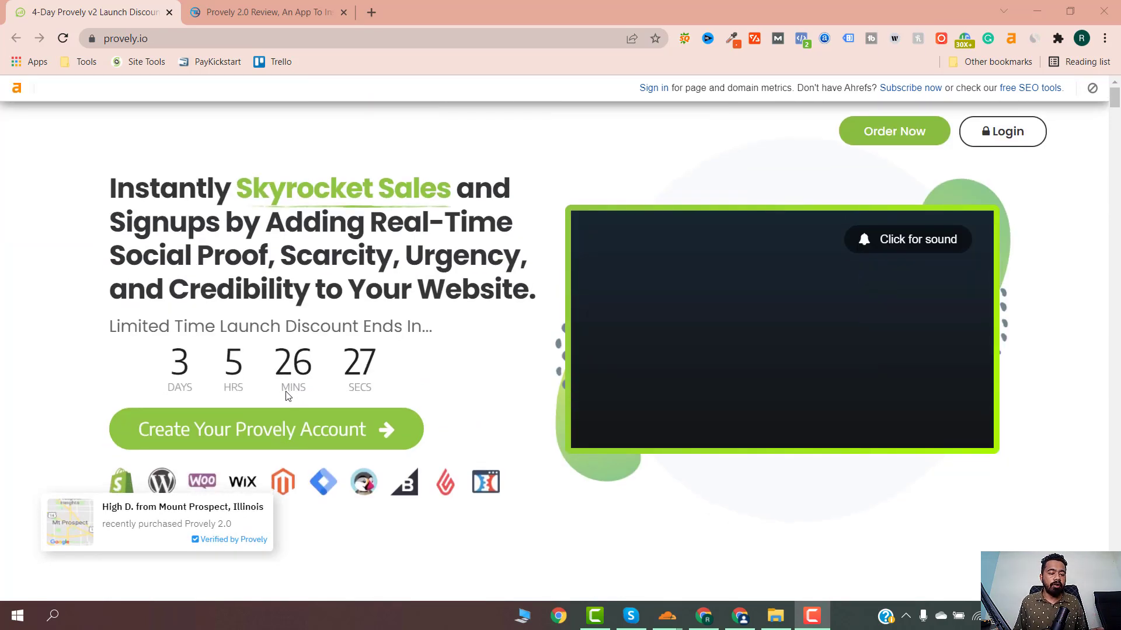
{"action": "scroll", "coordinate": [286, 396], "scroll_direction": "down", "scroll_amount": 2}
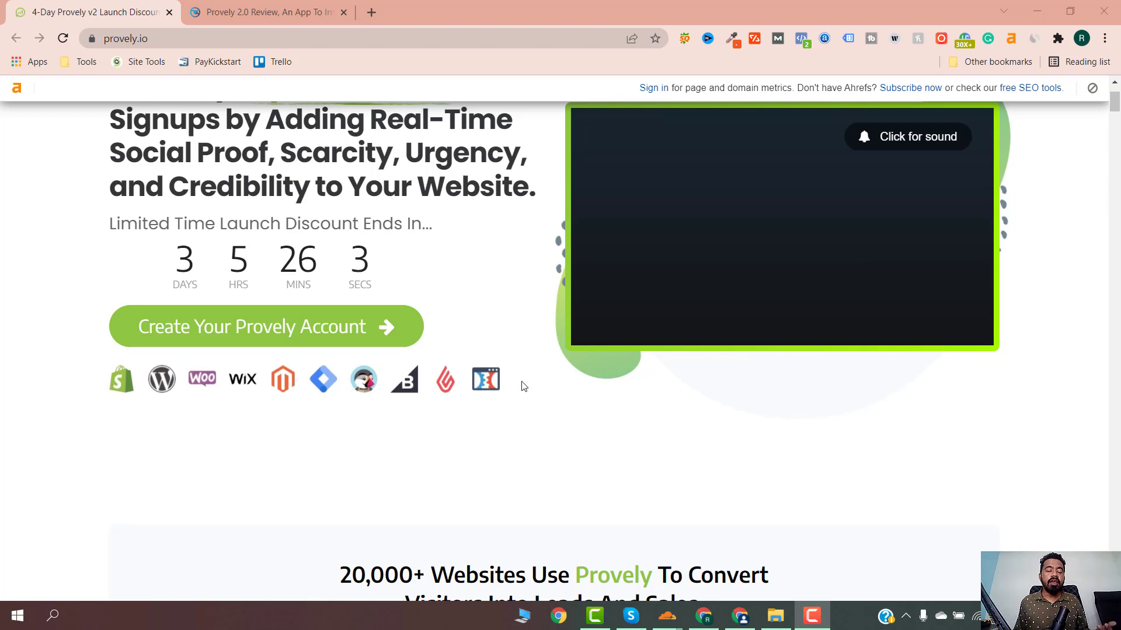
{"action": "scroll", "coordinate": [397, 435], "scroll_direction": "down", "scroll_amount": 1}
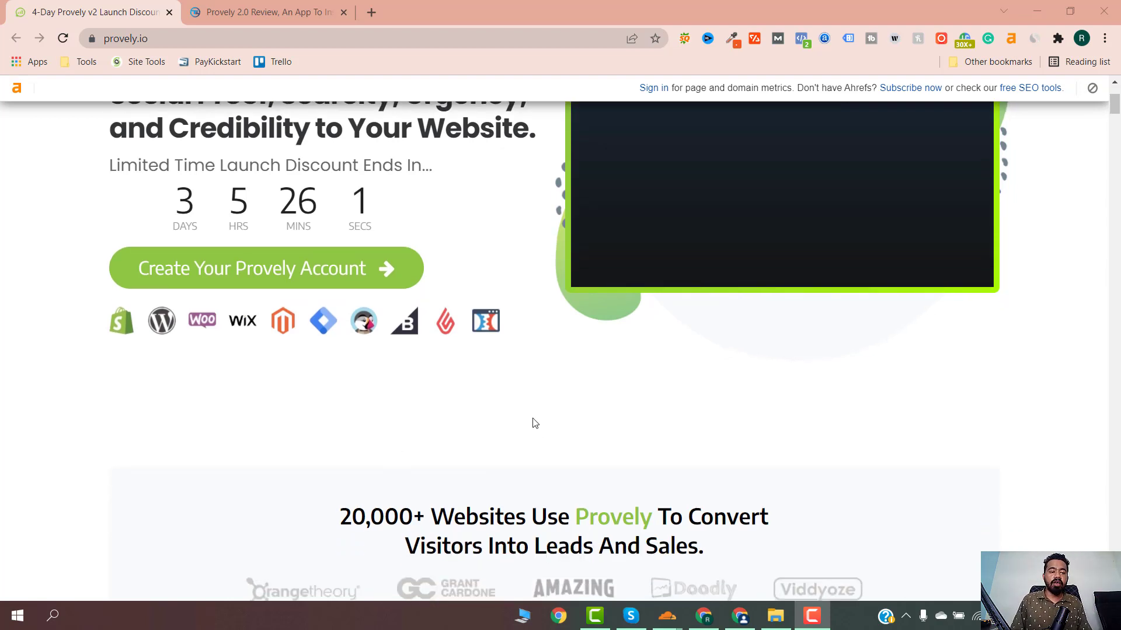
{"action": "scroll", "coordinate": [530, 422], "scroll_direction": "down", "scroll_amount": 1}
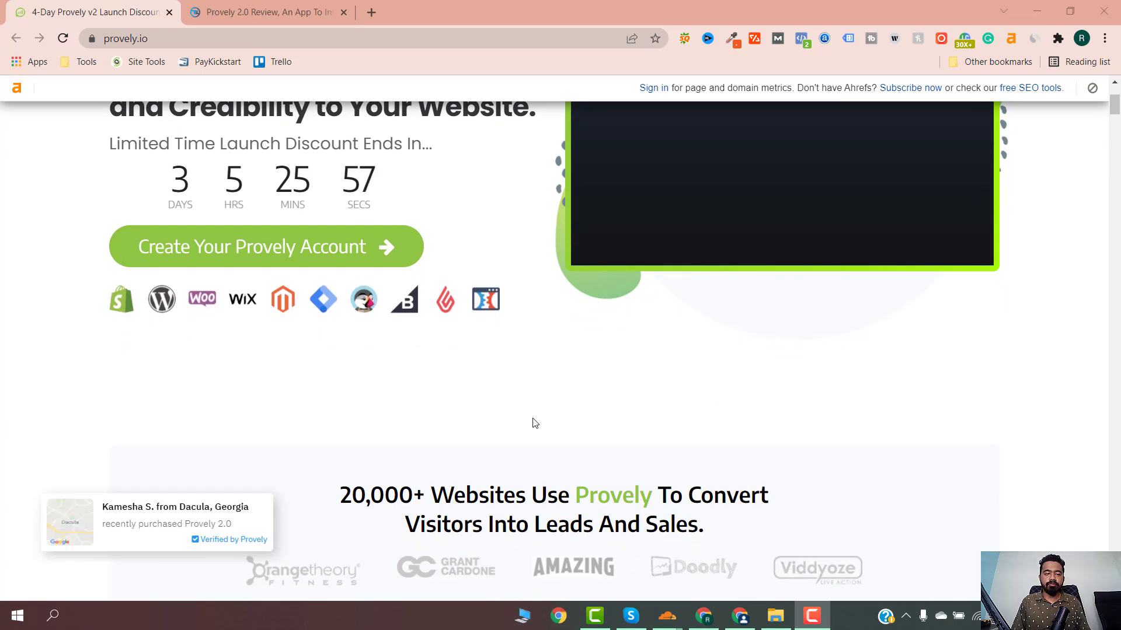
- Open the Provely 2.0 Review post and read through its OTOs and Bonus #1–#5
{"action": "left_click", "coordinate": [251, 12]}
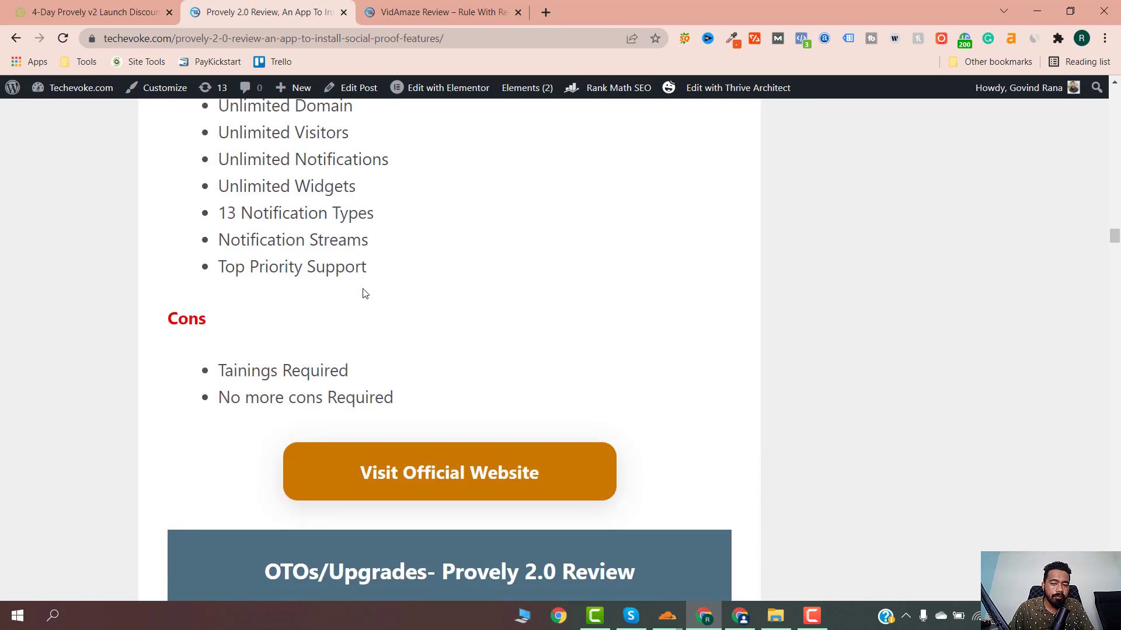
{"action": "scroll", "coordinate": [363, 294], "scroll_direction": "down", "scroll_amount": 6}
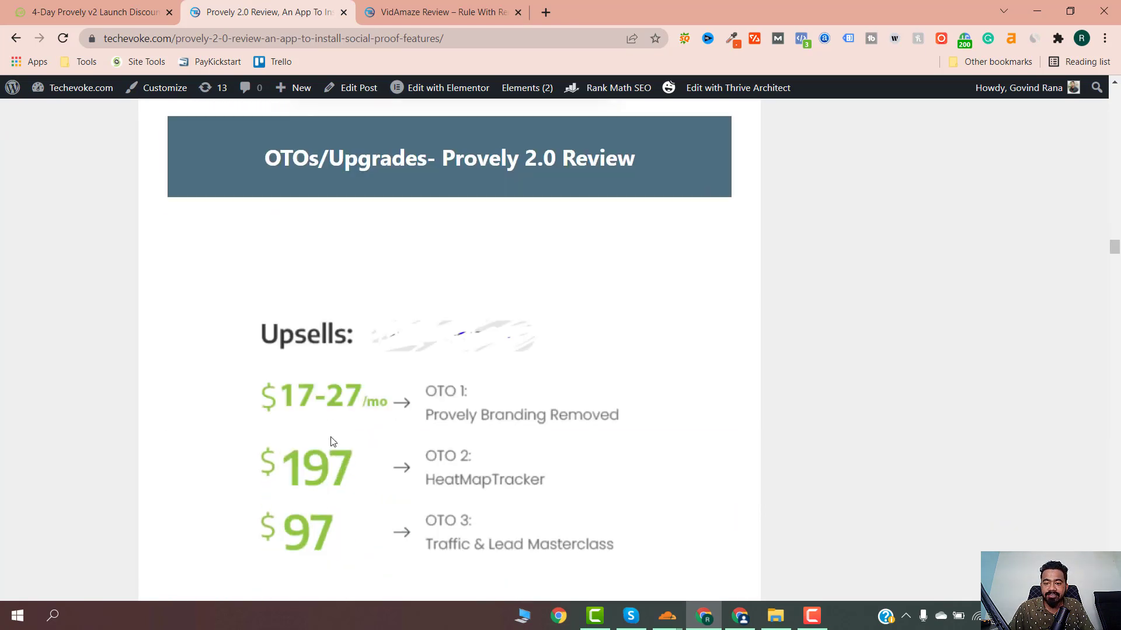
{"action": "scroll", "coordinate": [332, 442], "scroll_direction": "down", "scroll_amount": 10}
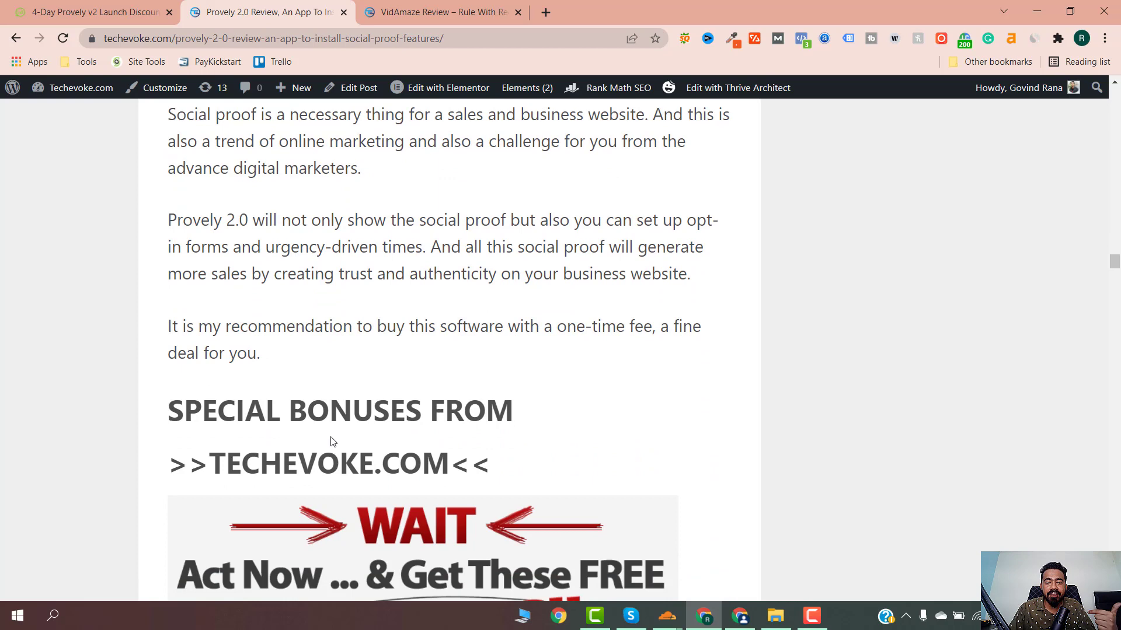
{"action": "scroll", "coordinate": [332, 442], "scroll_direction": "down", "scroll_amount": 5}
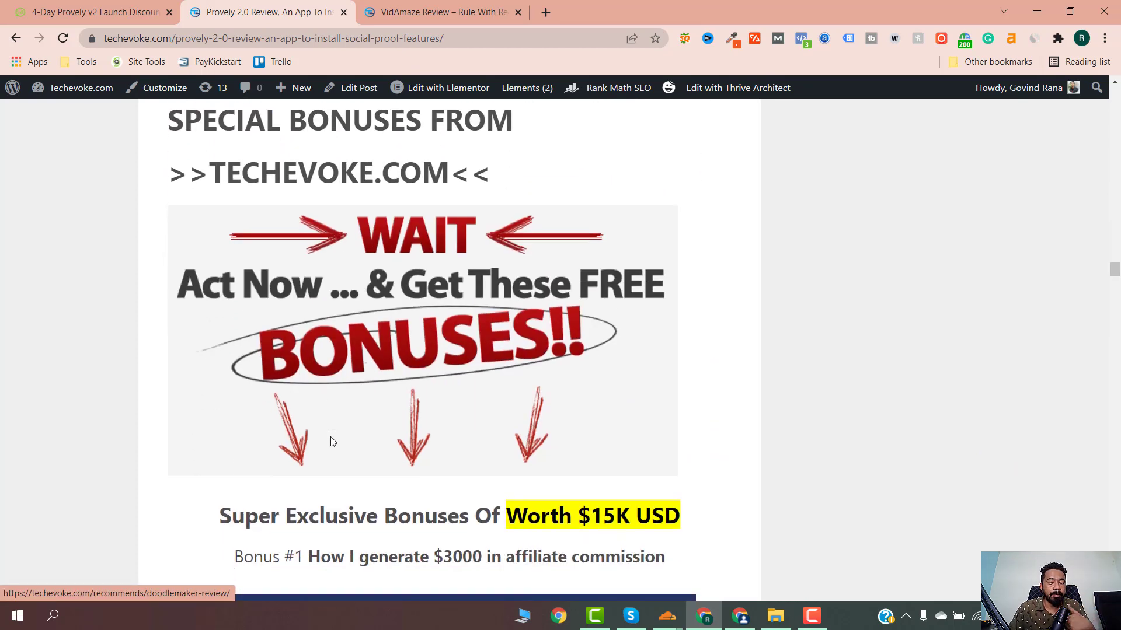
{"action": "scroll", "coordinate": [332, 442], "scroll_direction": "up", "scroll_amount": 17}
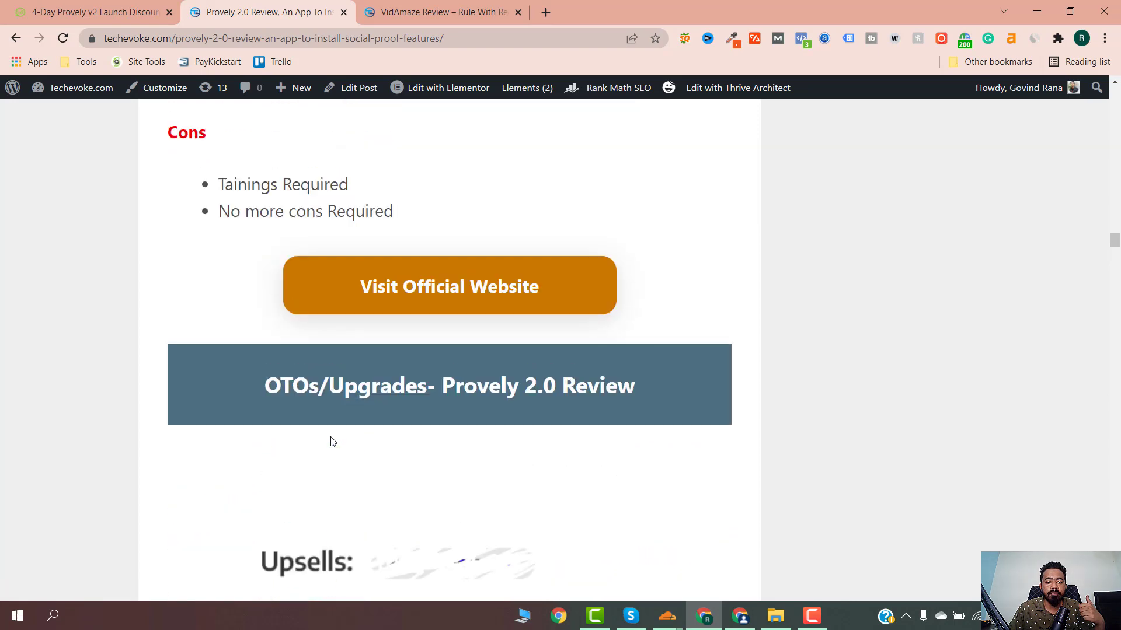
{"action": "scroll", "coordinate": [333, 442], "scroll_direction": "up", "scroll_amount": 1}
{"action": "scroll", "coordinate": [401, 326], "scroll_direction": "down", "scroll_amount": 13}
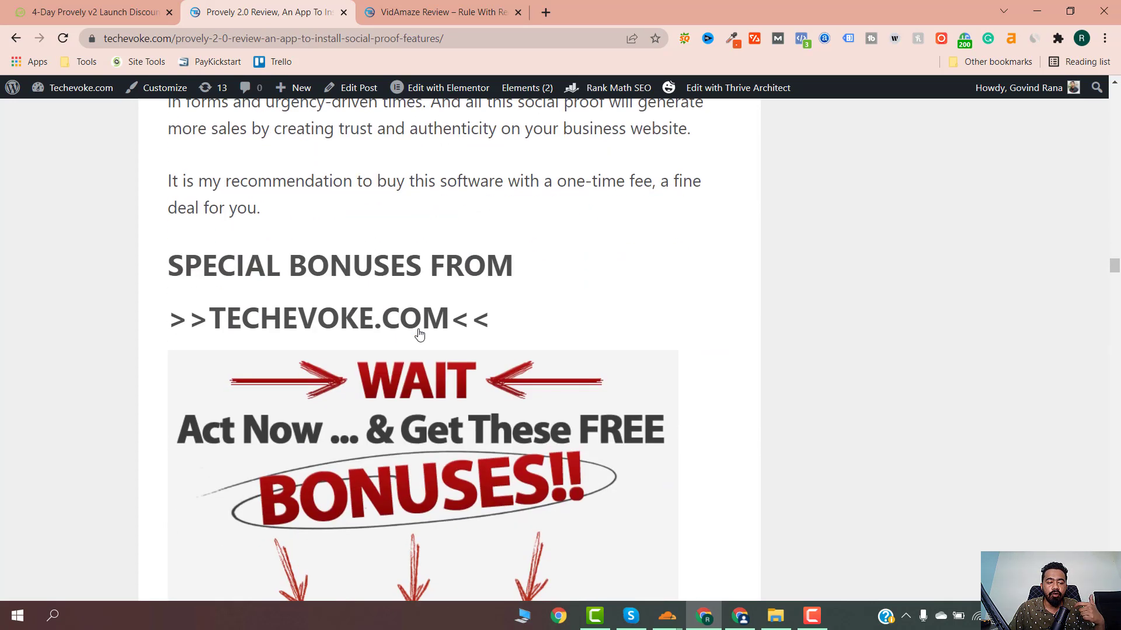
{"action": "scroll", "coordinate": [419, 335], "scroll_direction": "down", "scroll_amount": 17}
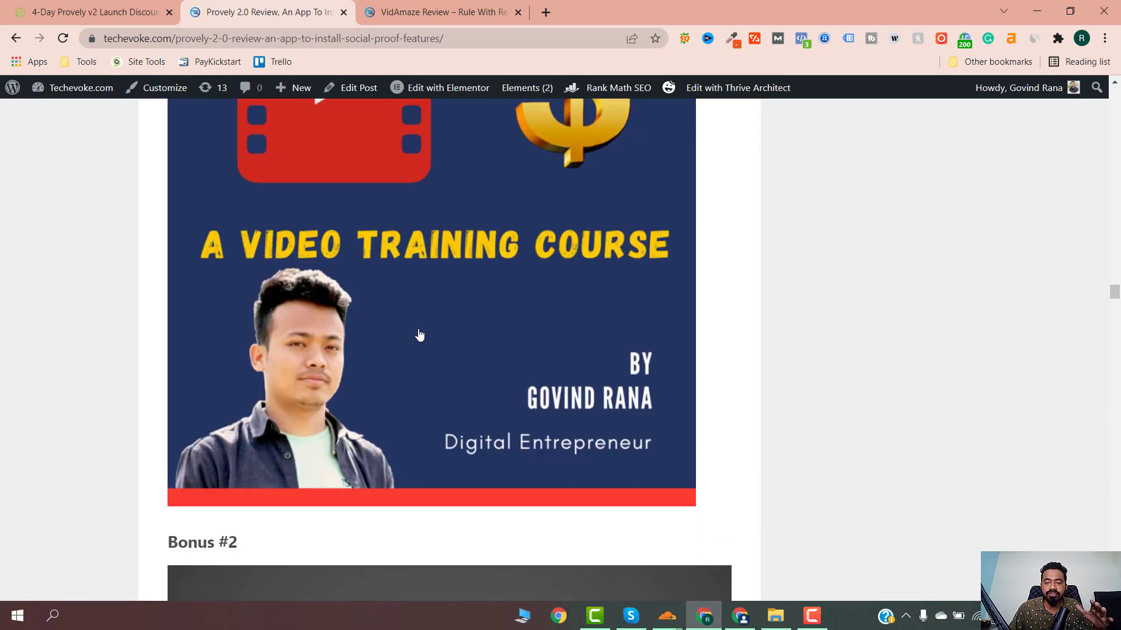
{"action": "scroll", "coordinate": [419, 334], "scroll_direction": "down", "scroll_amount": 17}
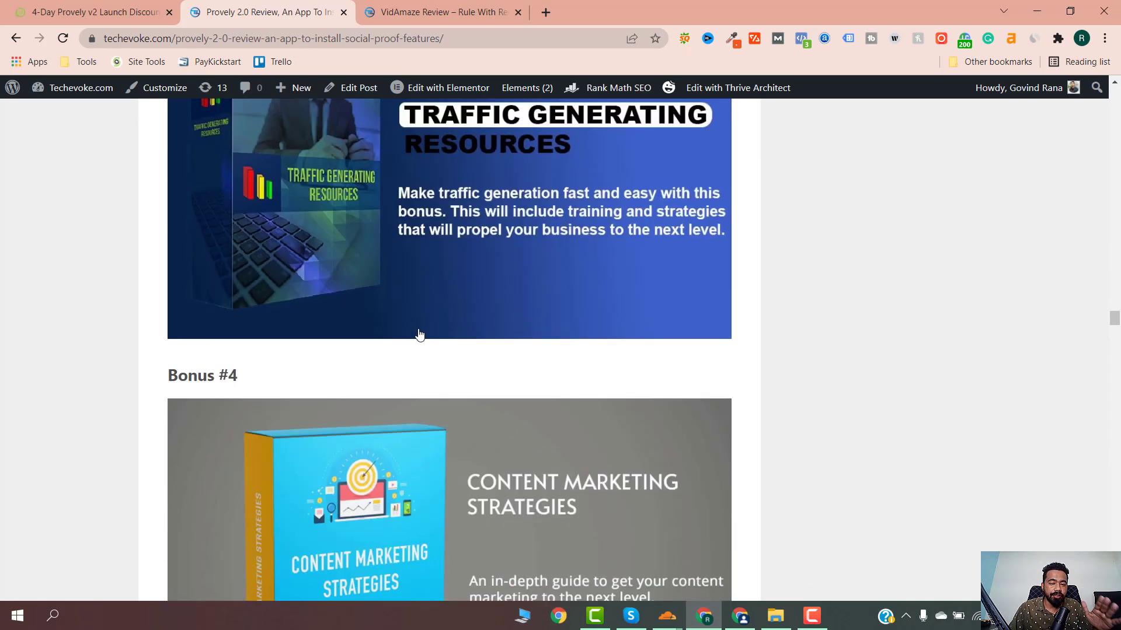
{"action": "scroll", "coordinate": [419, 334], "scroll_direction": "down", "scroll_amount": 11}
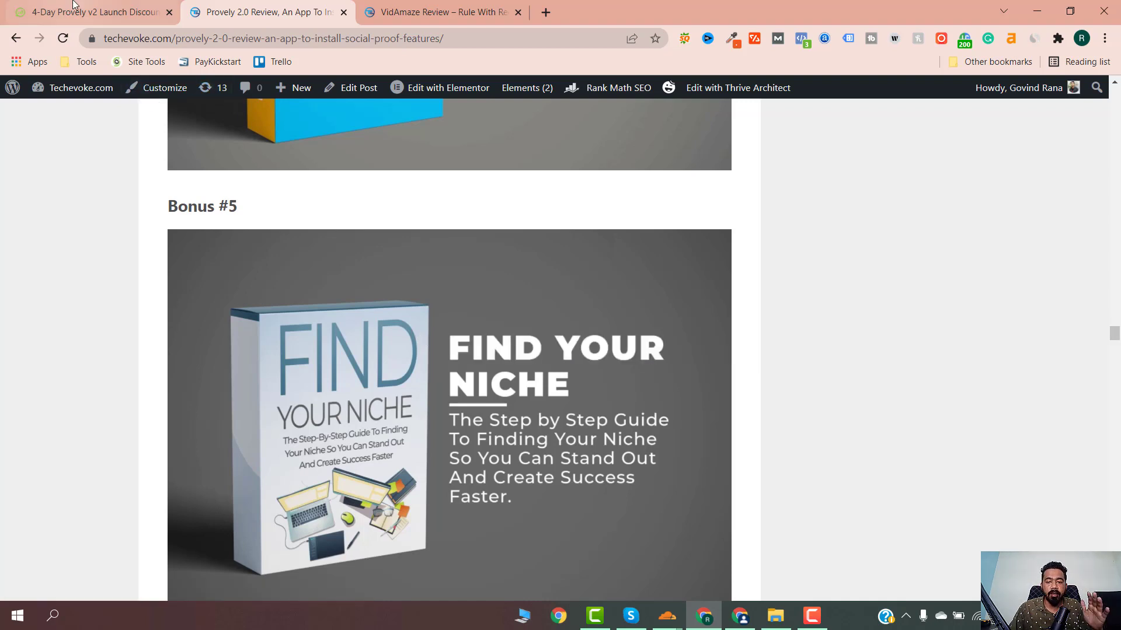
- Start a new notification named 'Webinar Registration' with domain URL cryptomade.com
{"action": "left_click", "coordinate": [87, 11]}
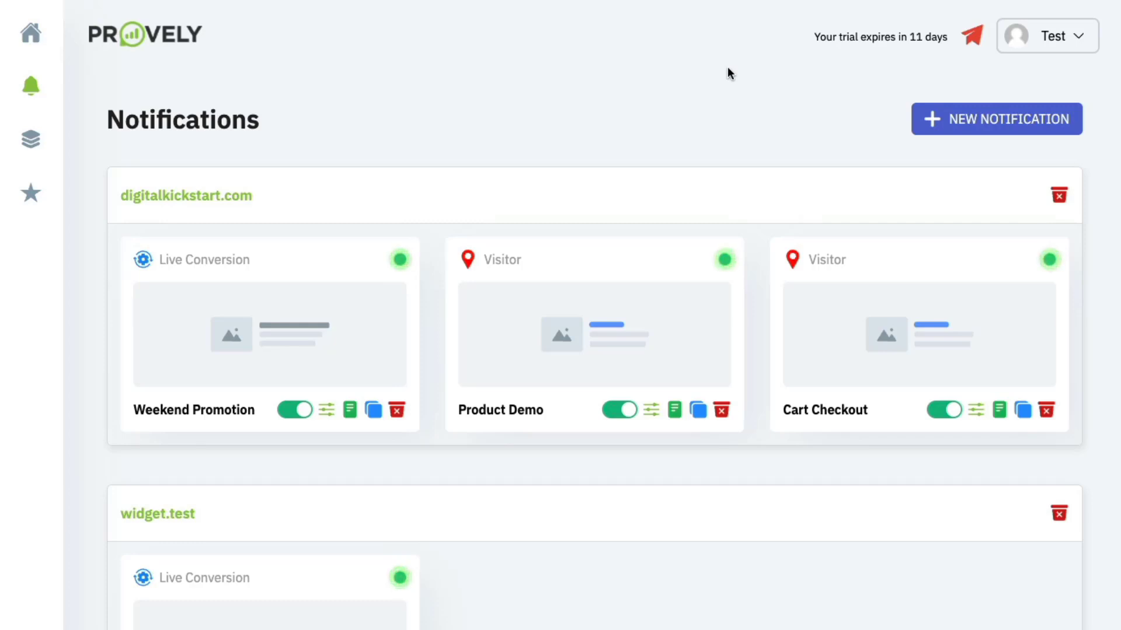
{"action": "left_click", "coordinate": [988, 120]}
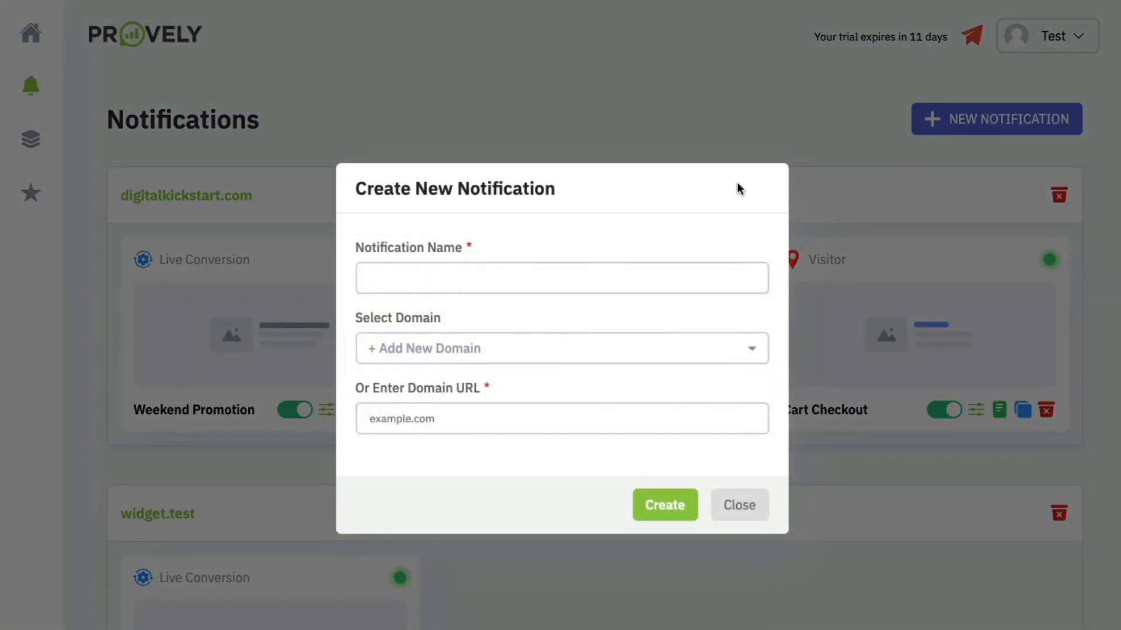
{"action": "left_click", "coordinate": [572, 273]}
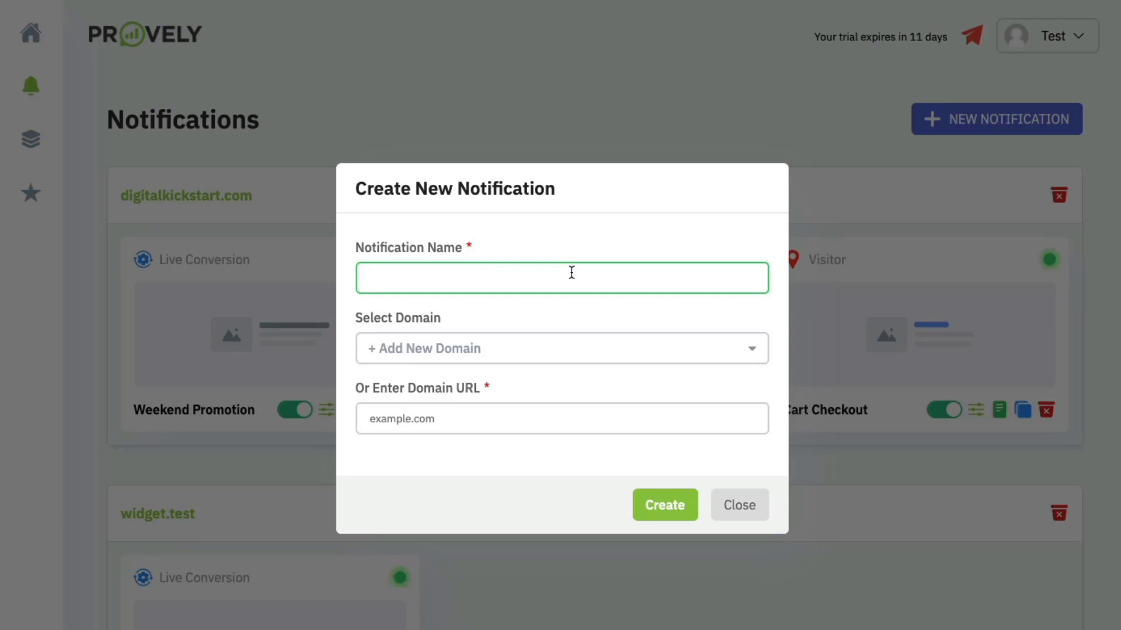
{"action": "type", "text": "Webinar Registration"}
{"action": "left_click", "coordinate": [506, 406]}
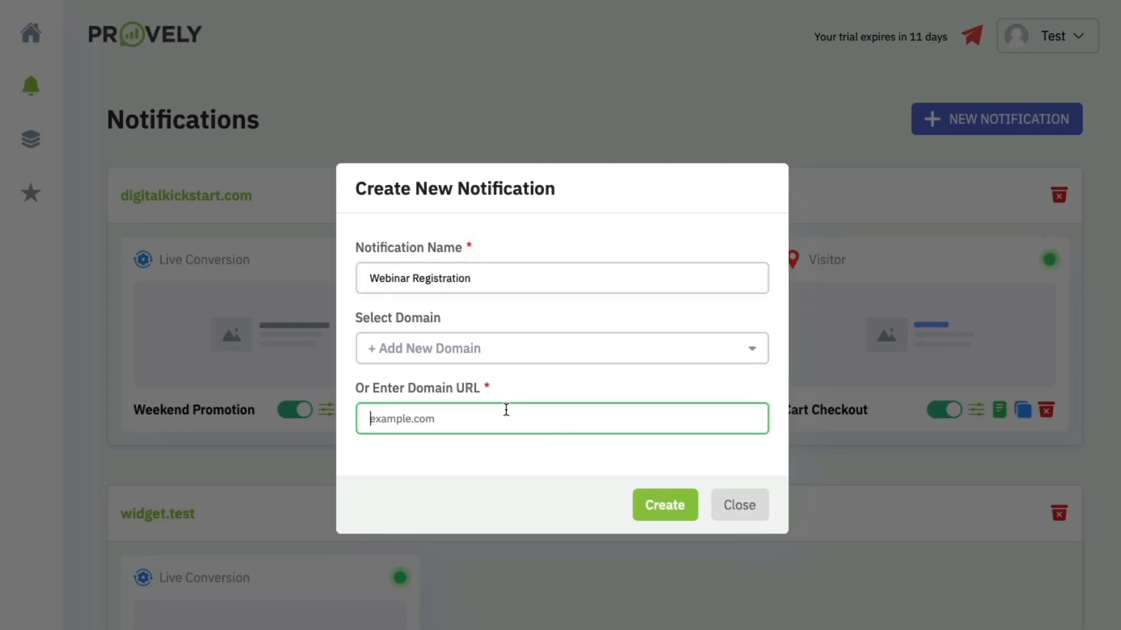
{"action": "type", "text": "crypt"}
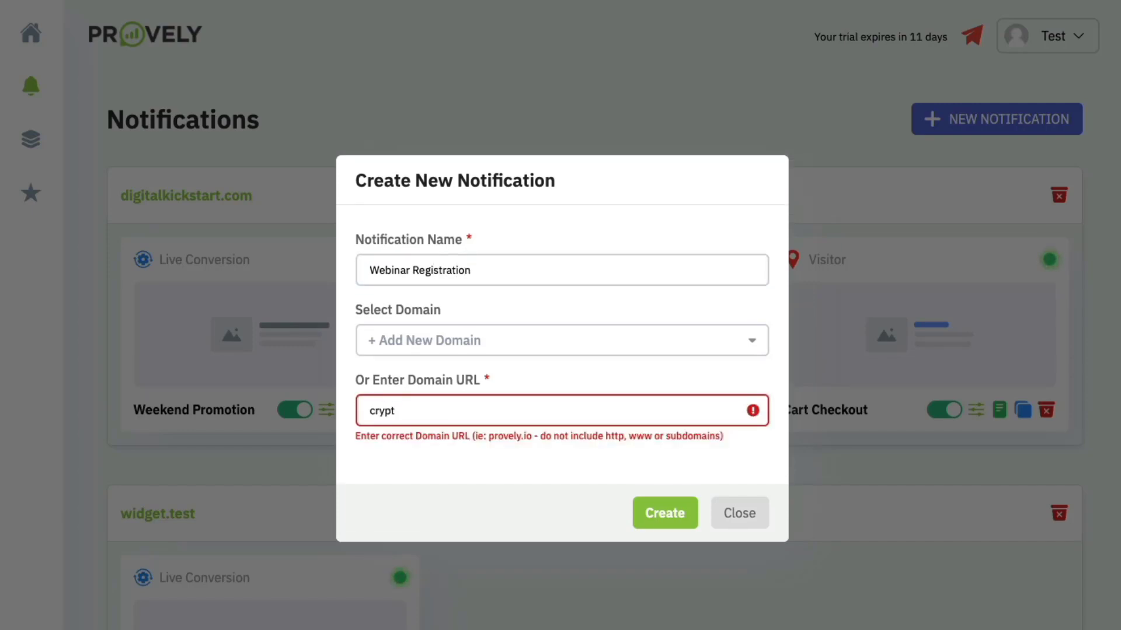
{"action": "type", "text": "omade.com"}
- Create the Webinar Registration notification and browse the Select Type cards in the Editor
{"action": "left_click", "coordinate": [657, 516]}
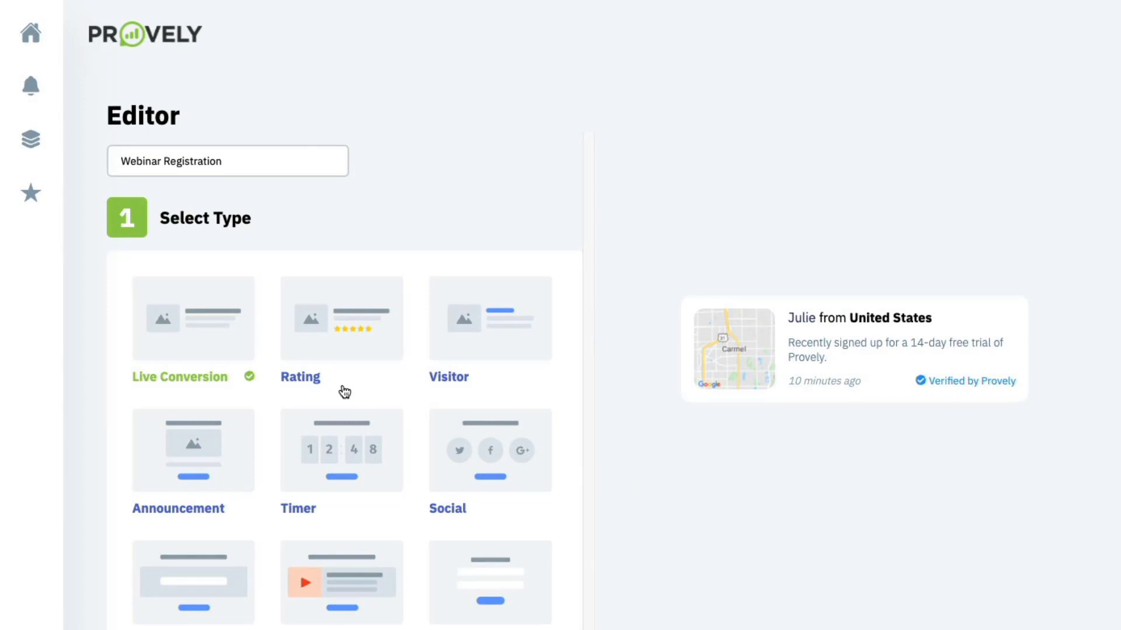
{"action": "scroll", "coordinate": [342, 392], "scroll_direction": "down", "scroll_amount": 3}
{"action": "scroll", "coordinate": [279, 240], "scroll_direction": "down", "scroll_amount": 2}
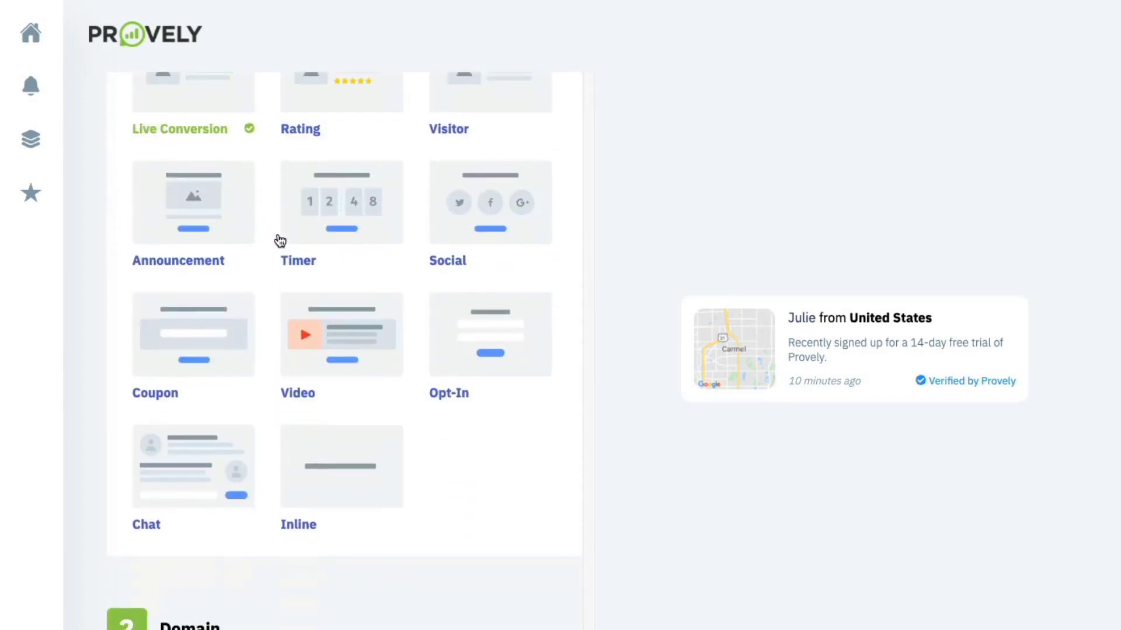
{"action": "scroll", "coordinate": [274, 219], "scroll_direction": "up", "scroll_amount": 3}
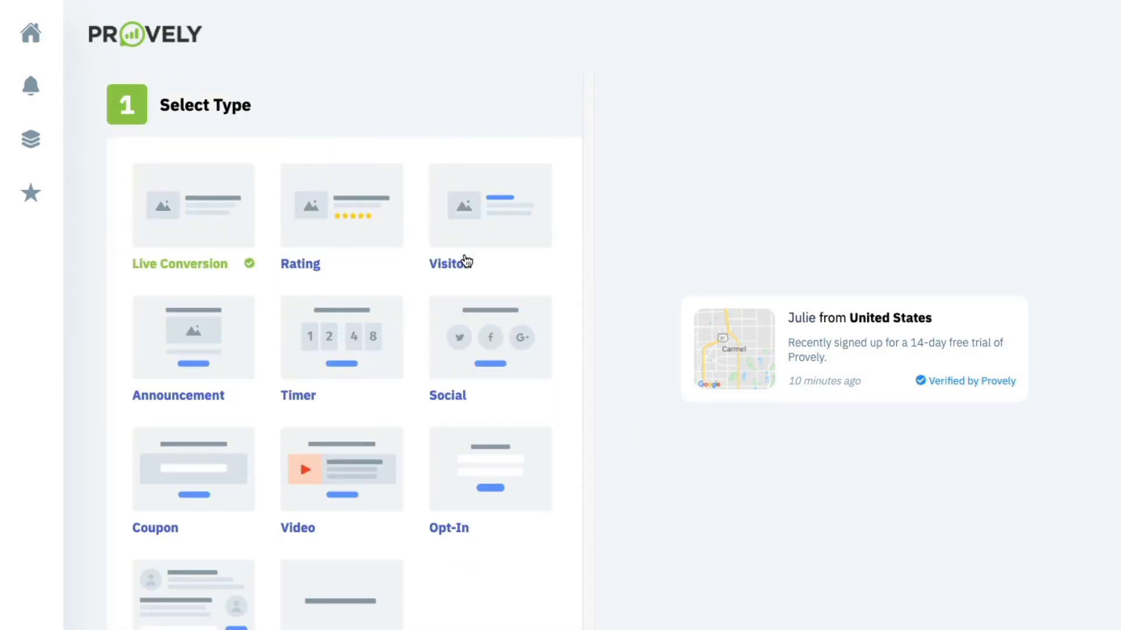
{"action": "scroll", "coordinate": [378, 317], "scroll_direction": "down", "scroll_amount": 2}
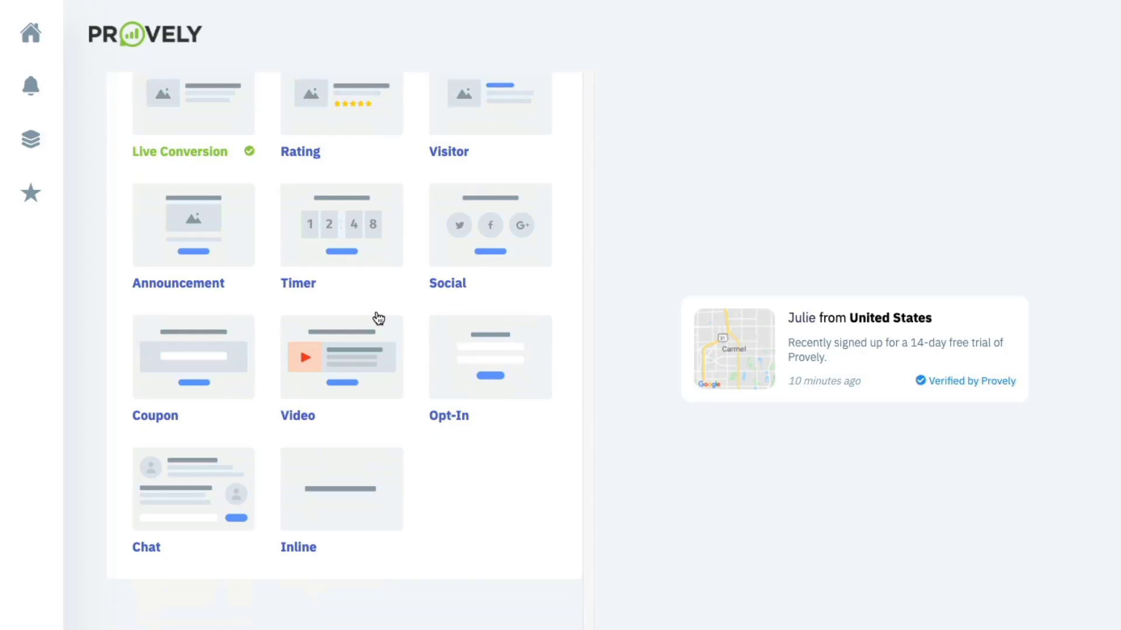
{"action": "scroll", "coordinate": [378, 318], "scroll_direction": "up", "scroll_amount": 1}
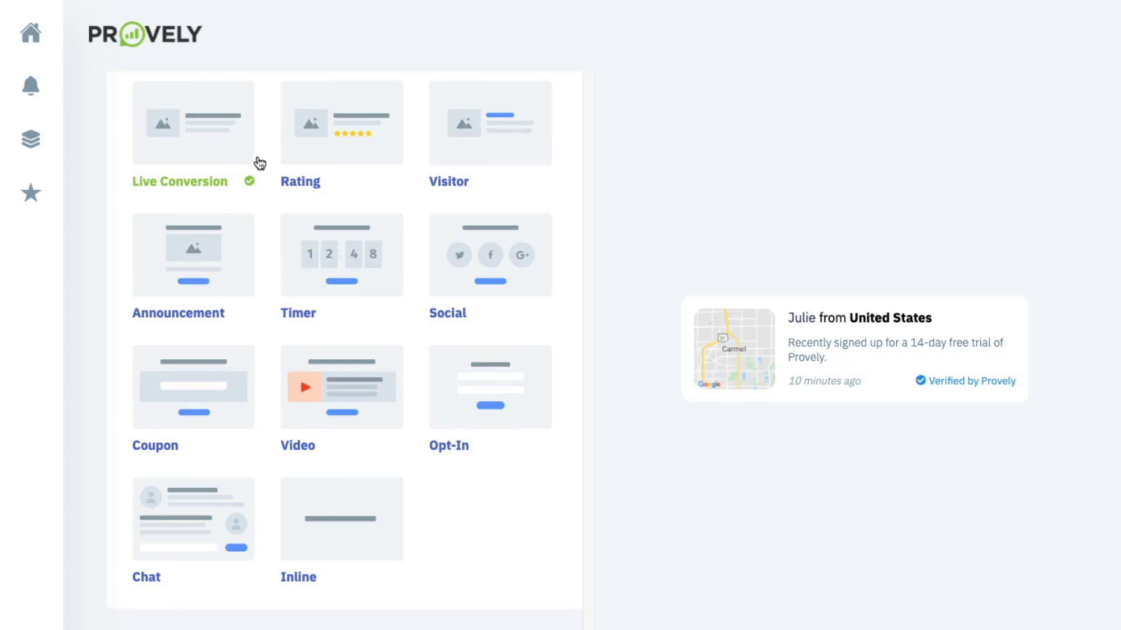
{"action": "scroll", "coordinate": [262, 166], "scroll_direction": "up", "scroll_amount": 1}
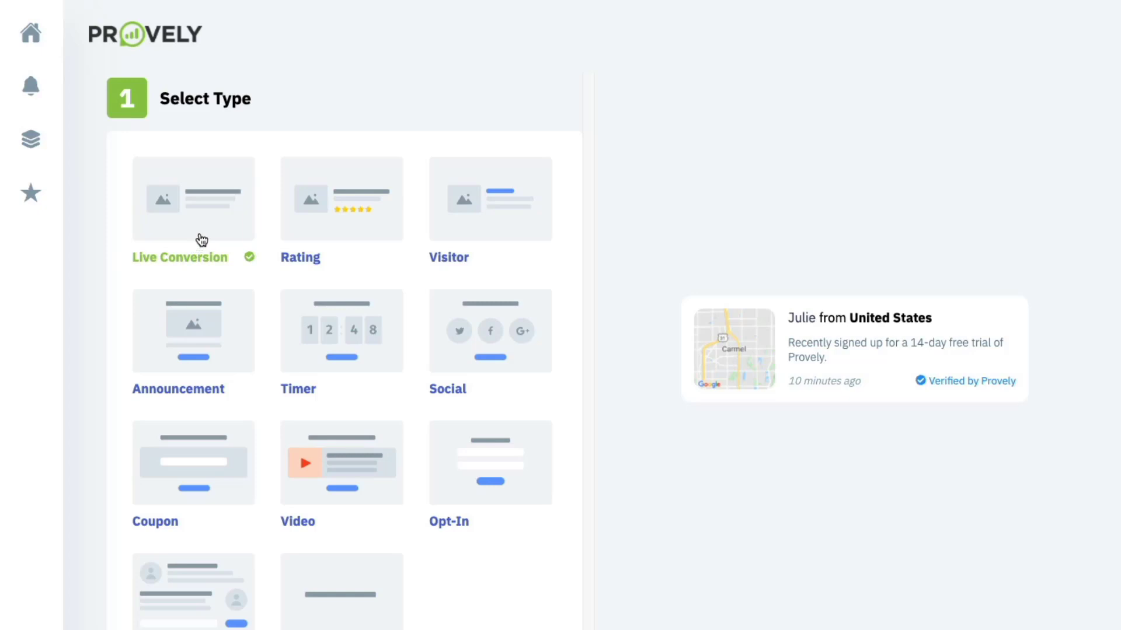
- Preview the Rating, Visitor, Announcement, Timer and Social types, ending on Social's Connect with Us popup
{"action": "left_click", "coordinate": [321, 236]}
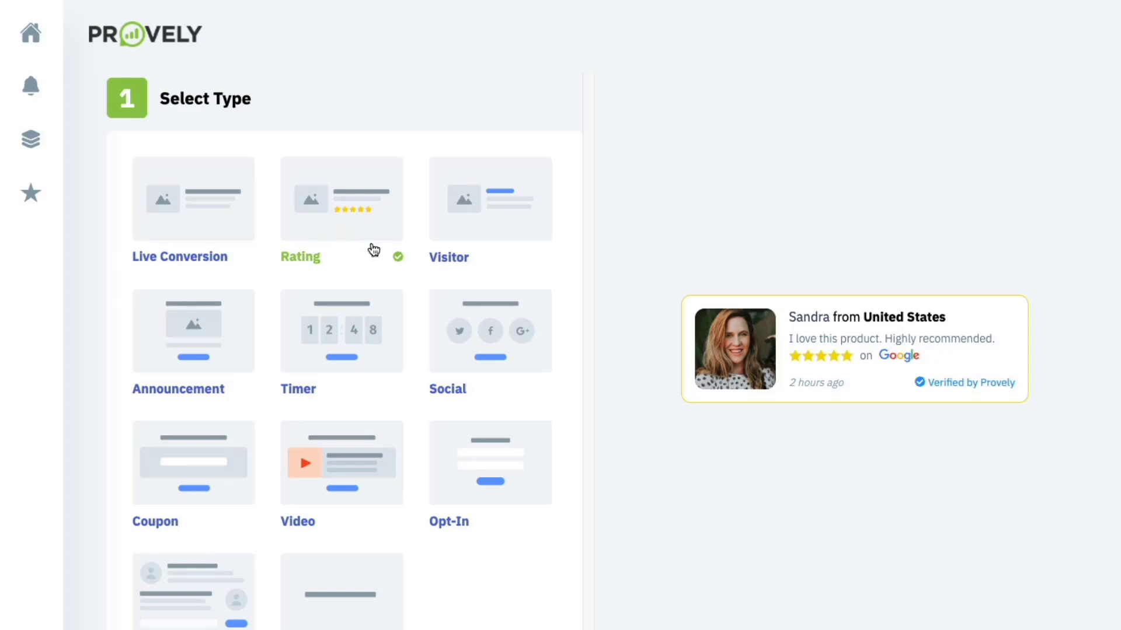
{"action": "left_click", "coordinate": [492, 224]}
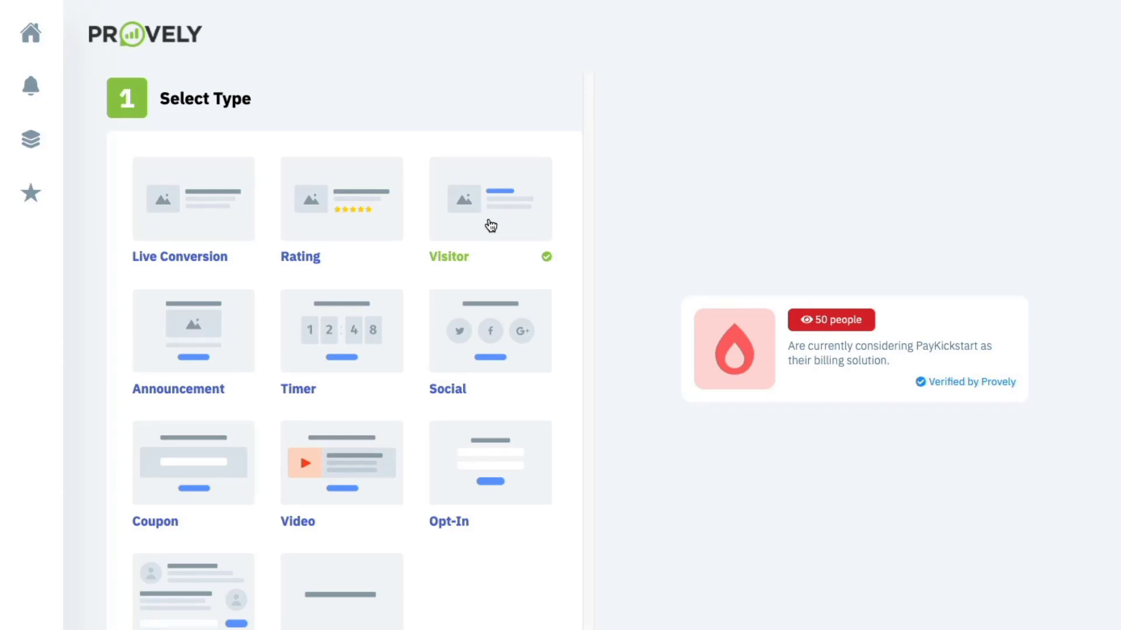
{"action": "left_click", "coordinate": [200, 324]}
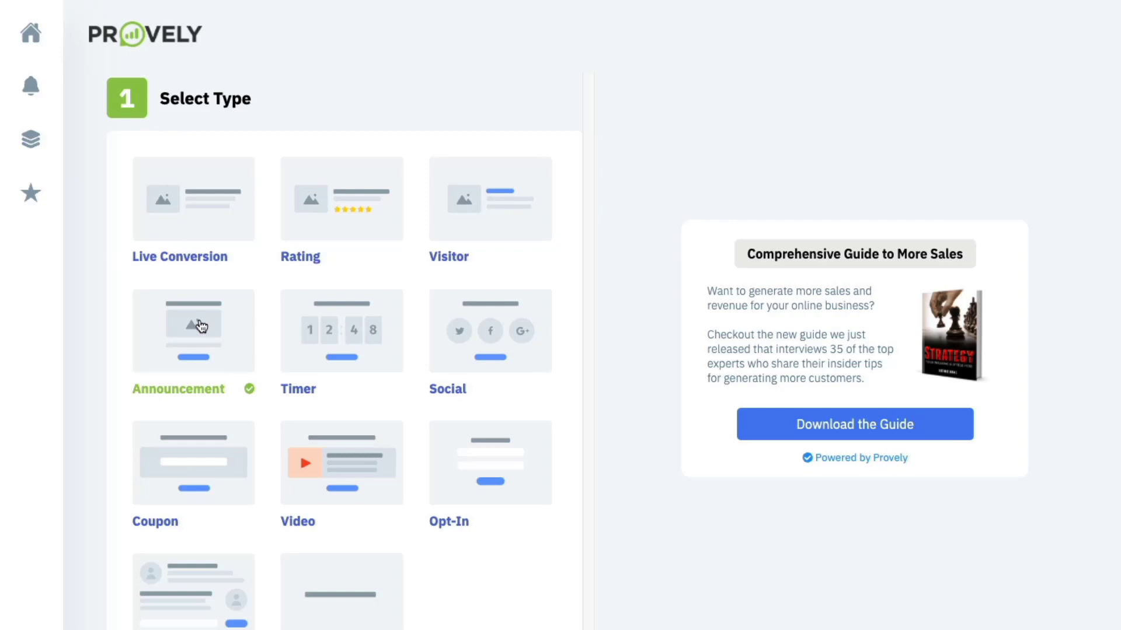
{"action": "left_click", "coordinate": [370, 346]}
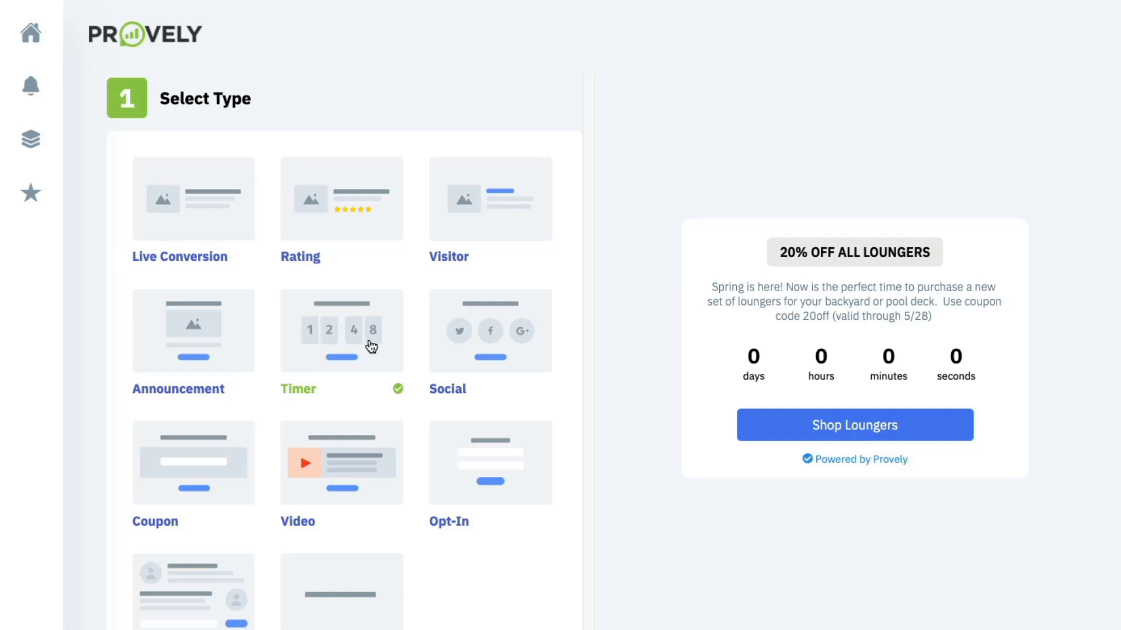
{"action": "left_click", "coordinate": [489, 357]}
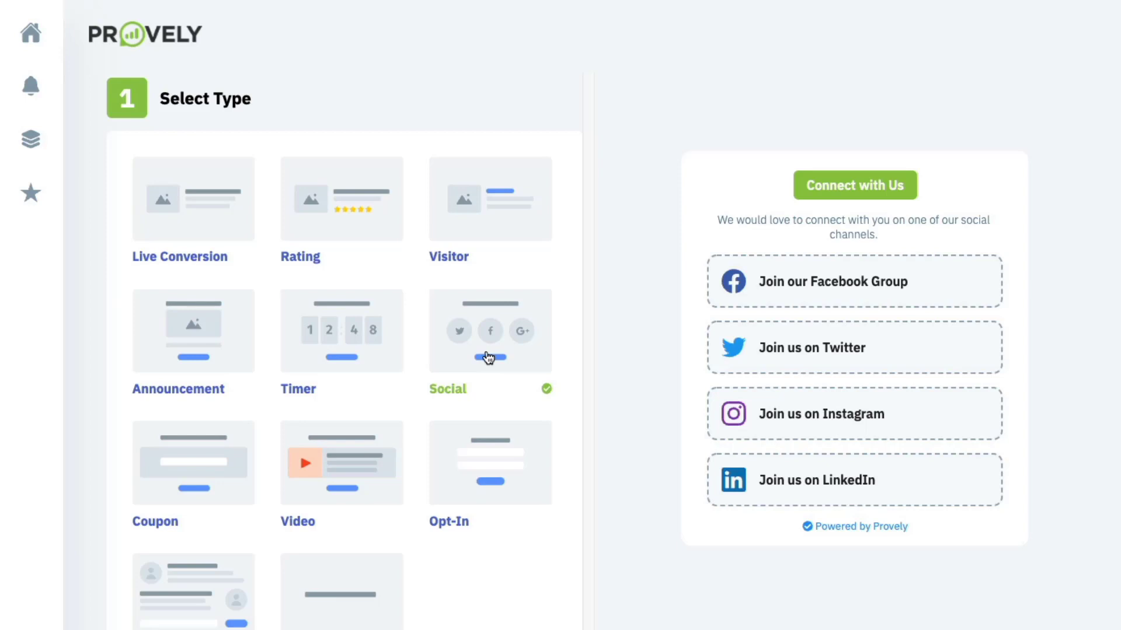
{"action": "scroll", "coordinate": [489, 358], "scroll_direction": "down", "scroll_amount": 1}
{"action": "scroll", "coordinate": [489, 357], "scroll_direction": "down", "scroll_amount": 3}
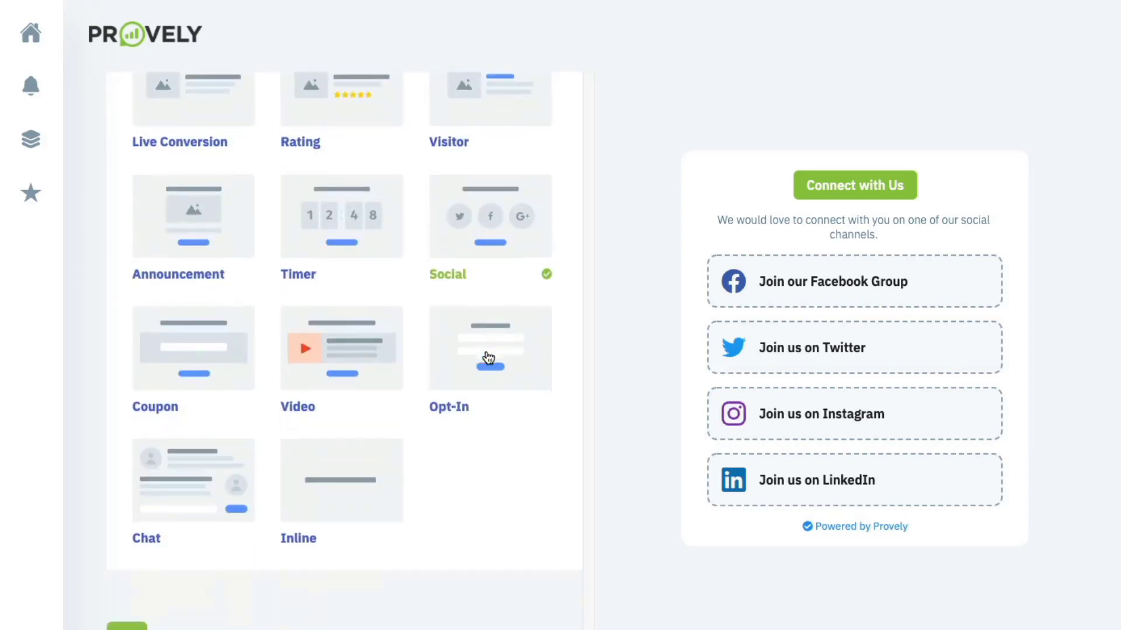
- Preview the Coupon, Video, Opt-In and Chat types, then settle on the Inline type
{"action": "left_click", "coordinate": [179, 346]}
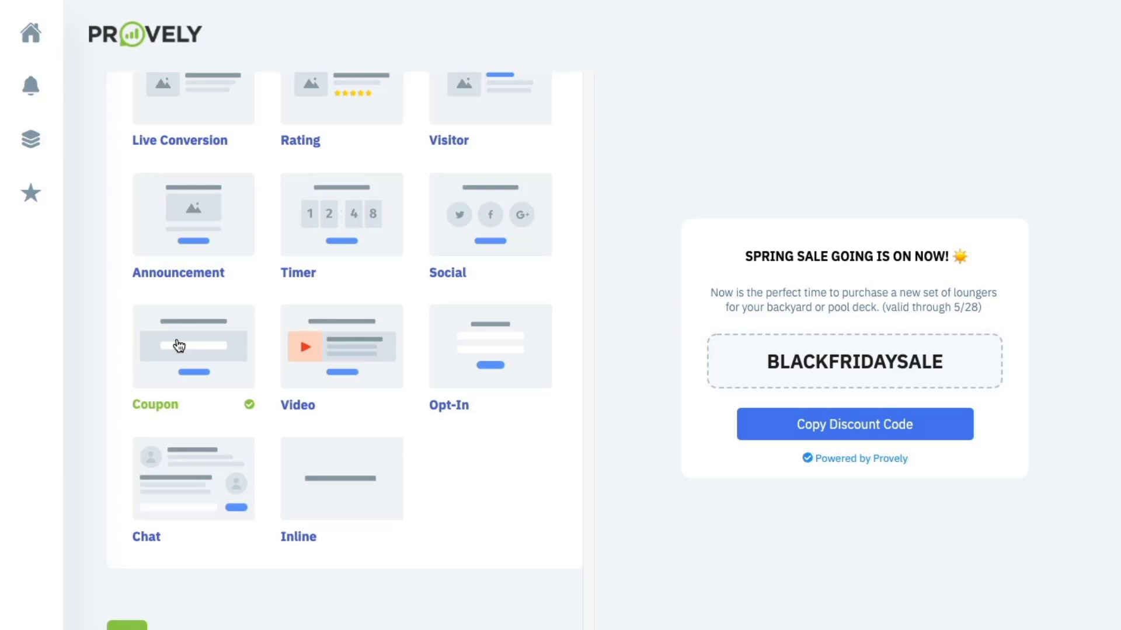
{"action": "left_click", "coordinate": [329, 352]}
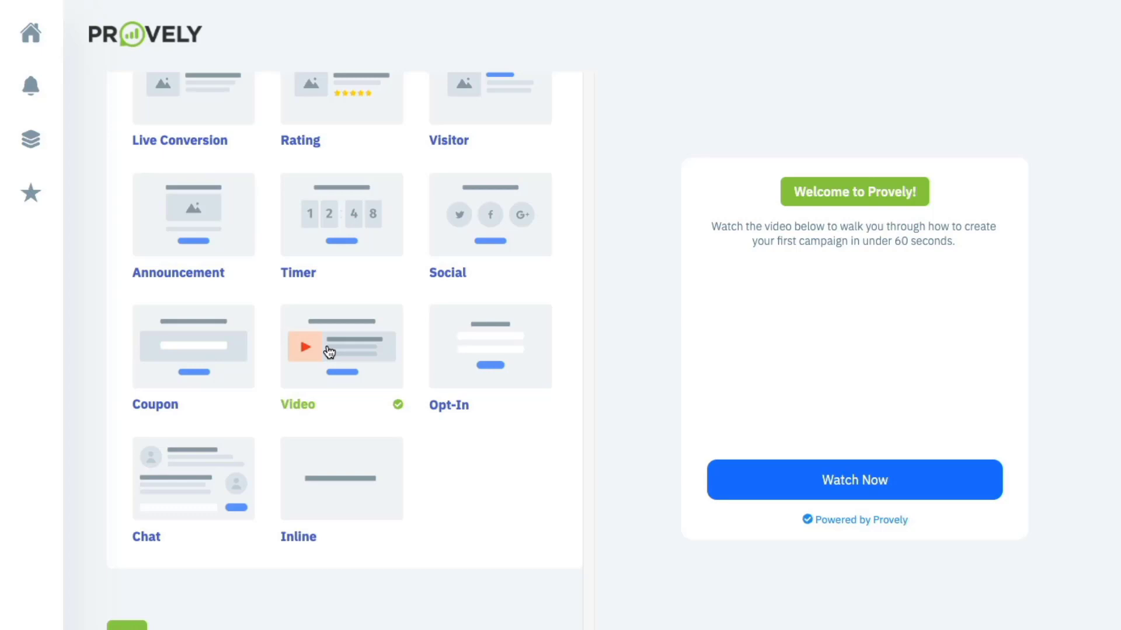
{"action": "left_click", "coordinate": [468, 352]}
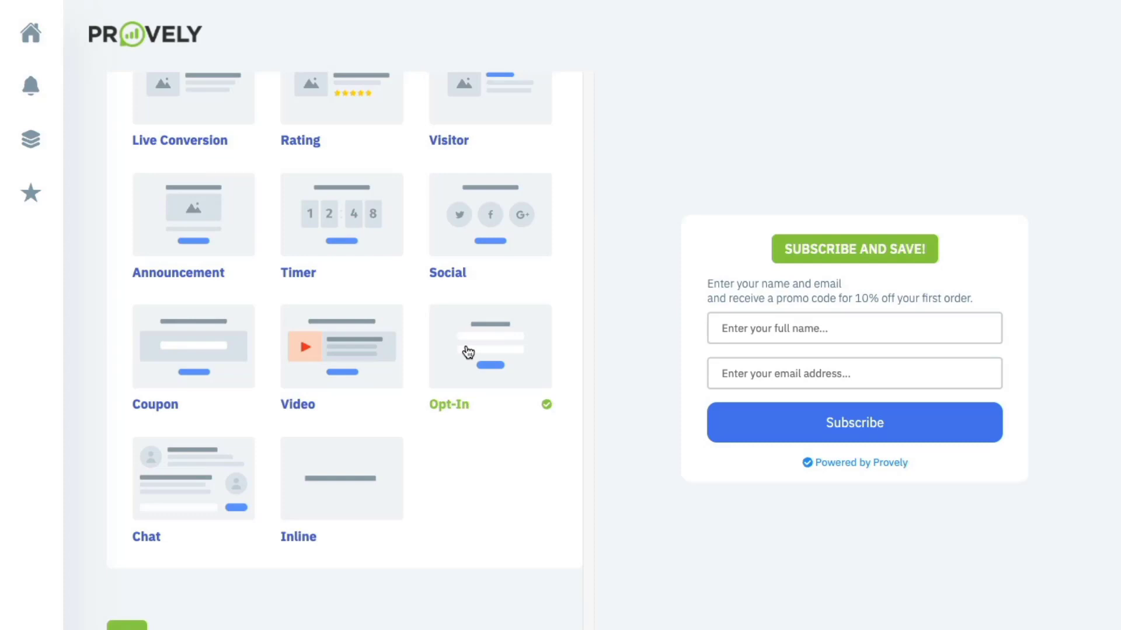
{"action": "left_click", "coordinate": [210, 467]}
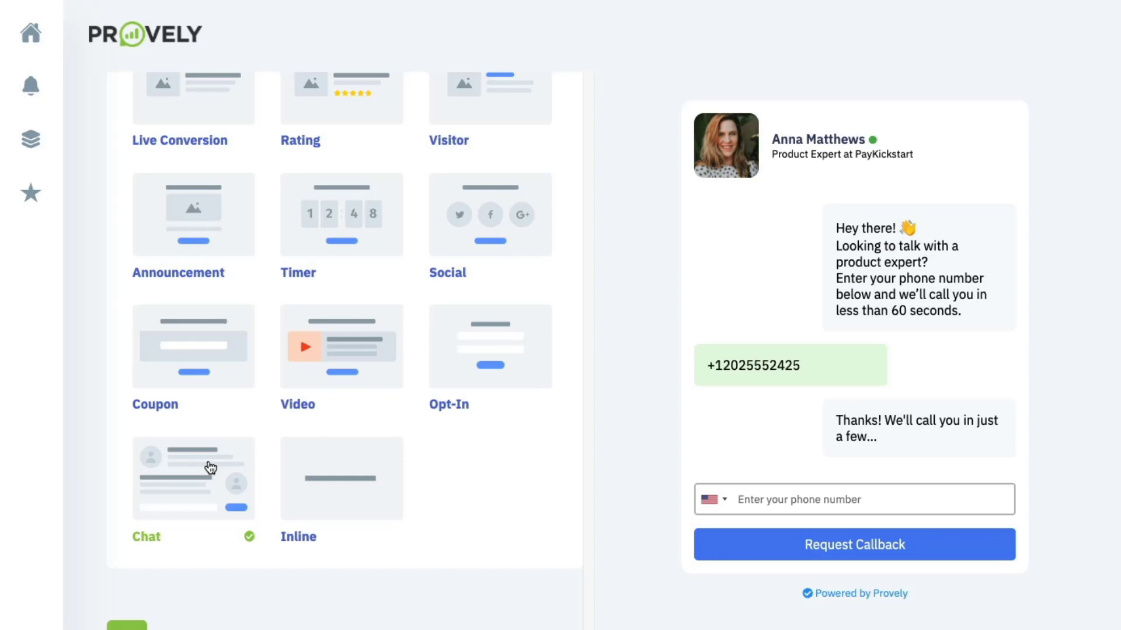
{"action": "left_click", "coordinate": [332, 473]}
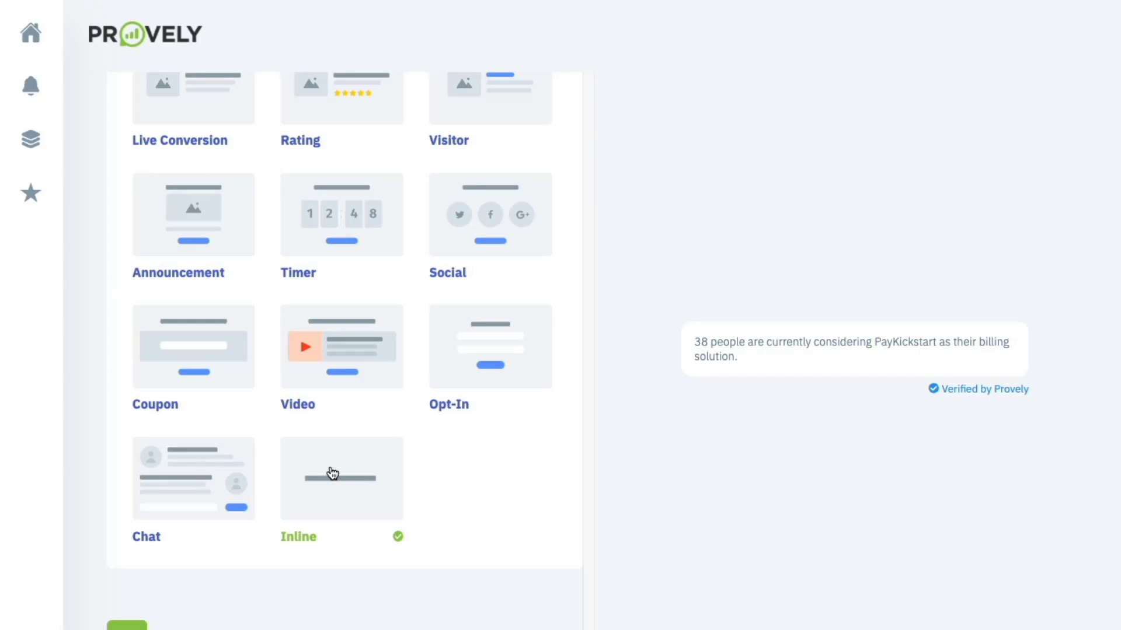
{"action": "scroll", "coordinate": [332, 471], "scroll_direction": "up", "scroll_amount": 3}
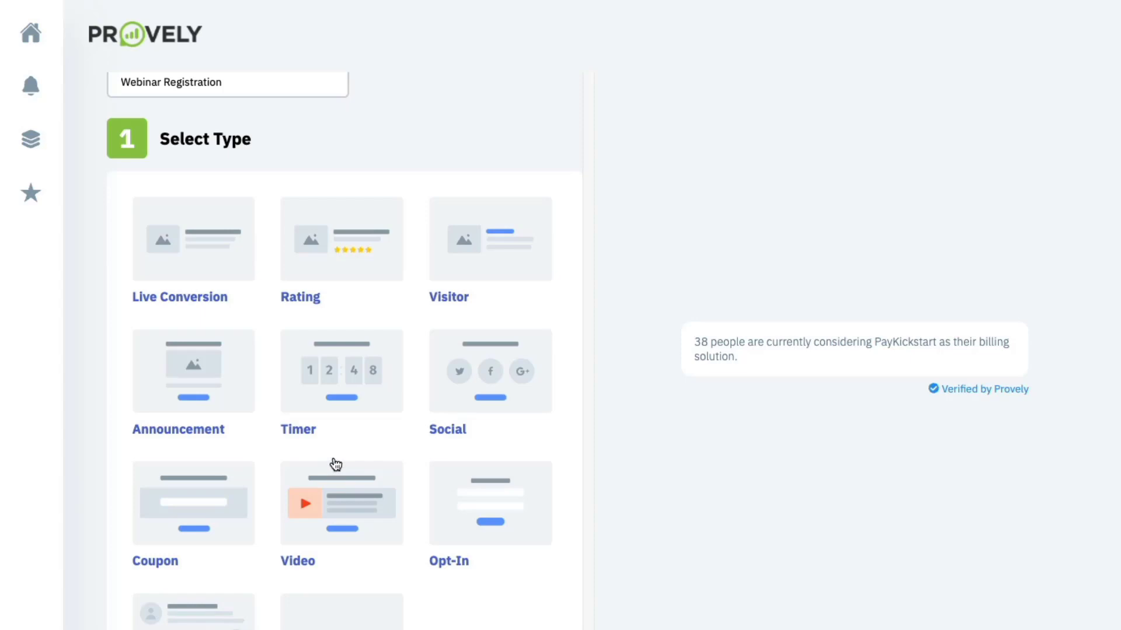
- Switch the notification type to Live Conversion and check the cryptomade.com domain field
{"action": "left_click", "coordinate": [229, 250]}
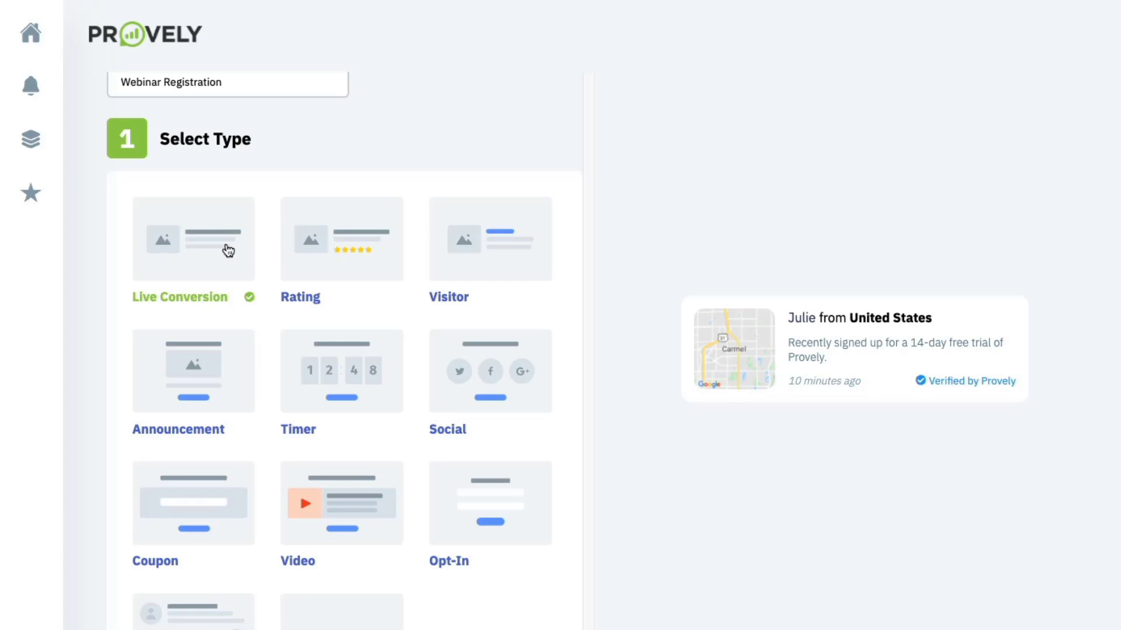
{"action": "scroll", "coordinate": [225, 260], "scroll_direction": "down", "scroll_amount": 9}
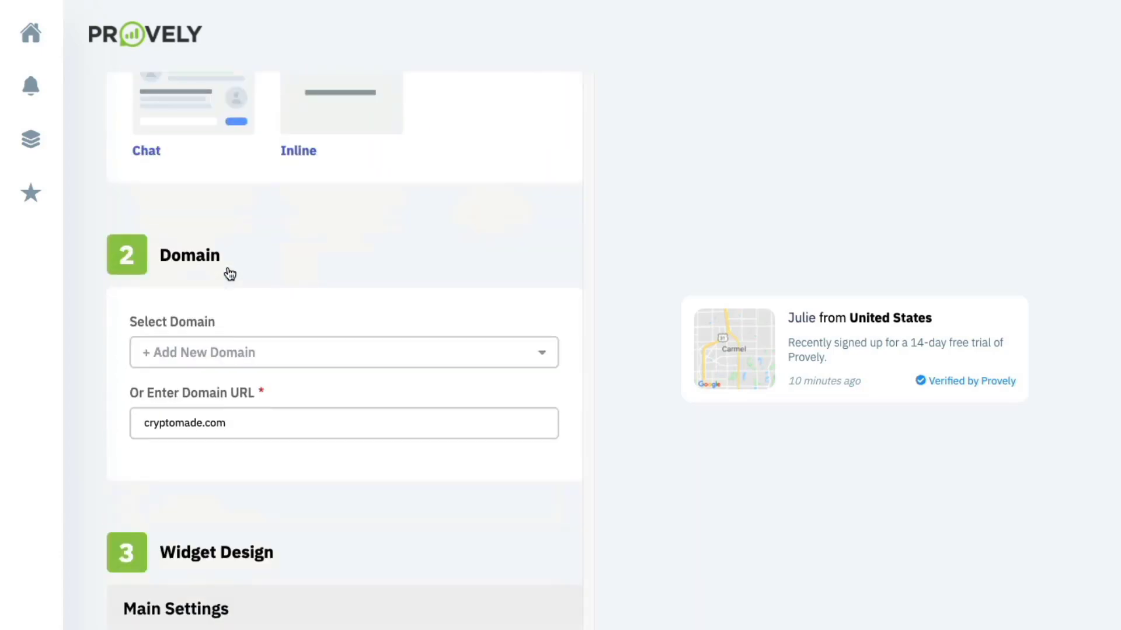
{"action": "scroll", "coordinate": [229, 268], "scroll_direction": "down", "scroll_amount": 3}
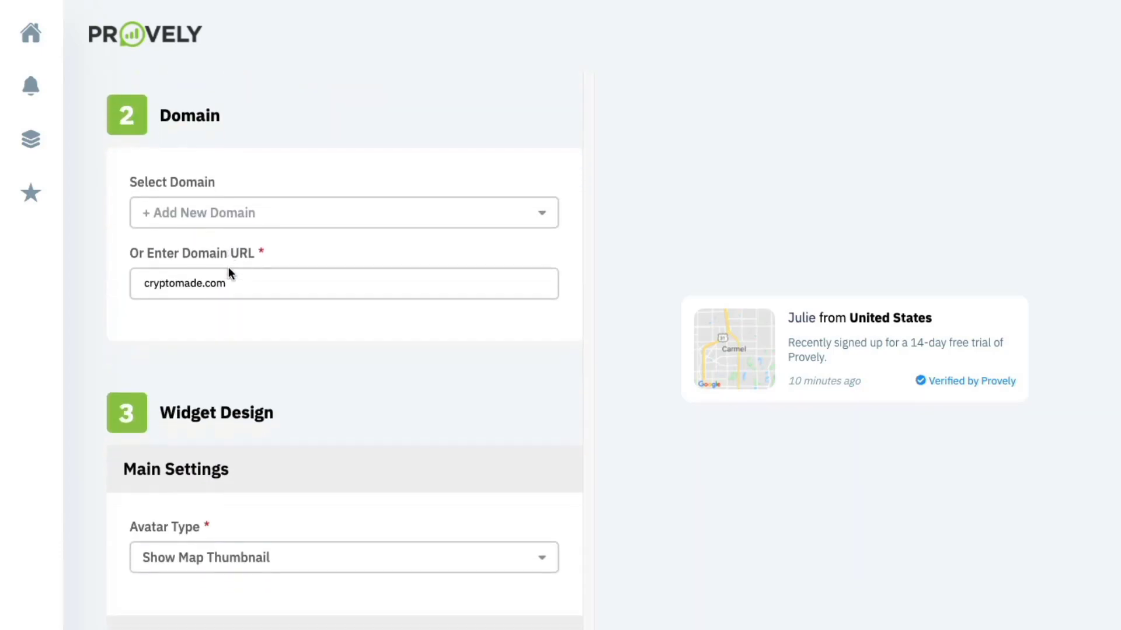
{"action": "left_click", "coordinate": [229, 268]}
{"action": "scroll", "coordinate": [229, 267], "scroll_direction": "down", "scroll_amount": 7}
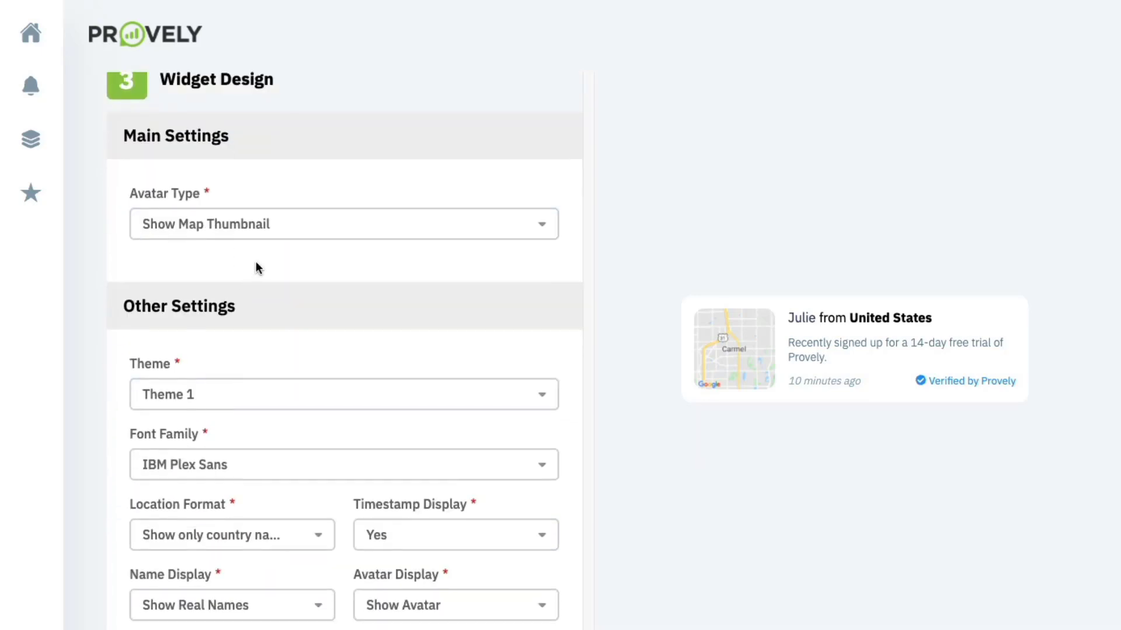
{"action": "scroll", "coordinate": [255, 266], "scroll_direction": "up", "scroll_amount": 1}
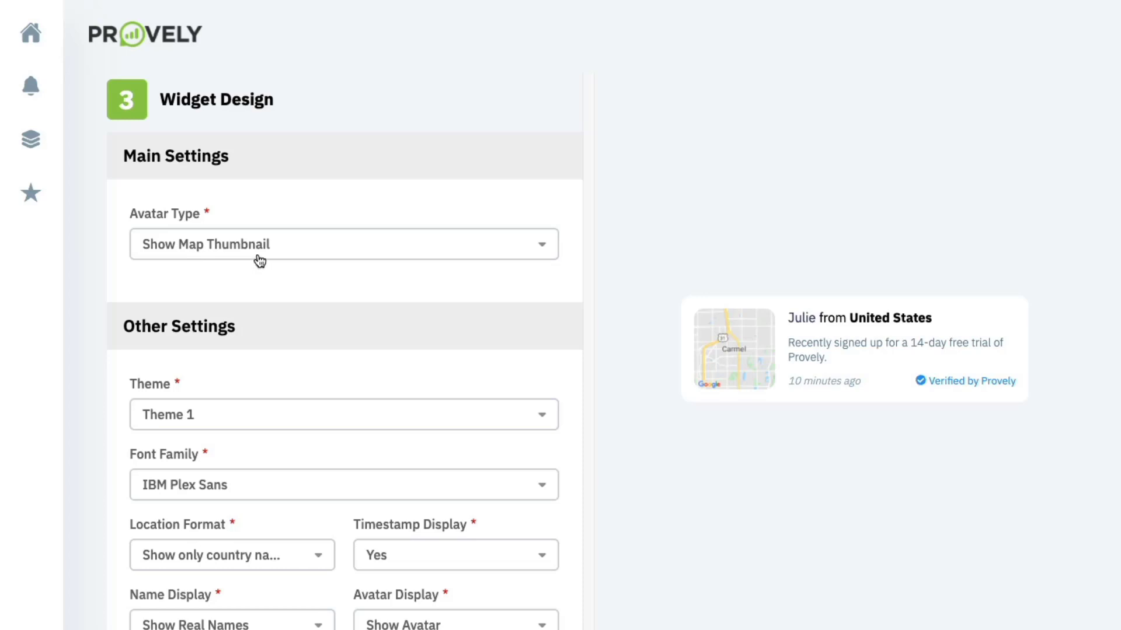
- Try Show Avatar, then set Avatar Type back to Show Map Thumbnail
{"action": "left_click", "coordinate": [260, 261]}
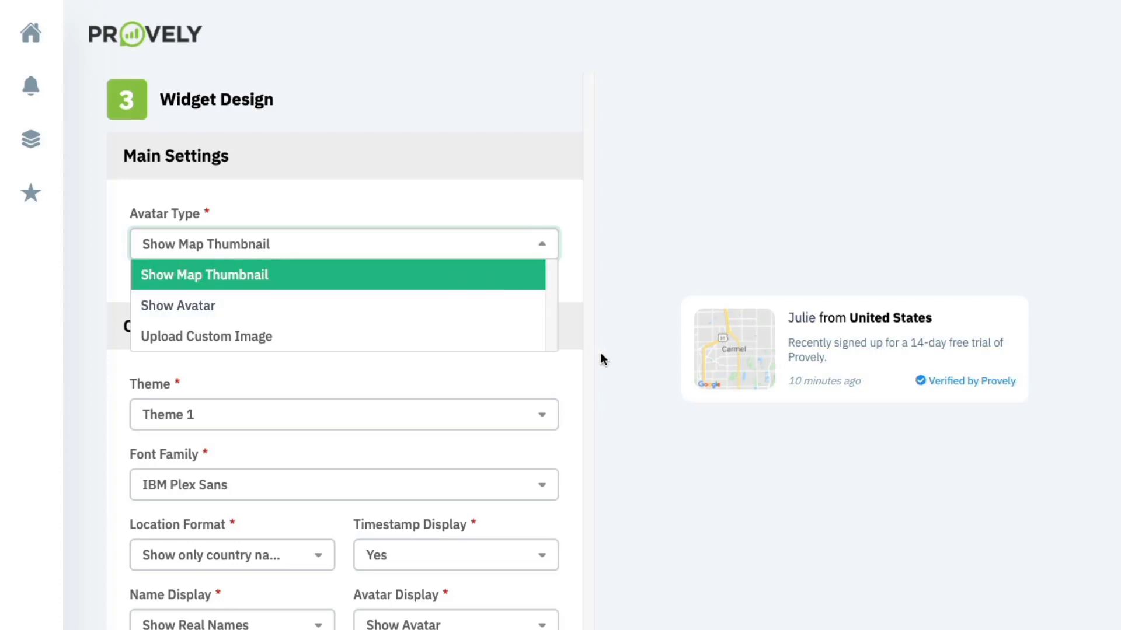
{"action": "left_click", "coordinate": [297, 306]}
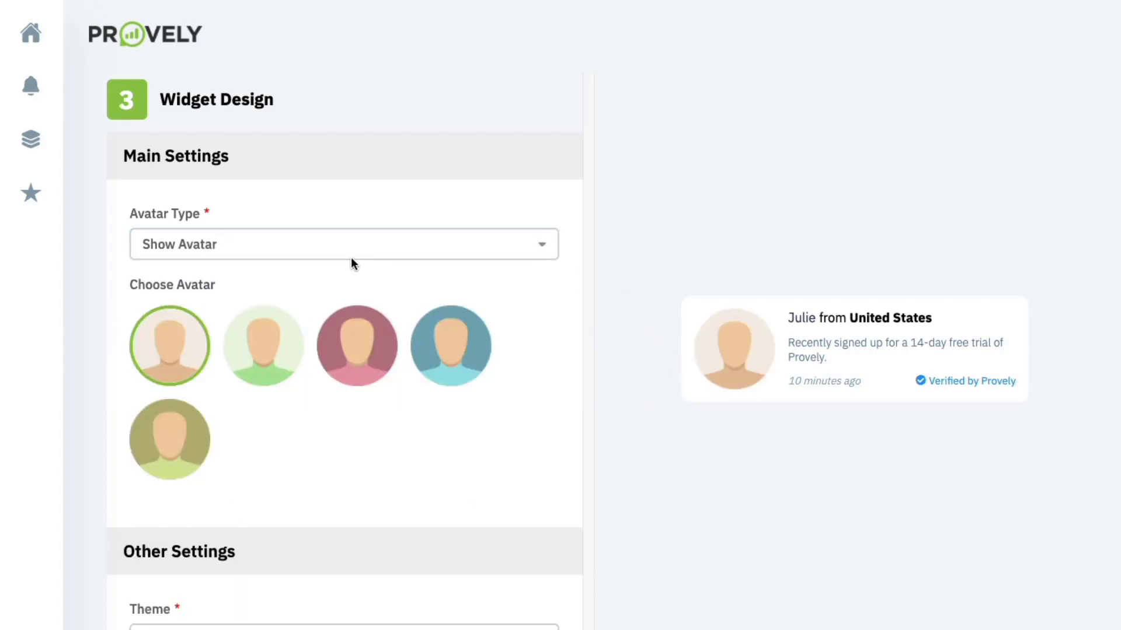
{"action": "left_click", "coordinate": [351, 256]}
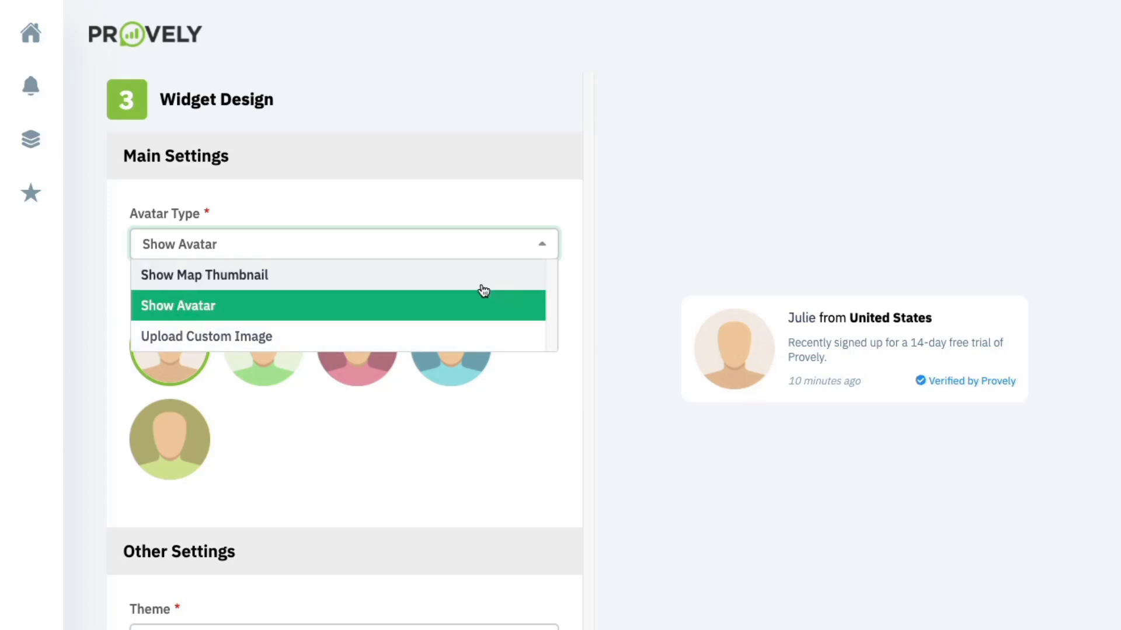
{"action": "left_click", "coordinate": [350, 280]}
{"action": "scroll", "coordinate": [348, 275], "scroll_direction": "down", "scroll_amount": 3}
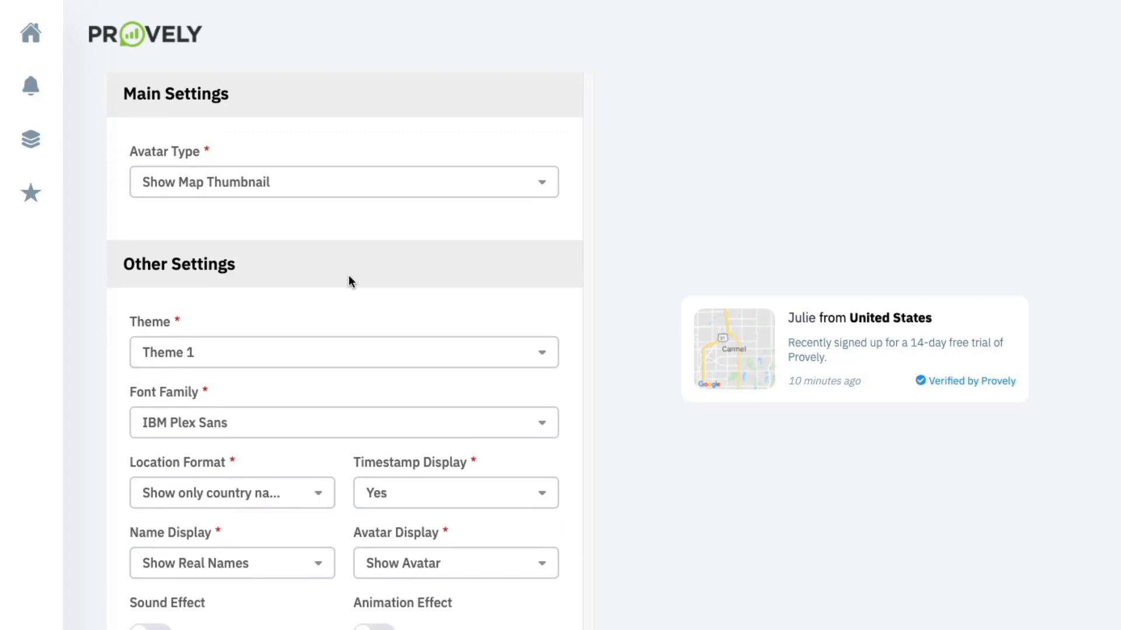
- Try Themes 2 through 4 on the notification card and apply Theme 5
{"action": "left_click", "coordinate": [329, 257]}
{"action": "left_click", "coordinate": [270, 315]}
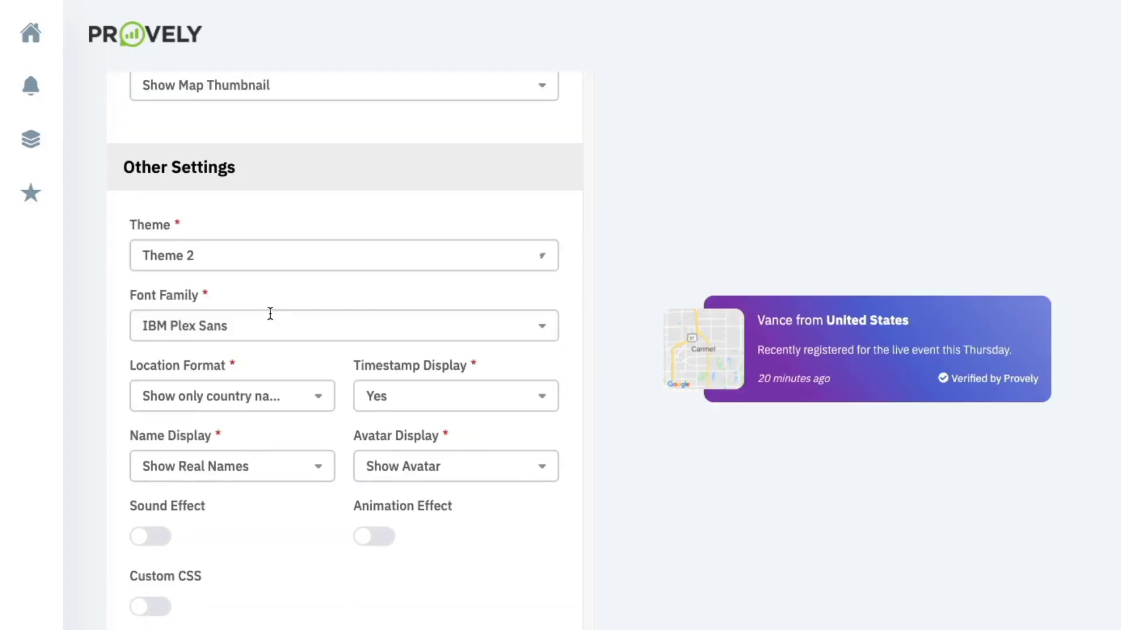
{"action": "left_click", "coordinate": [286, 262]}
{"action": "left_click", "coordinate": [258, 353]}
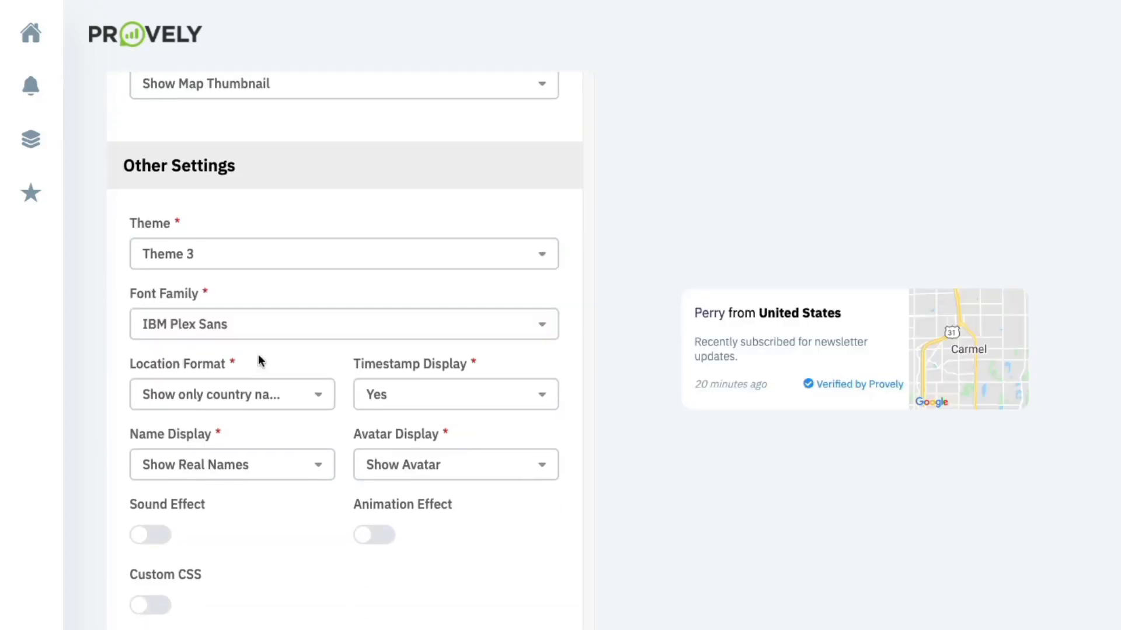
{"action": "scroll", "coordinate": [258, 354], "scroll_direction": "down", "scroll_amount": 1}
{"action": "left_click", "coordinate": [299, 236]}
{"action": "left_click", "coordinate": [213, 353]}
{"action": "scroll", "coordinate": [212, 347], "scroll_direction": "down", "scroll_amount": 1}
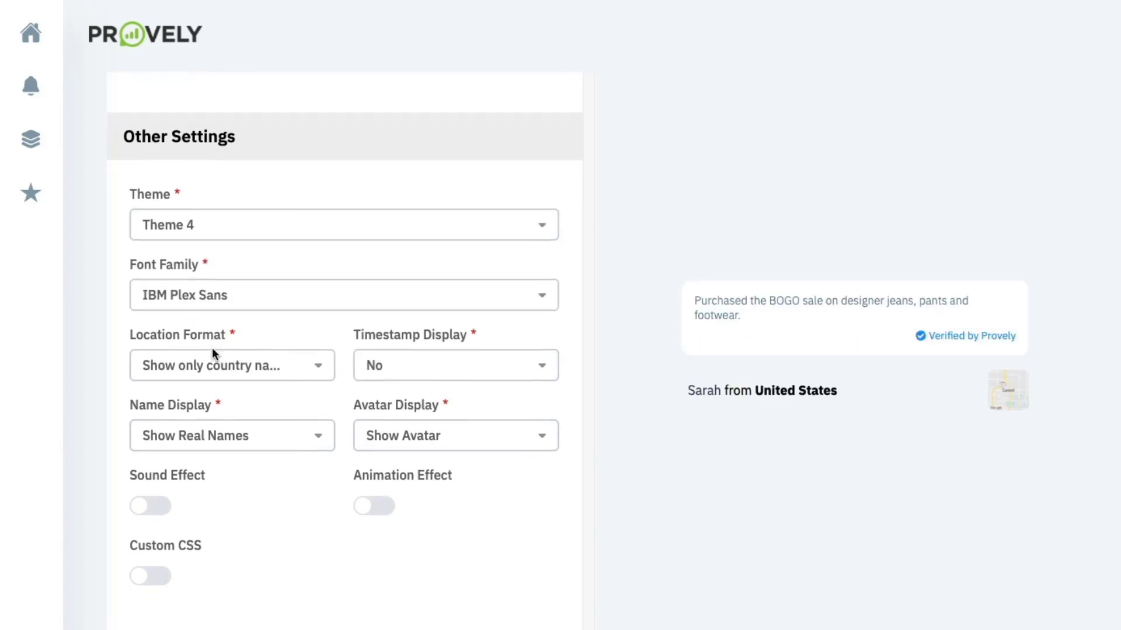
{"action": "left_click", "coordinate": [261, 214]}
{"action": "scroll", "coordinate": [226, 325], "scroll_direction": "down", "scroll_amount": 2}
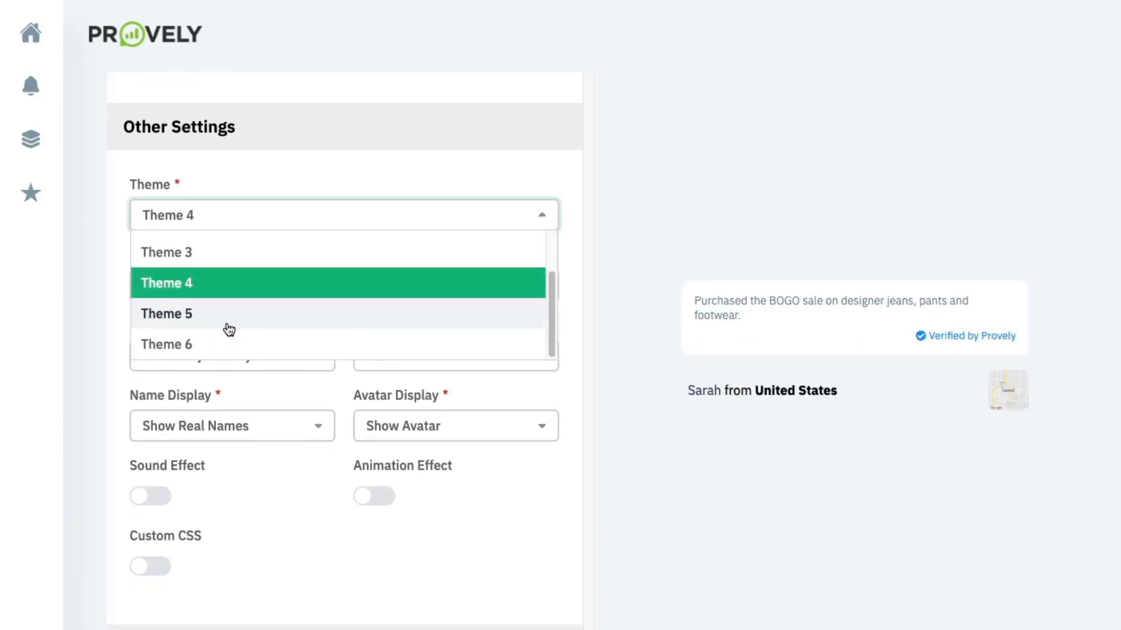
{"action": "left_click", "coordinate": [228, 322]}
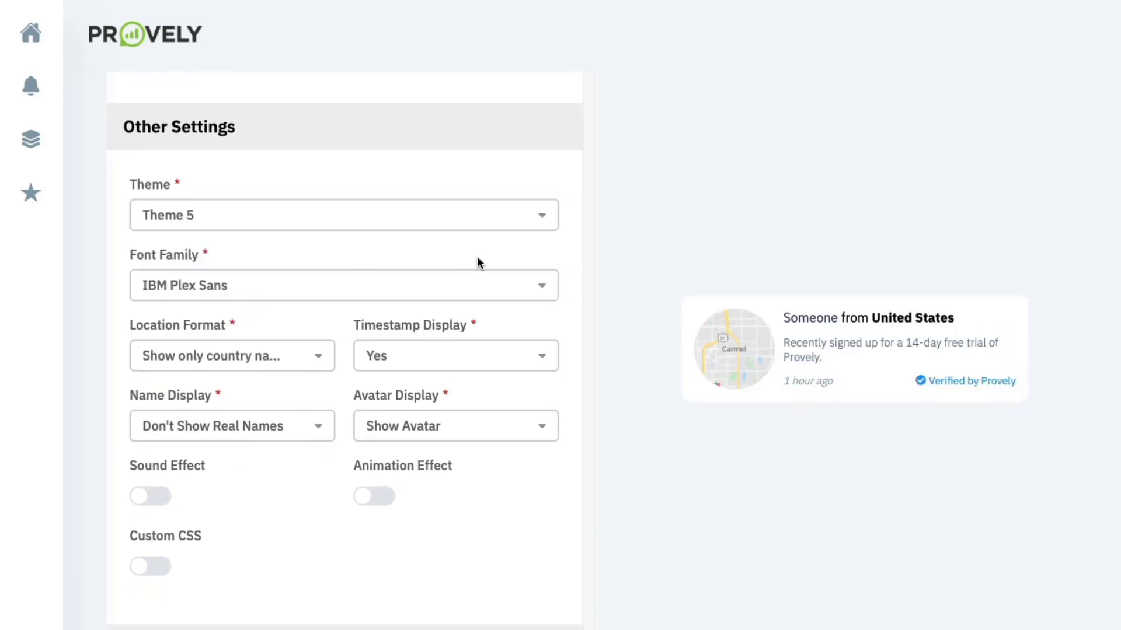
{"action": "scroll", "coordinate": [461, 266], "scroll_direction": "down", "scroll_amount": 1}
- Keep country-only locations, timestamps shown, real names hidden and the avatar displayed
{"action": "left_click", "coordinate": [267, 329]}
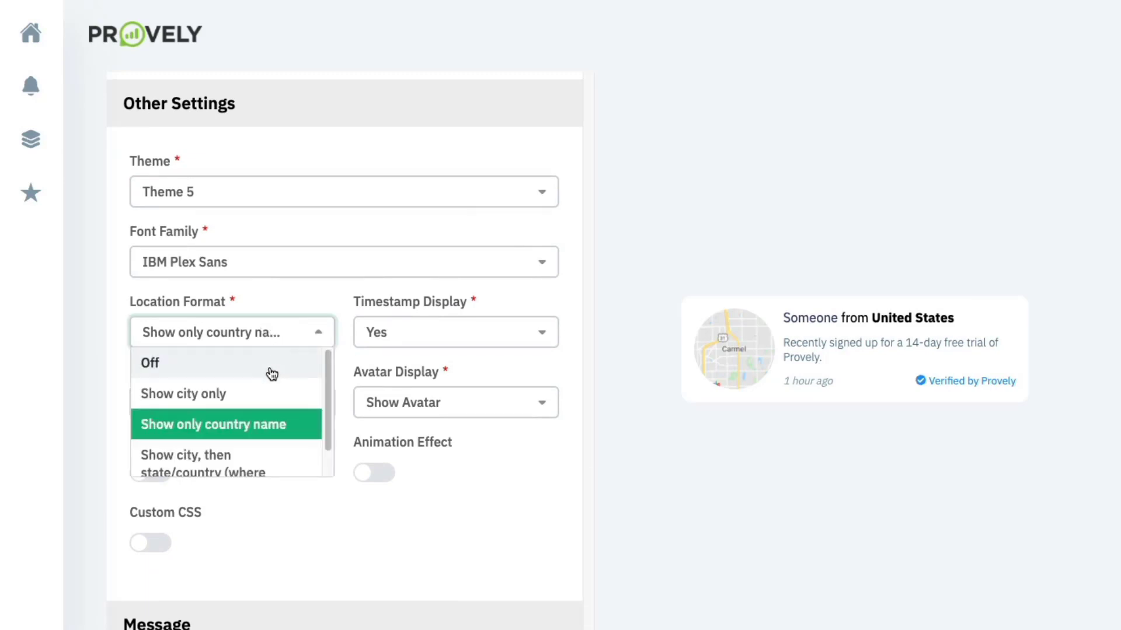
{"action": "scroll", "coordinate": [269, 379], "scroll_direction": "down", "scroll_amount": 1}
{"action": "scroll", "coordinate": [269, 378], "scroll_direction": "down", "scroll_amount": 1}
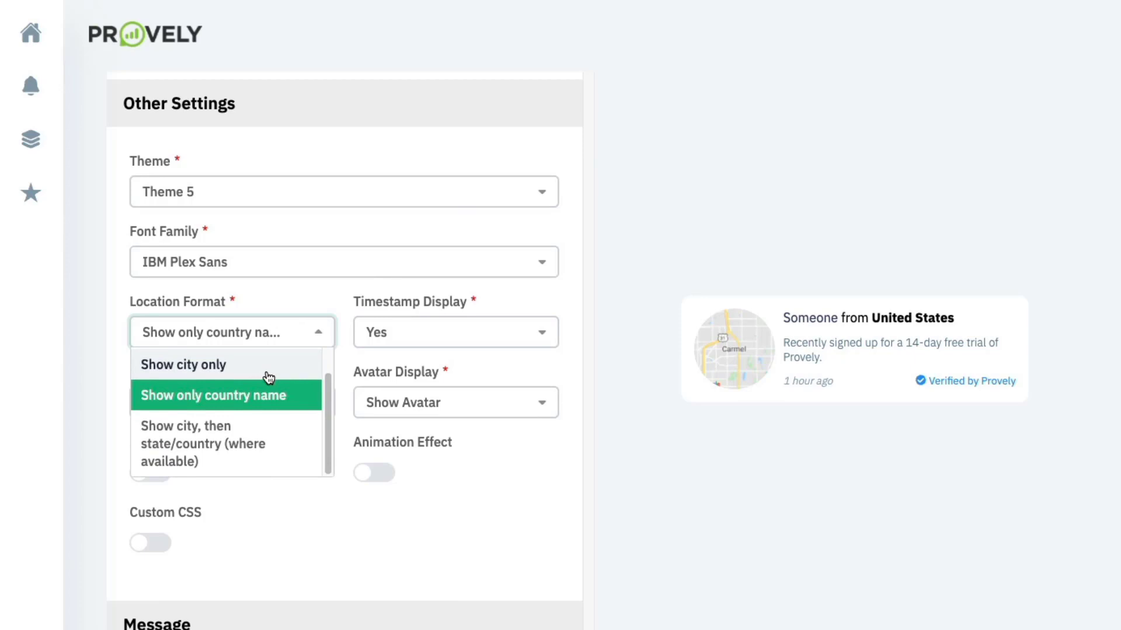
{"action": "left_click", "coordinate": [425, 294]}
{"action": "left_click", "coordinate": [423, 341]}
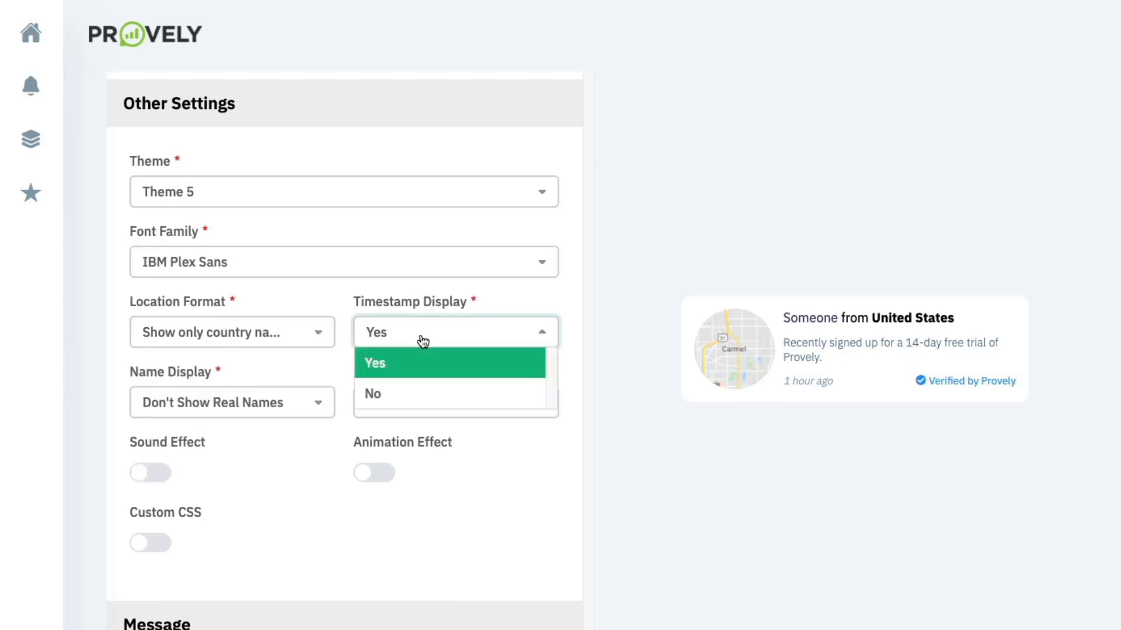
{"action": "left_click", "coordinate": [408, 300]}
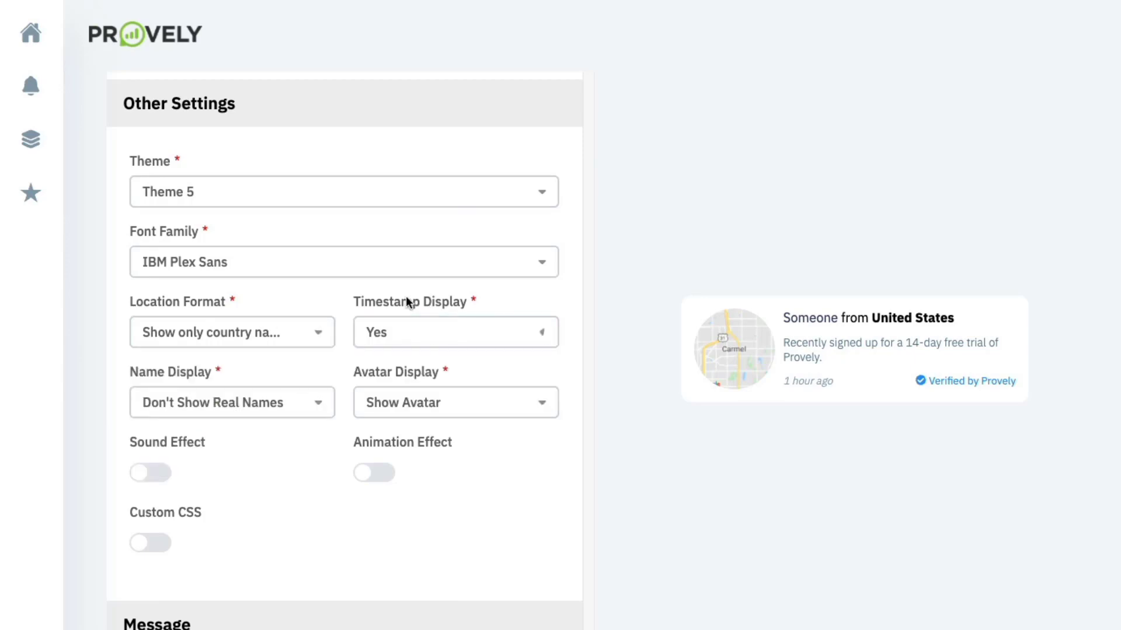
{"action": "left_click", "coordinate": [251, 402]}
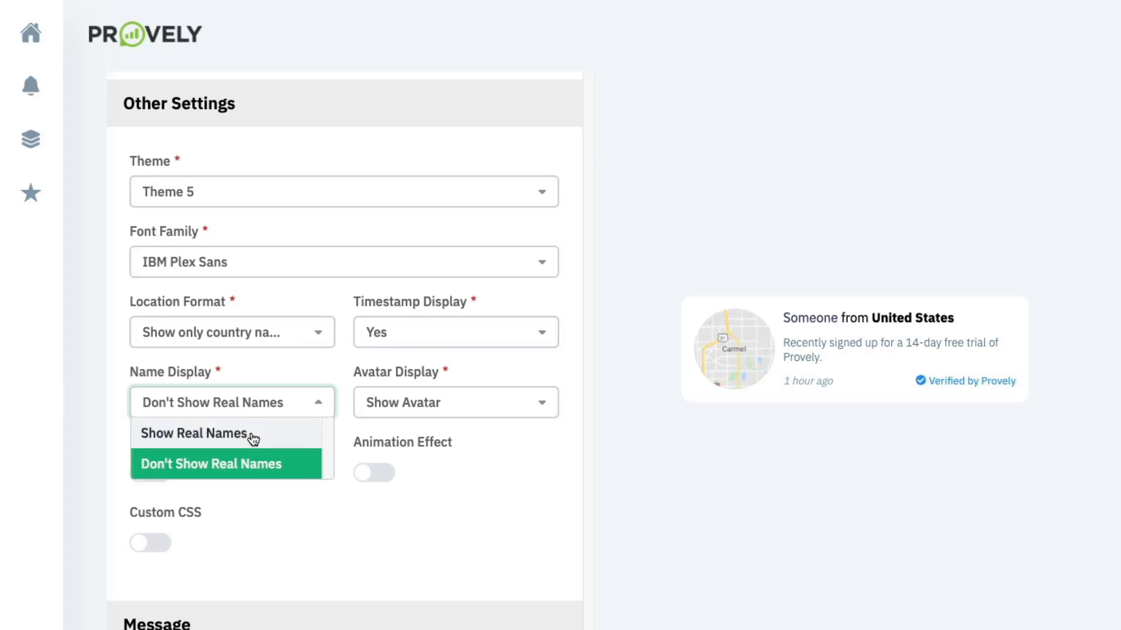
{"action": "left_click", "coordinate": [416, 412]}
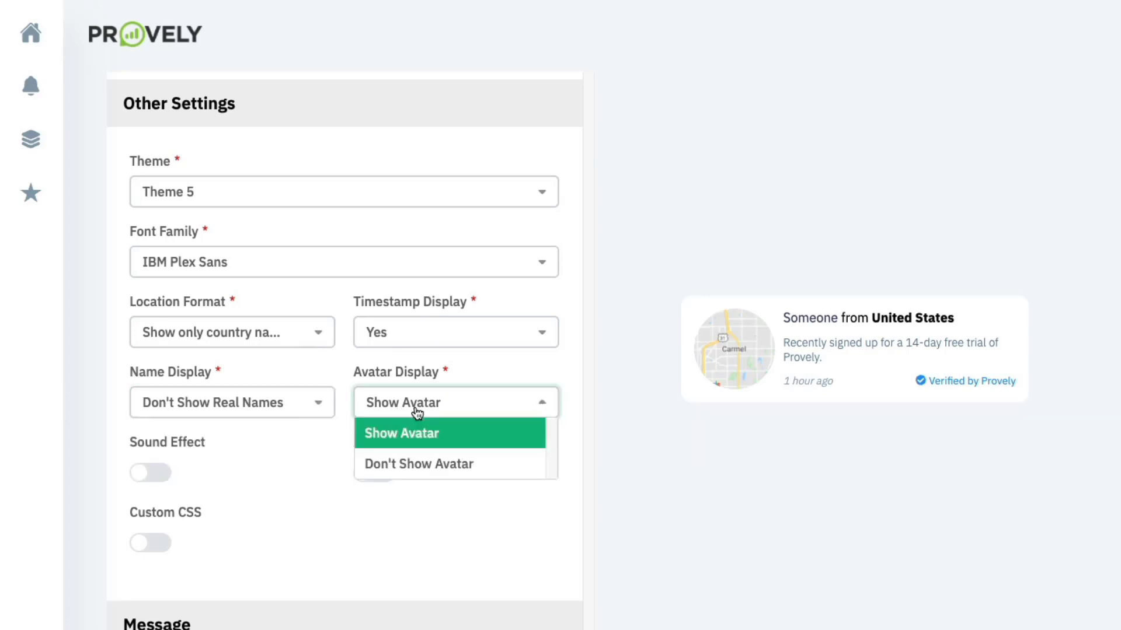
{"action": "left_click", "coordinate": [415, 436]}
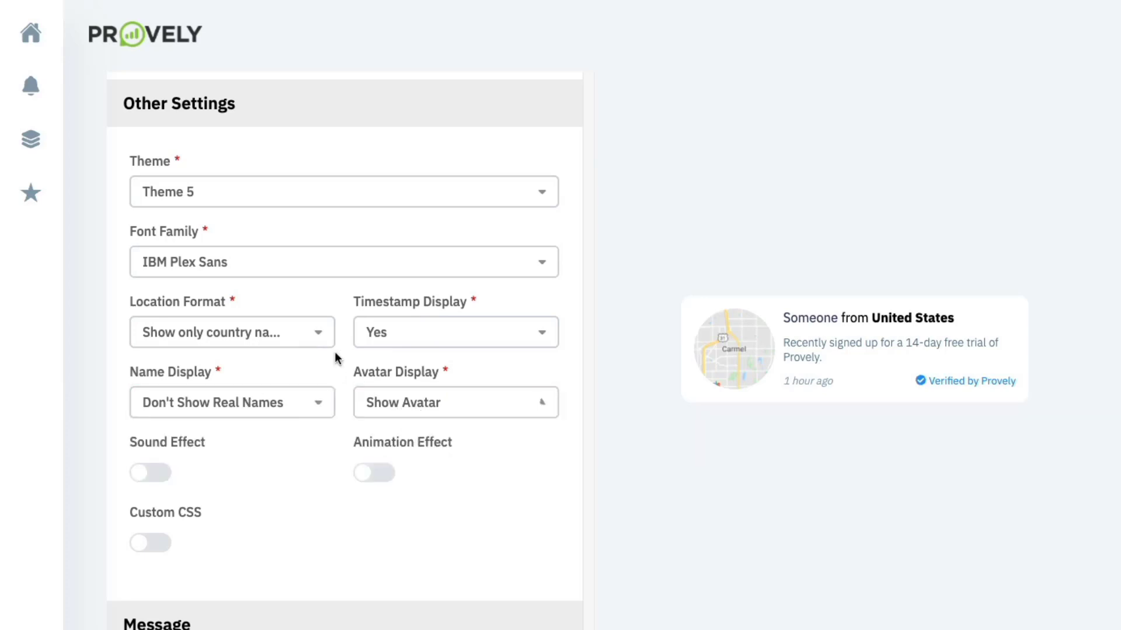
- Test the Achievement notification sound, then switch Sound Effect back off
{"action": "left_click", "coordinate": [162, 473]}
{"action": "left_click", "coordinate": [189, 524]}
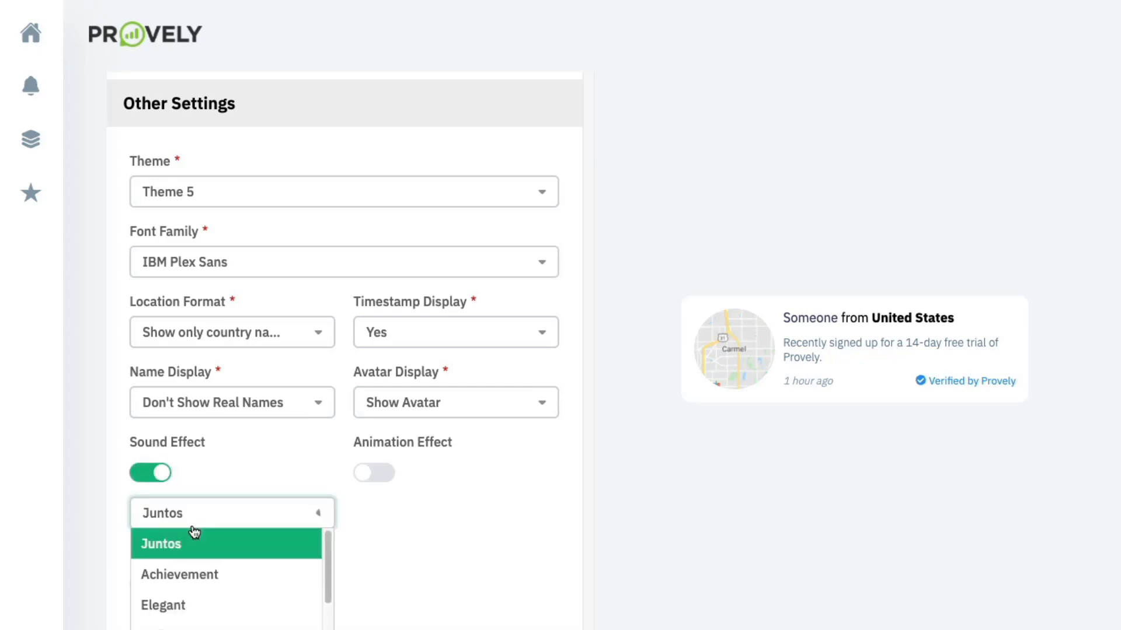
{"action": "left_click", "coordinate": [201, 578]}
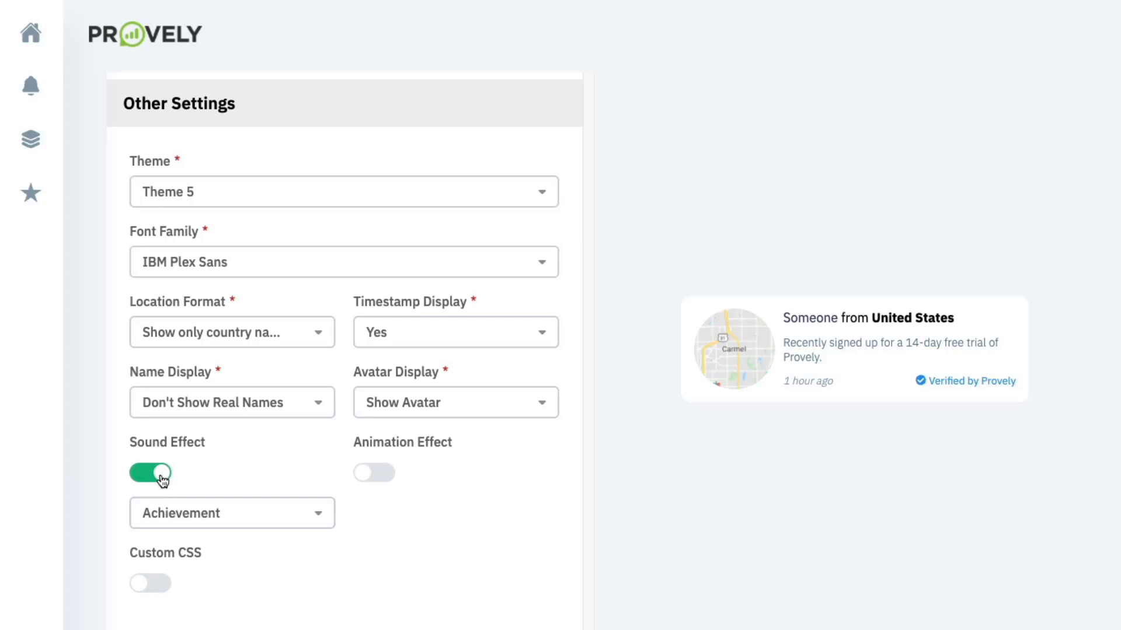
{"action": "left_click", "coordinate": [163, 478]}
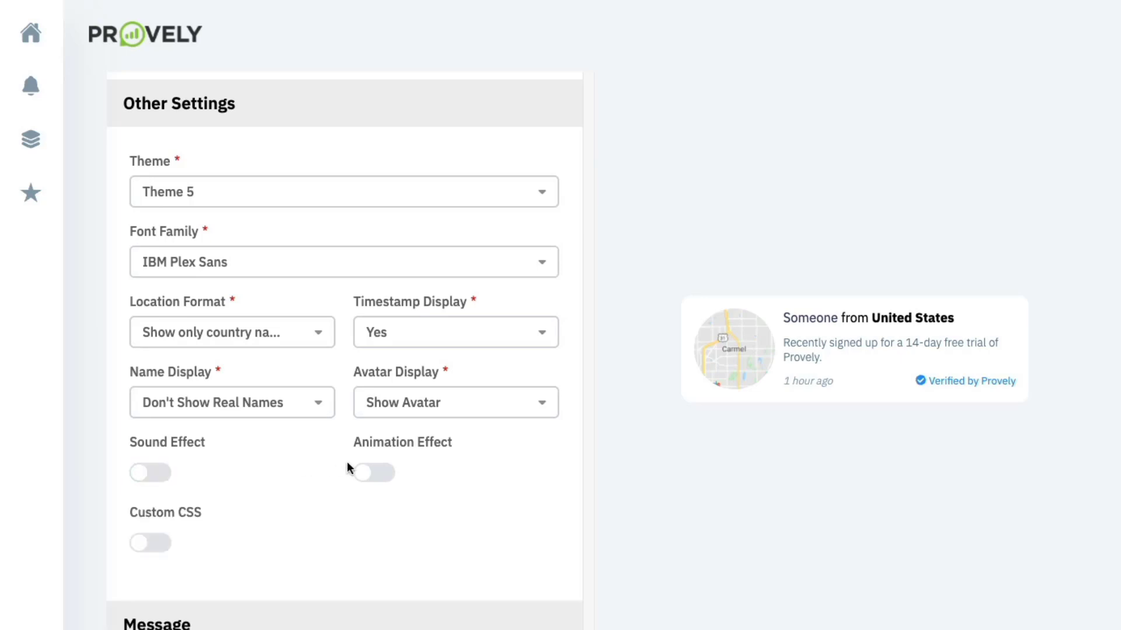
- Preview the Bounce and Flash entrance animations, then switch Animation Effect back off
{"action": "left_click", "coordinate": [365, 473]}
{"action": "left_click", "coordinate": [443, 523]}
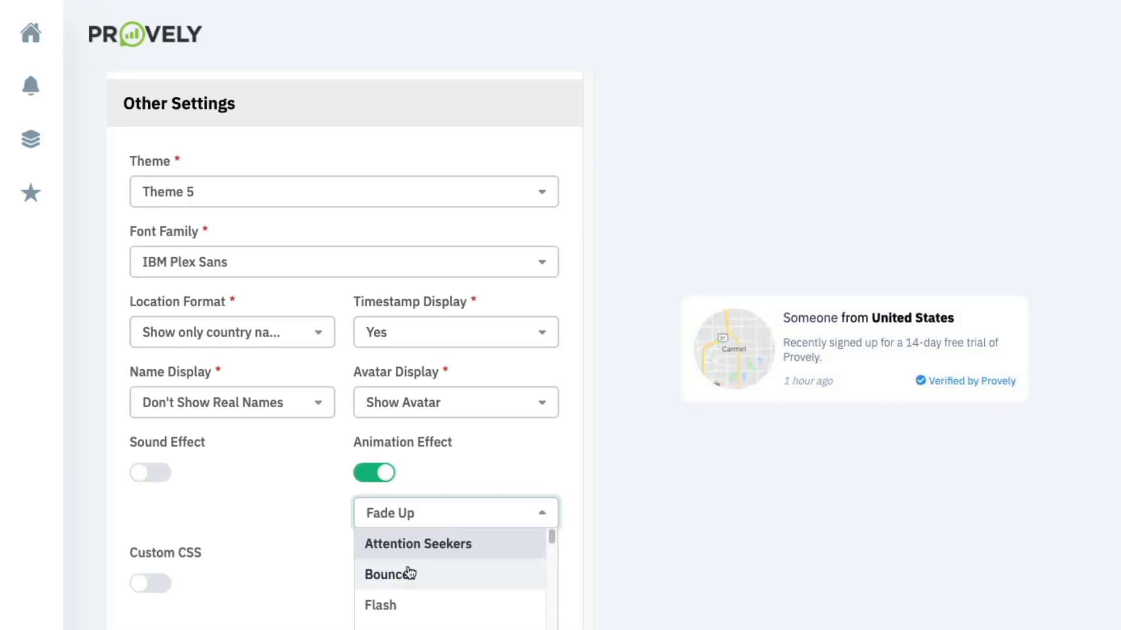
{"action": "left_click", "coordinate": [408, 574]}
{"action": "left_click", "coordinate": [424, 529]}
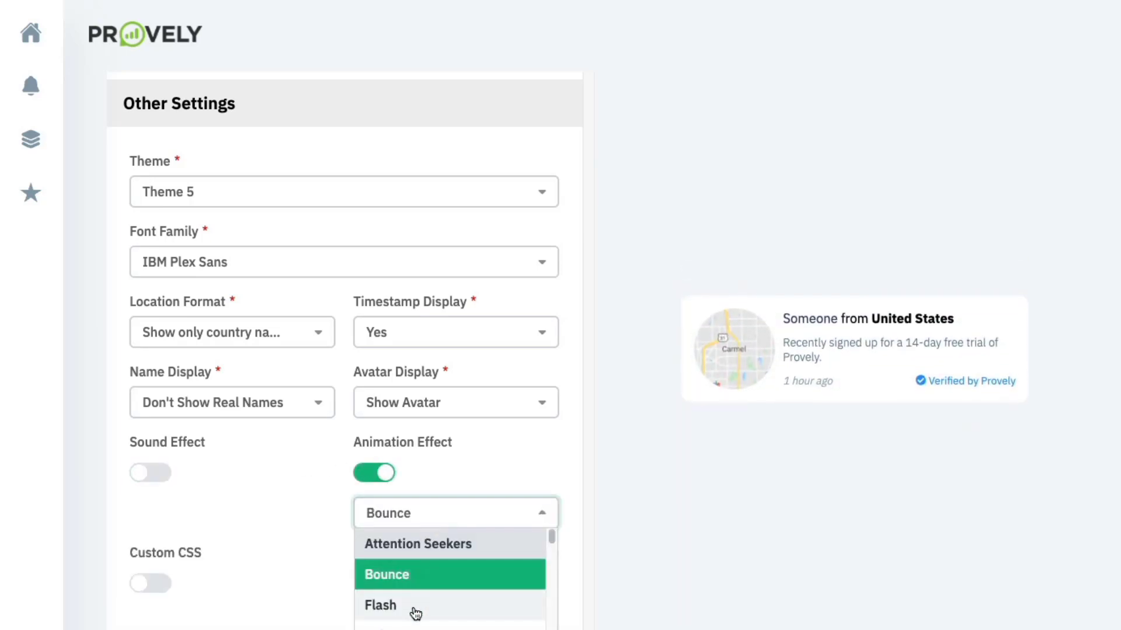
{"action": "left_click", "coordinate": [415, 605]}
{"action": "left_click", "coordinate": [401, 527]}
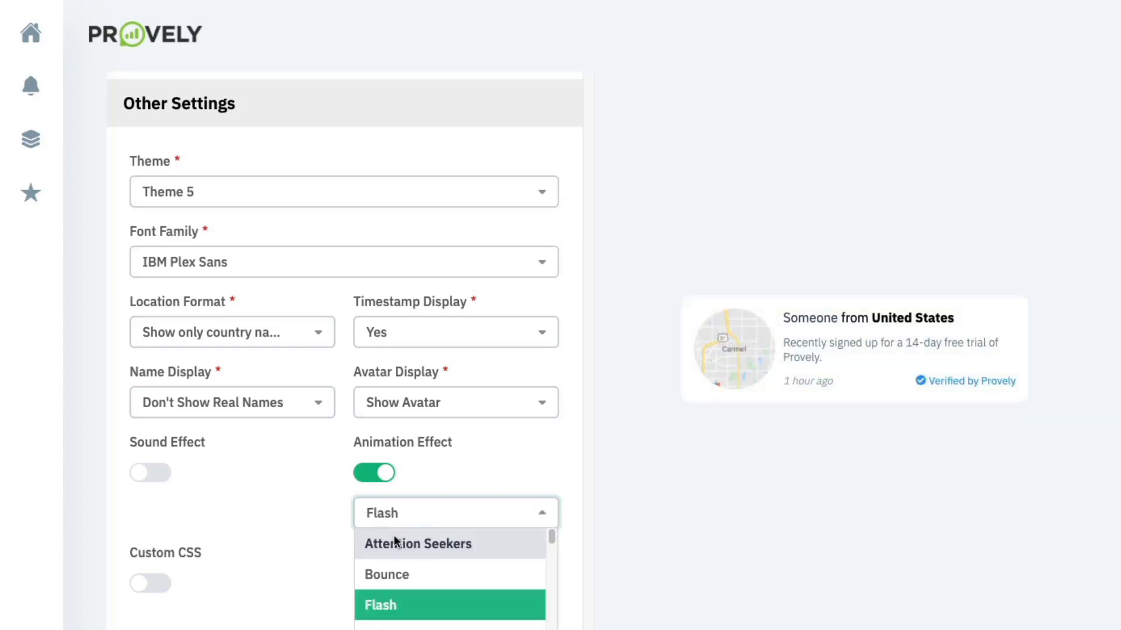
{"action": "left_click", "coordinate": [374, 472]}
{"action": "scroll", "coordinate": [233, 522], "scroll_direction": "down", "scroll_amount": 1}
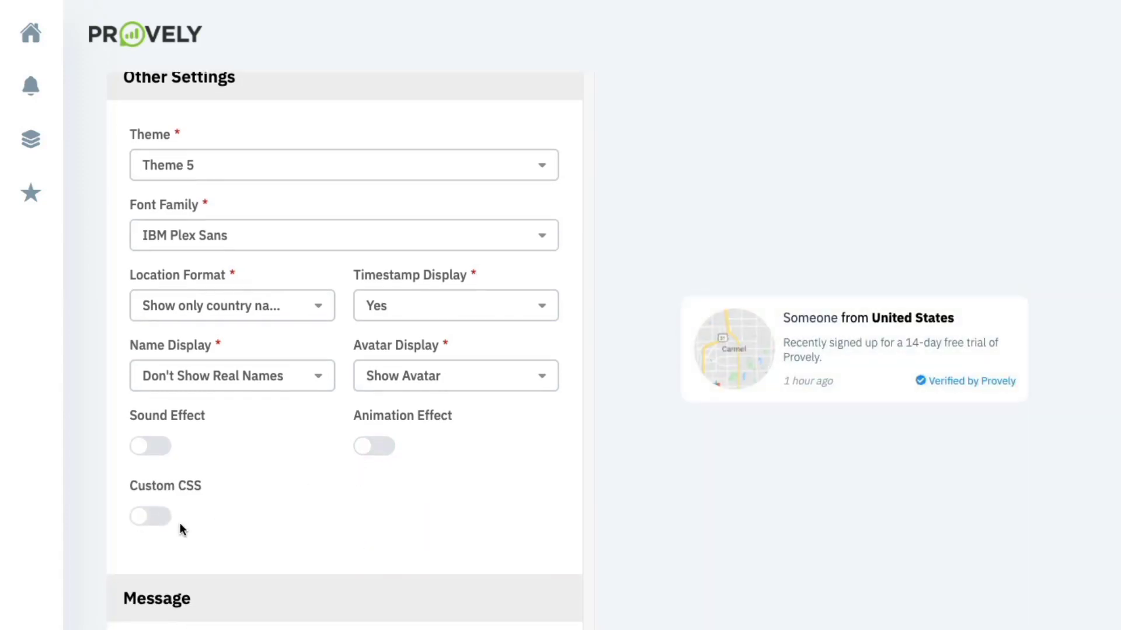
- Switch Custom CSS on and click into its CSS box
{"action": "left_click", "coordinate": [164, 520]}
{"action": "scroll", "coordinate": [170, 524], "scroll_direction": "down", "scroll_amount": 2}
{"action": "left_click", "coordinate": [168, 520]}
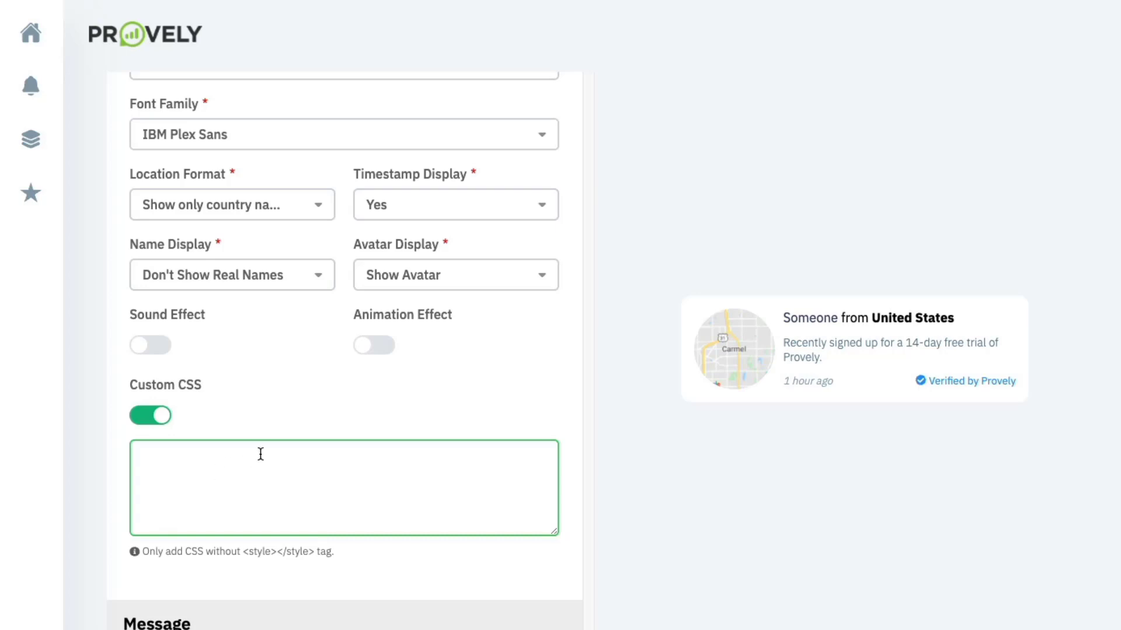
{"action": "scroll", "coordinate": [260, 454], "scroll_direction": "down", "scroll_amount": 3}
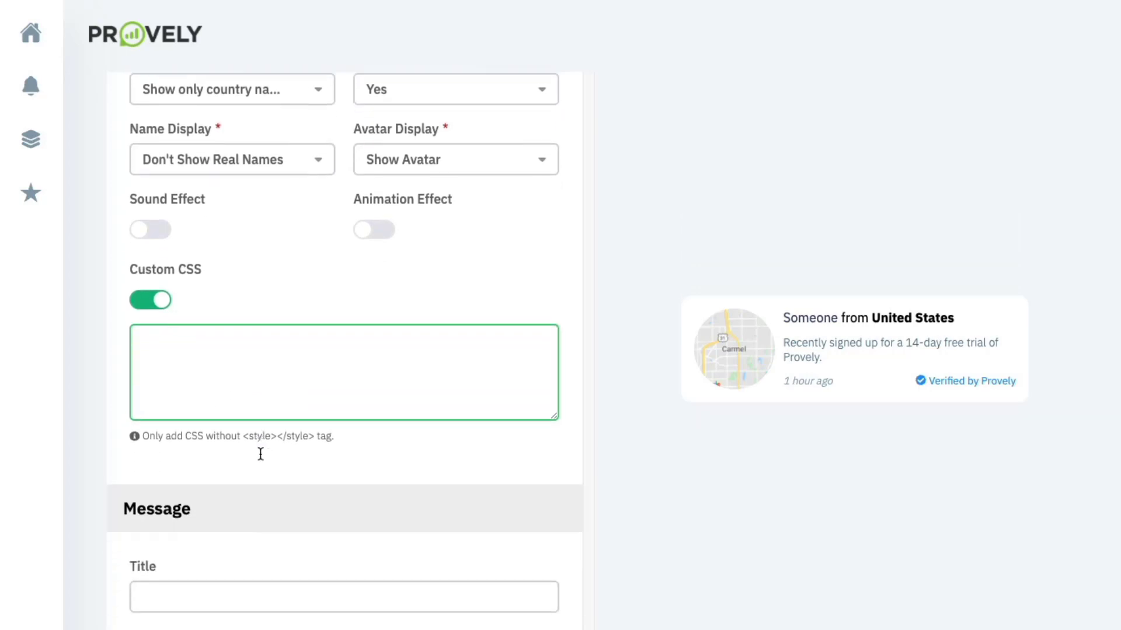
{"action": "scroll", "coordinate": [260, 454], "scroll_direction": "down", "scroll_amount": 5}
- Set the title to 'Live webinar coming this THURSDAY!' with font weight 200 and size 14
{"action": "left_click", "coordinate": [249, 337]}
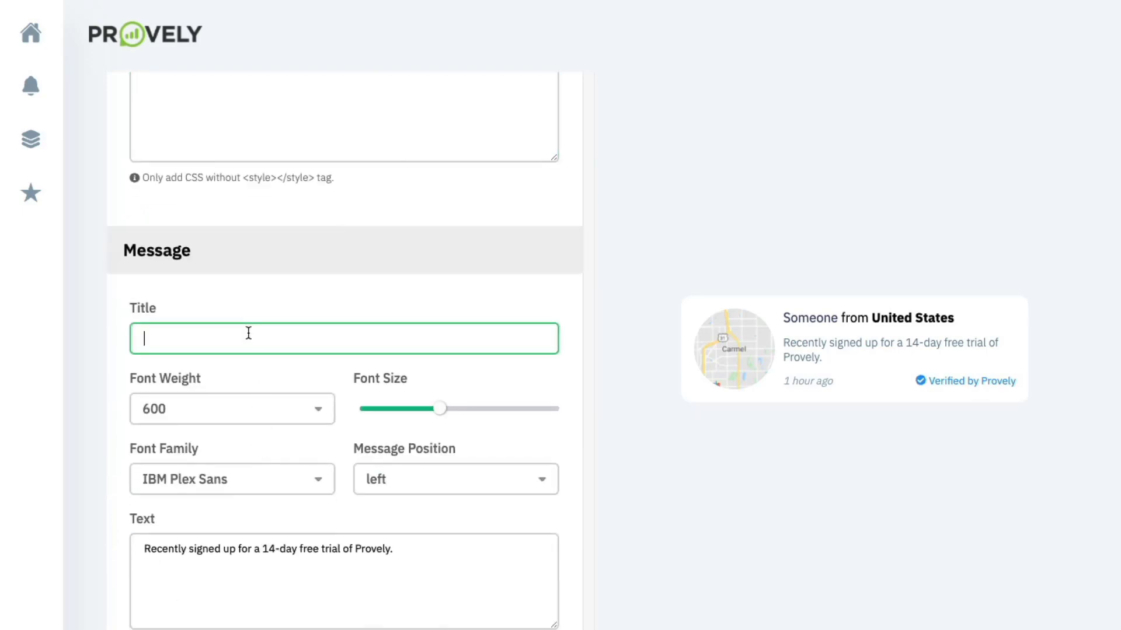
{"action": "type", "text": "L"}
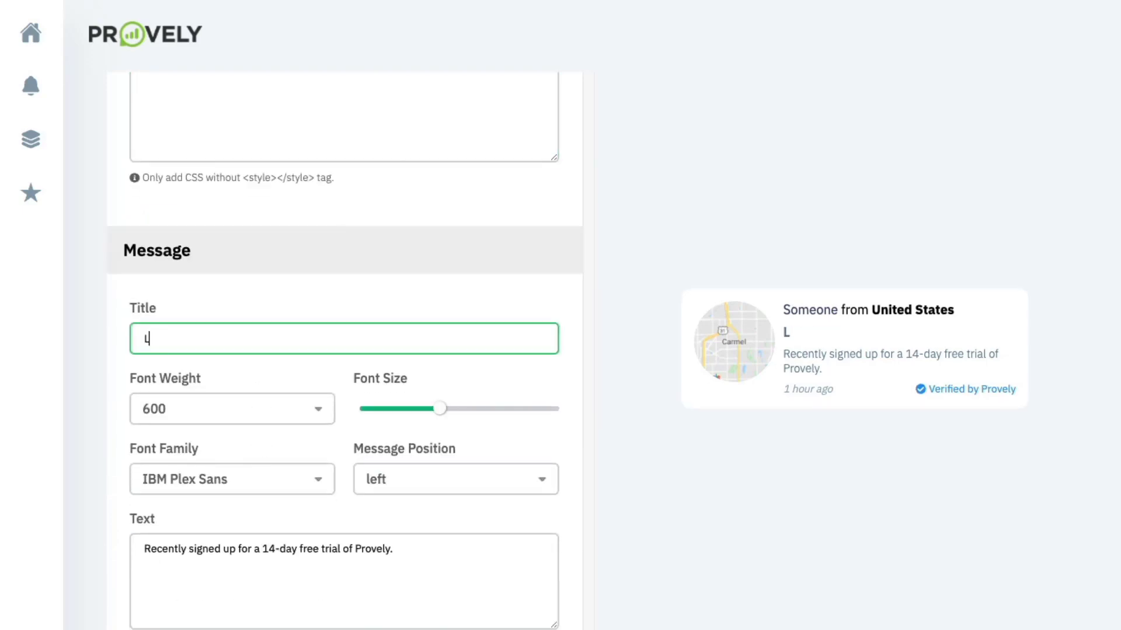
{"action": "type", "text": "ive webinar com"}
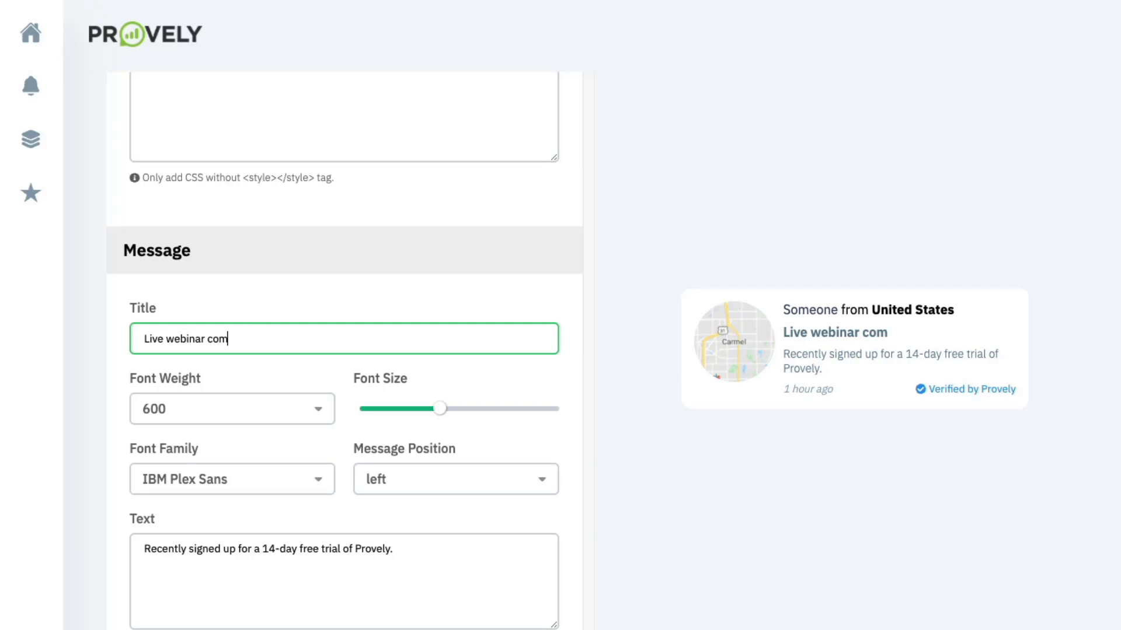
{"action": "type", "text": "ing this THURSDAY!"}
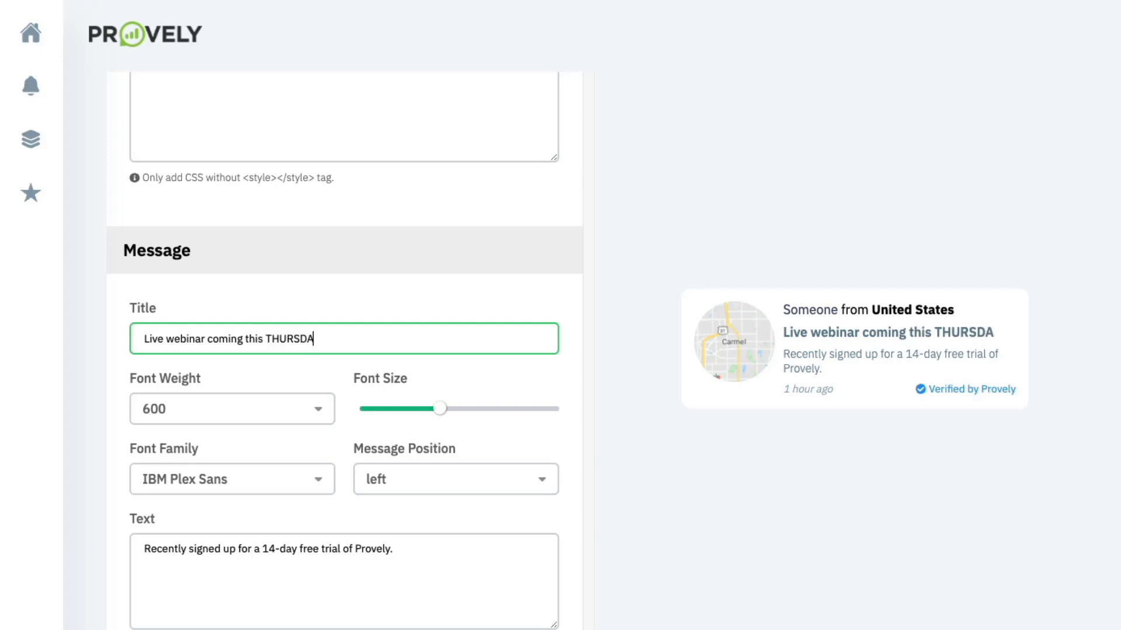
{"action": "left_click", "coordinate": [217, 407]}
{"action": "left_click", "coordinate": [199, 467]}
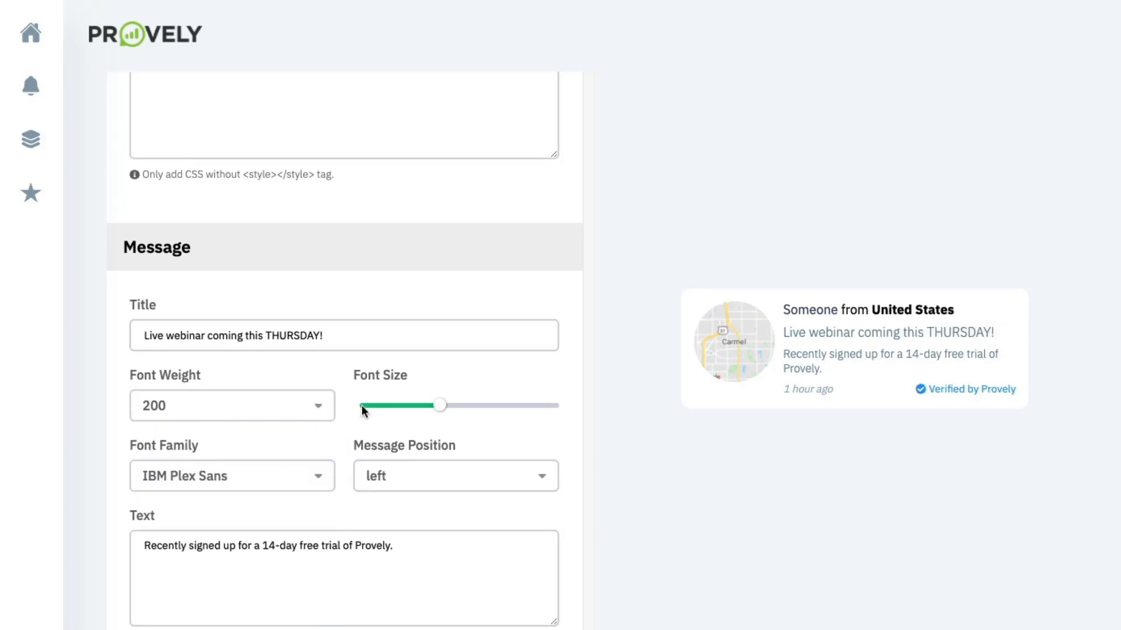
{"action": "left_click_drag", "start_coordinate": [431, 410], "coordinate": [414, 409]}
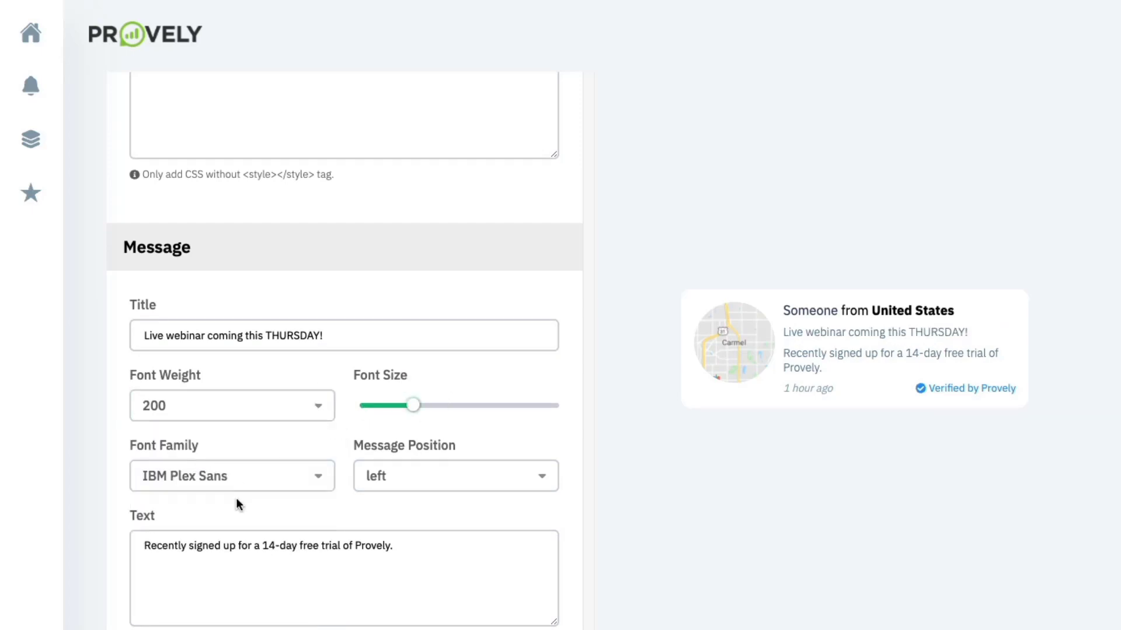
- Change the message to read 'Recently signed up for the upcoming webinar.'
{"action": "scroll", "coordinate": [237, 499], "scroll_direction": "down", "scroll_amount": 3}
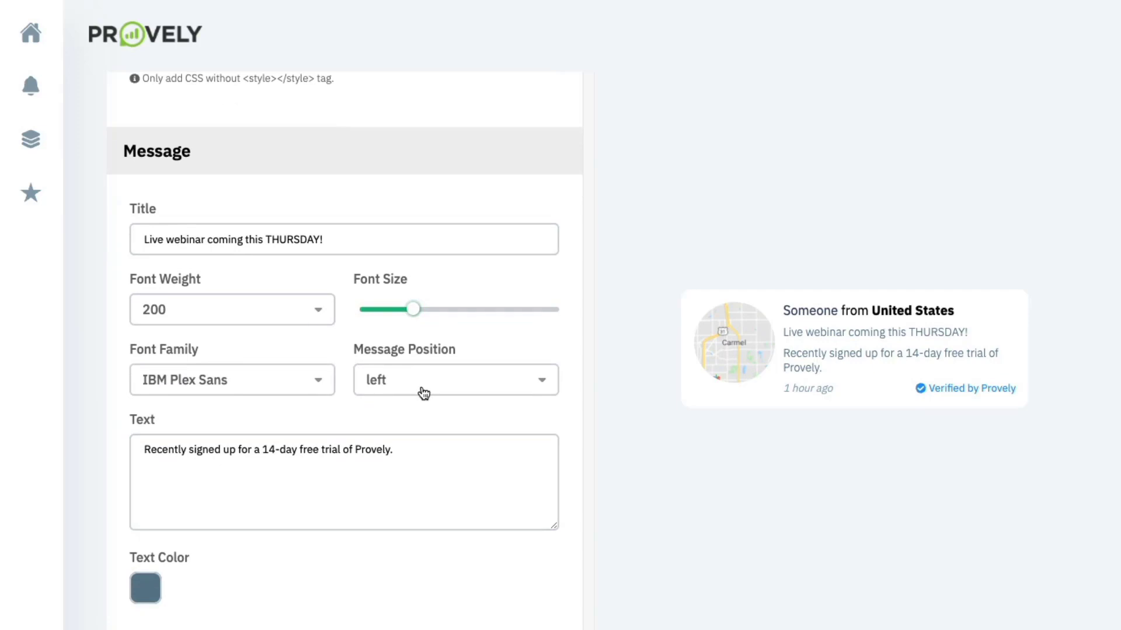
{"action": "scroll", "coordinate": [232, 450], "scroll_direction": "down", "scroll_amount": 3}
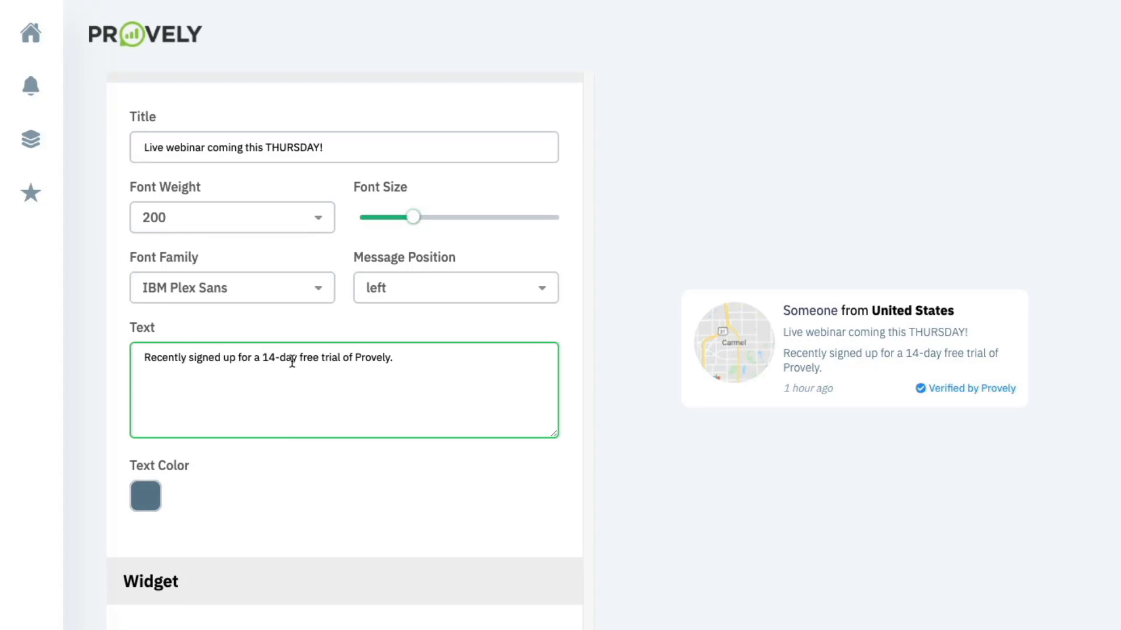
{"action": "left_click_drag", "start_coordinate": [395, 361], "coordinate": [239, 361]}
{"action": "type", "text": "for the c"}
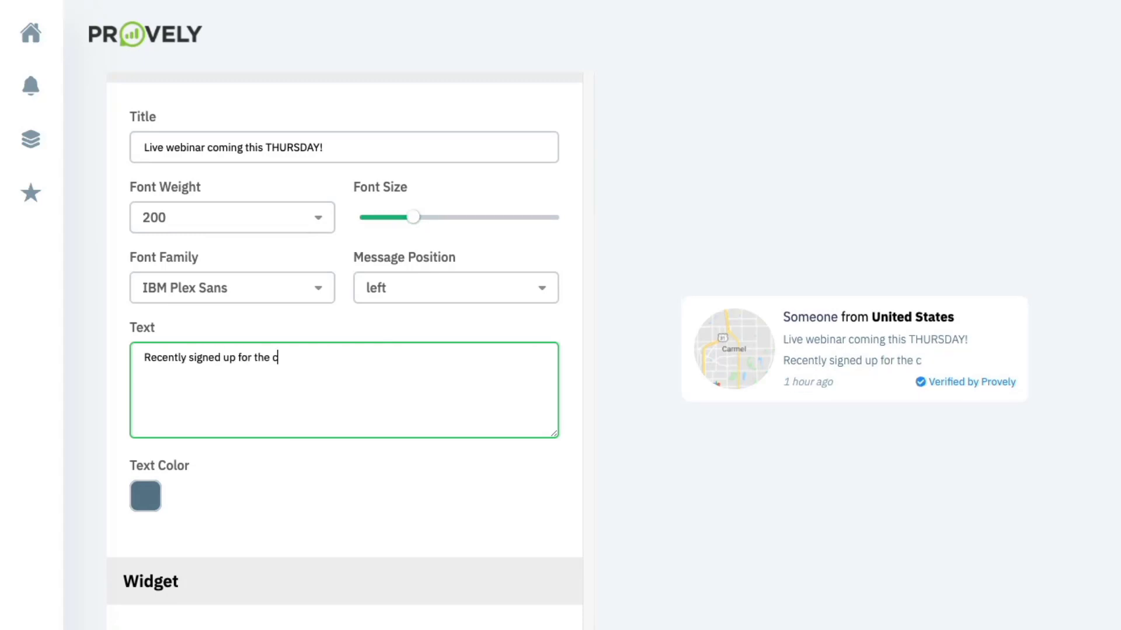
{"action": "key", "text": "BackSpace"}
{"action": "type", "text": "upcoming webinar."}
{"action": "scroll", "coordinate": [324, 435], "scroll_direction": "down", "scroll_amount": 3}
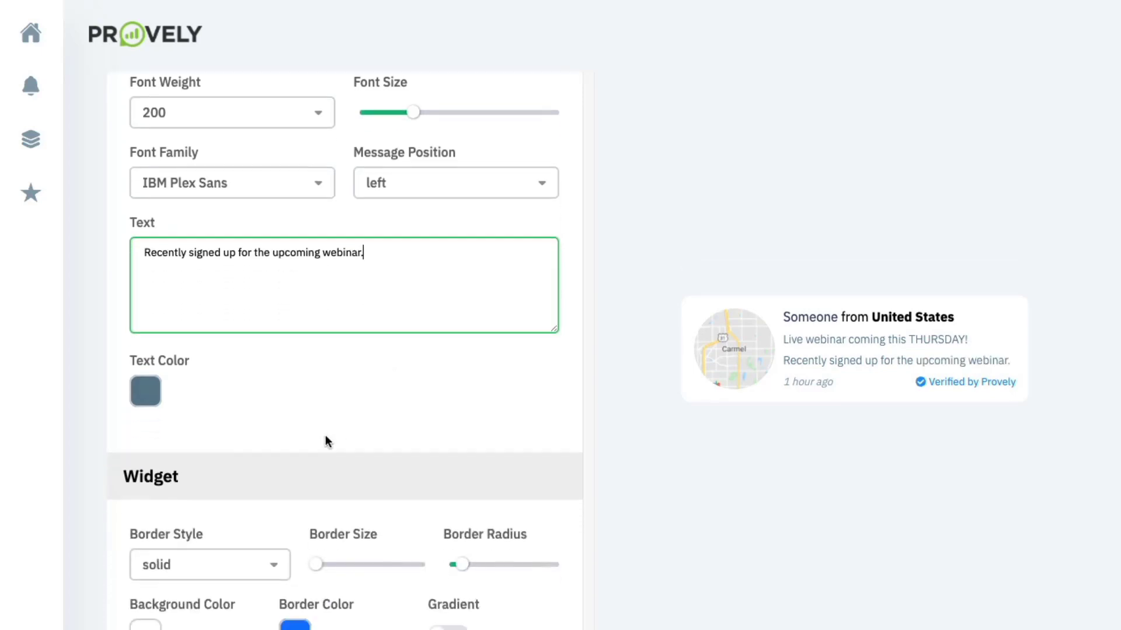
- Make the notification's message text deep purple
{"action": "left_click", "coordinate": [124, 379]}
{"action": "left_click", "coordinate": [145, 382]}
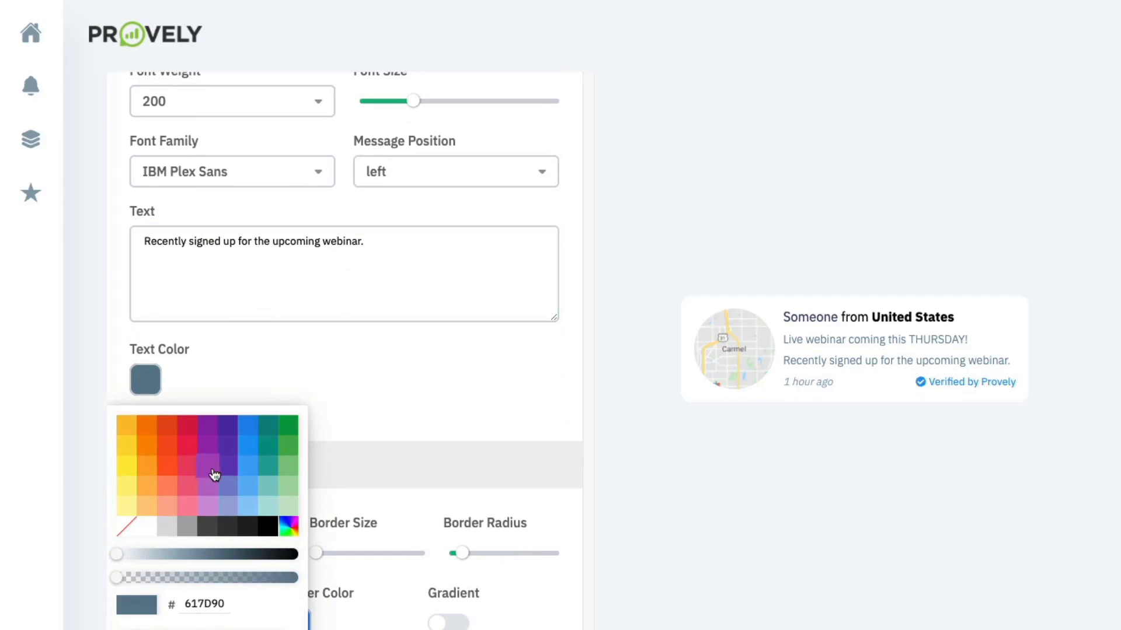
{"action": "left_click", "coordinate": [228, 433]}
{"action": "left_click", "coordinate": [293, 362]}
- Keep a solid border style and give the notification a thin border width
{"action": "scroll", "coordinate": [293, 361], "scroll_direction": "down", "scroll_amount": 4}
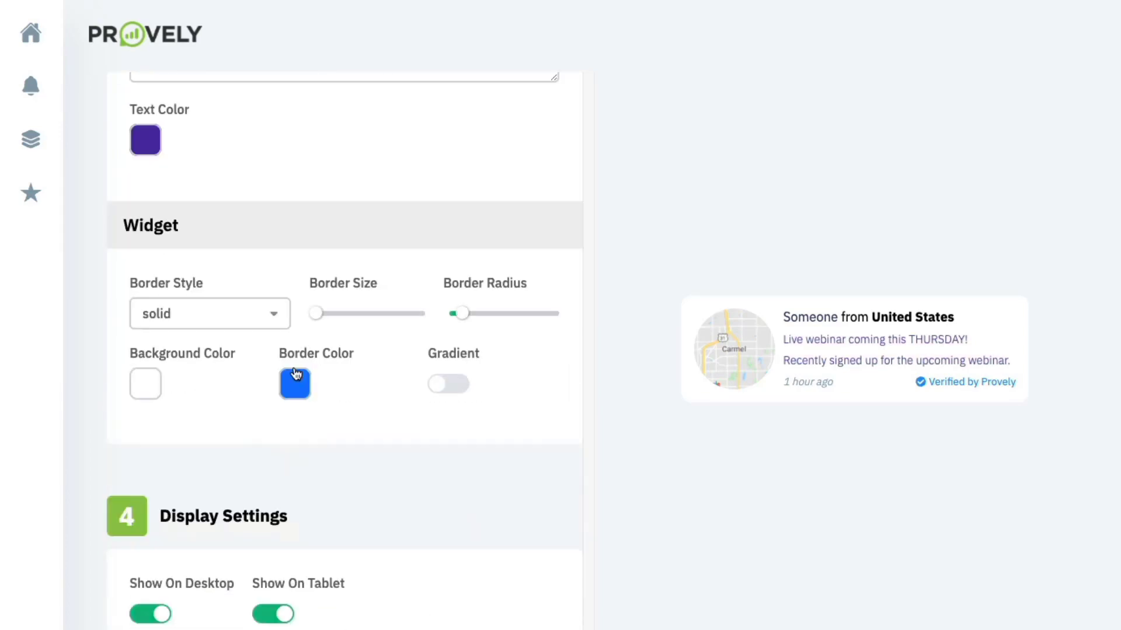
{"action": "left_click", "coordinate": [247, 327]}
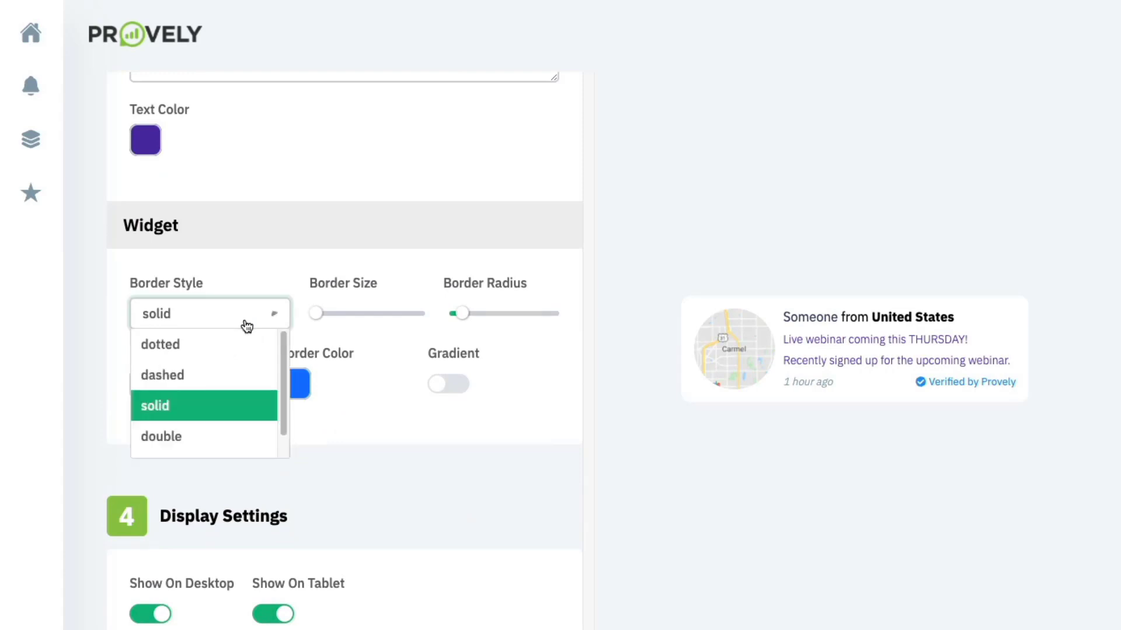
{"action": "left_click", "coordinate": [318, 316]}
{"action": "left_click", "coordinate": [319, 316]}
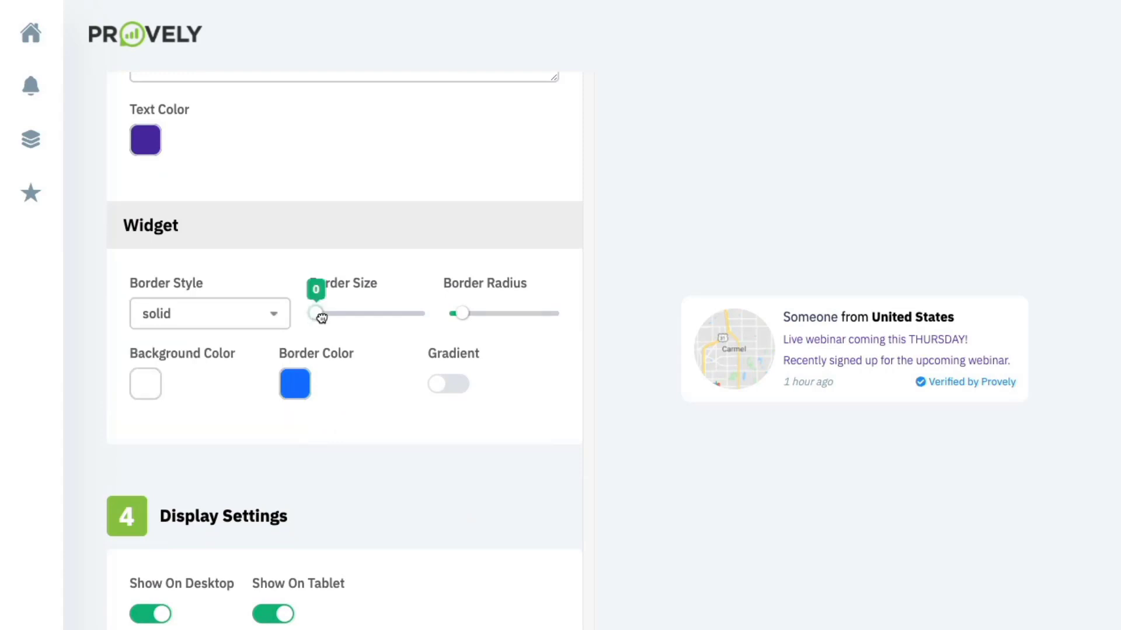
{"action": "left_click_drag", "start_coordinate": [322, 316], "coordinate": [333, 314]}
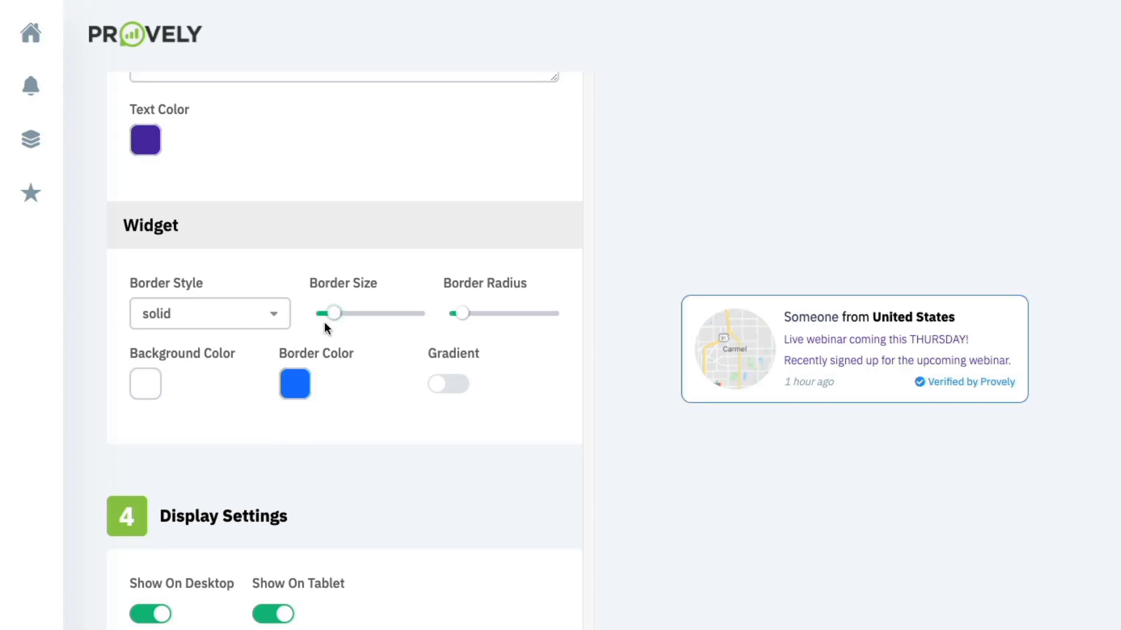
- Set the border colour to orange #EEA016 and bring the border radius back to zero
{"action": "left_click", "coordinate": [294, 383]}
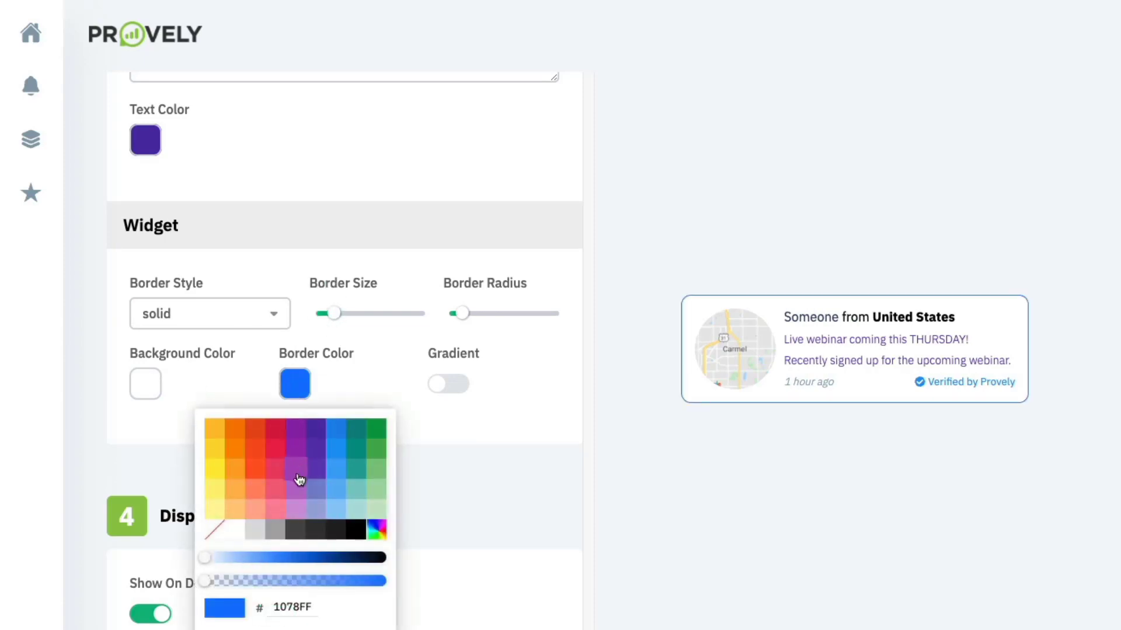
{"action": "left_click", "coordinate": [324, 629]}
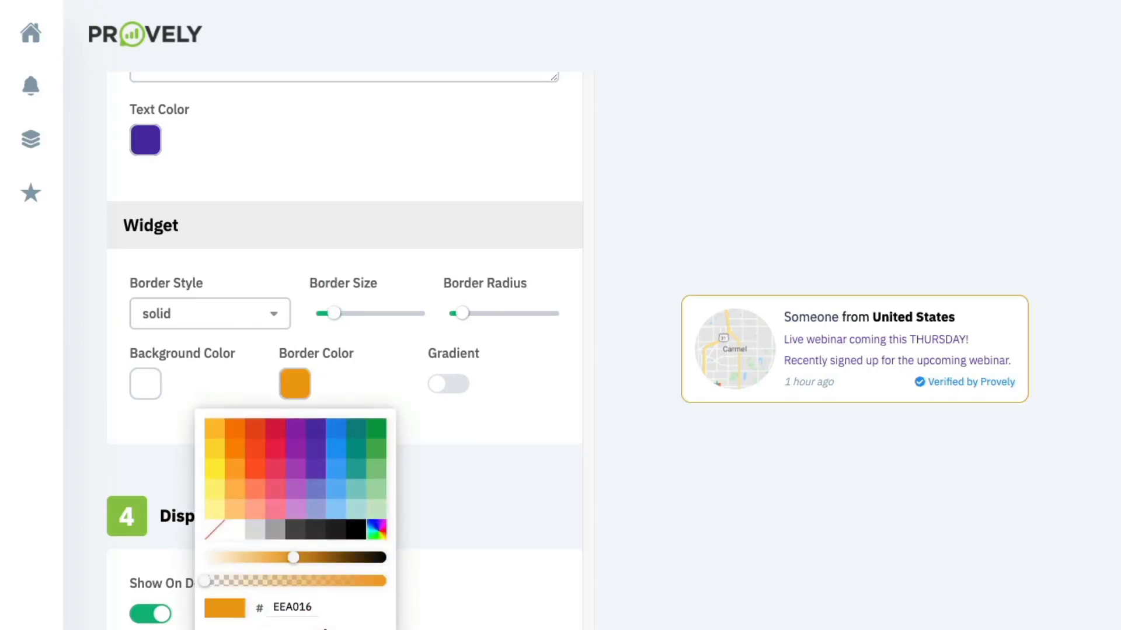
{"action": "left_click", "coordinate": [369, 349]}
{"action": "mouse_move", "coordinate": [461, 313]}
{"action": "left_mouse_down"}
{"action": "mouse_move", "coordinate": [523, 313]}
{"action": "mouse_move", "coordinate": [455, 314]}
{"action": "left_mouse_up"}
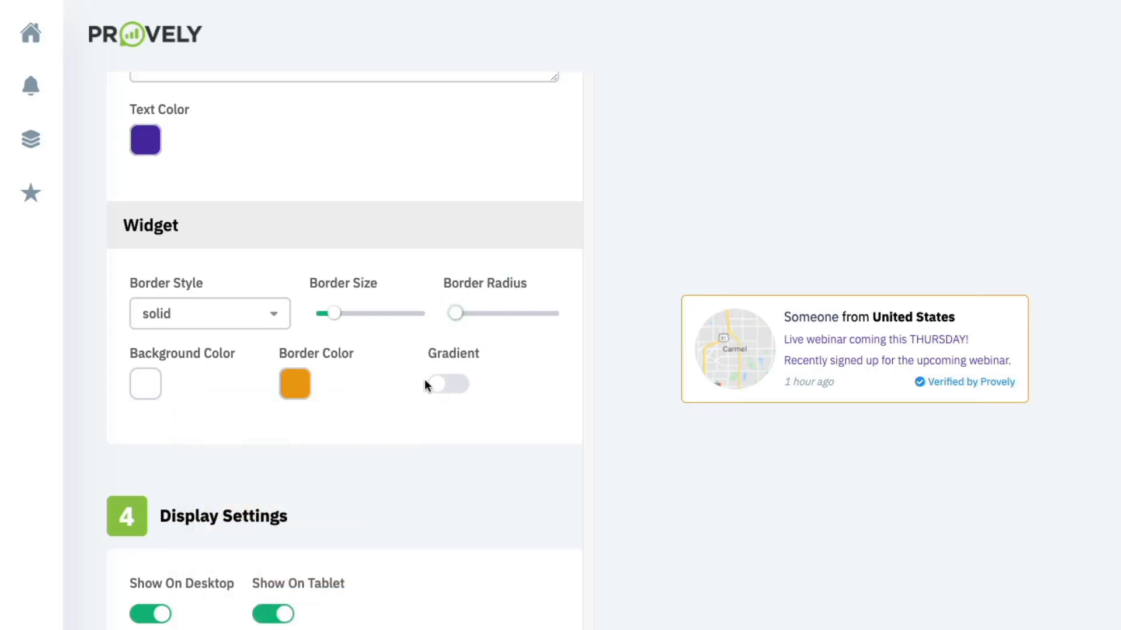
{"action": "scroll", "coordinate": [204, 397], "scroll_direction": "down", "scroll_amount": 1}
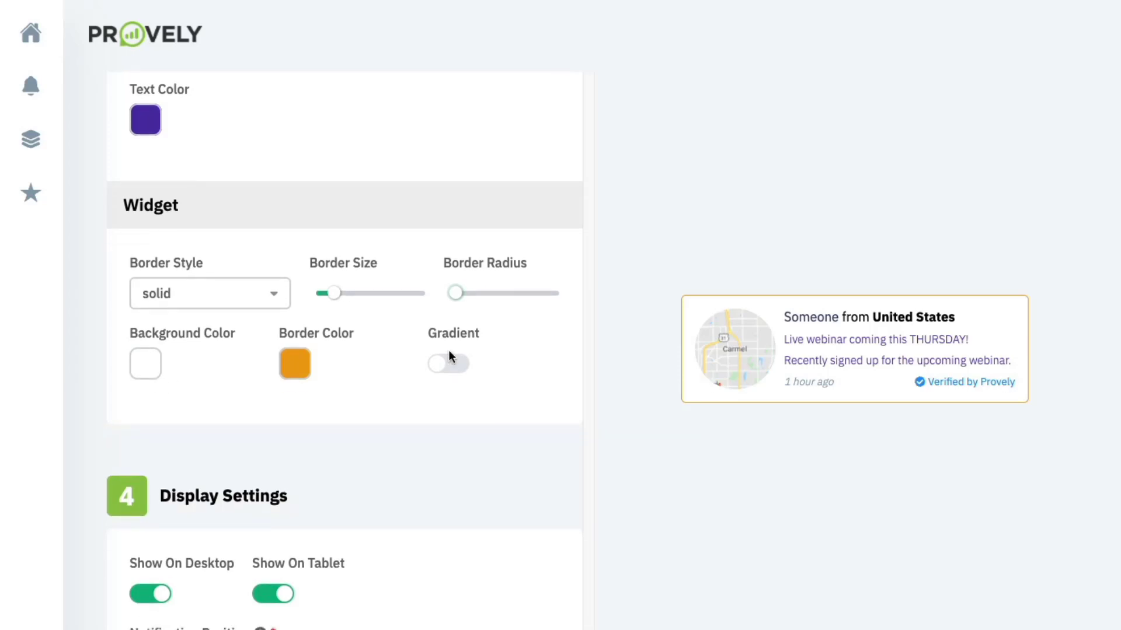
{"action": "scroll", "coordinate": [449, 348], "scroll_direction": "down", "scroll_amount": 4}
{"action": "scroll", "coordinate": [426, 358], "scroll_direction": "down", "scroll_amount": 1}
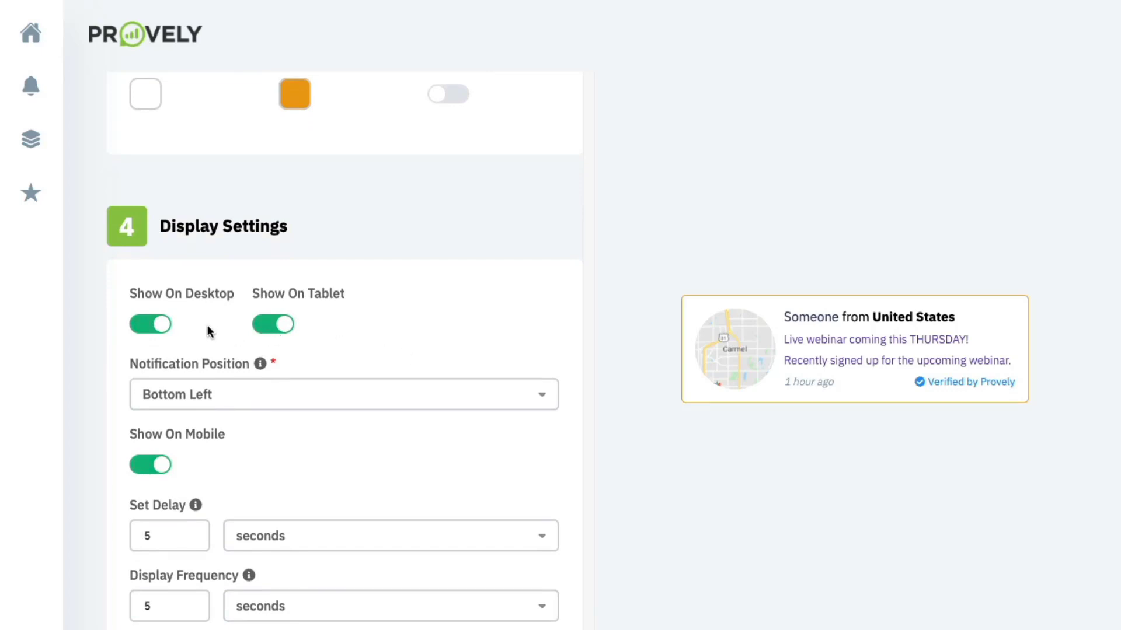
{"action": "scroll", "coordinate": [208, 324], "scroll_direction": "down", "scroll_amount": 1}
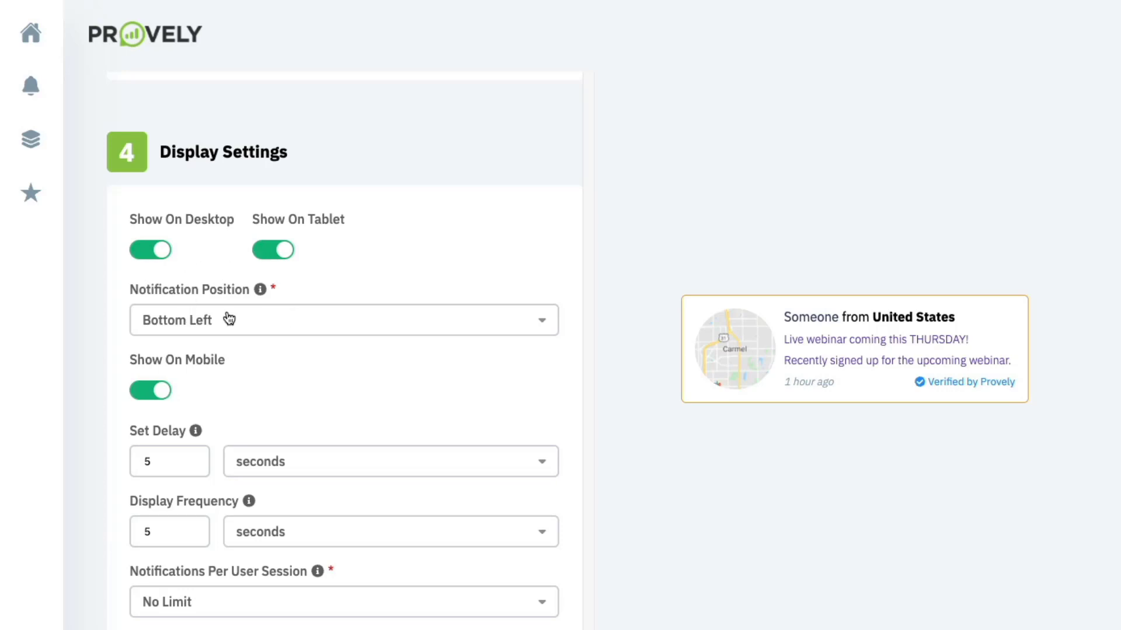
{"action": "left_click", "coordinate": [261, 323]}
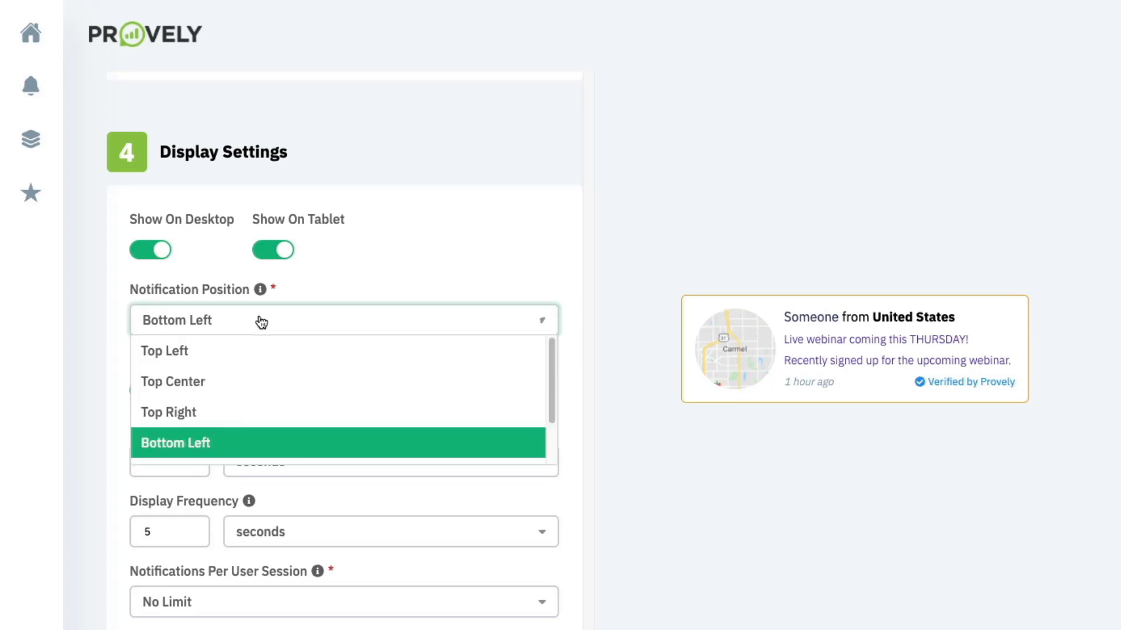
{"action": "left_click", "coordinate": [388, 268]}
{"action": "scroll", "coordinate": [339, 330], "scroll_direction": "down", "scroll_amount": 3}
{"action": "left_click", "coordinate": [188, 250]}
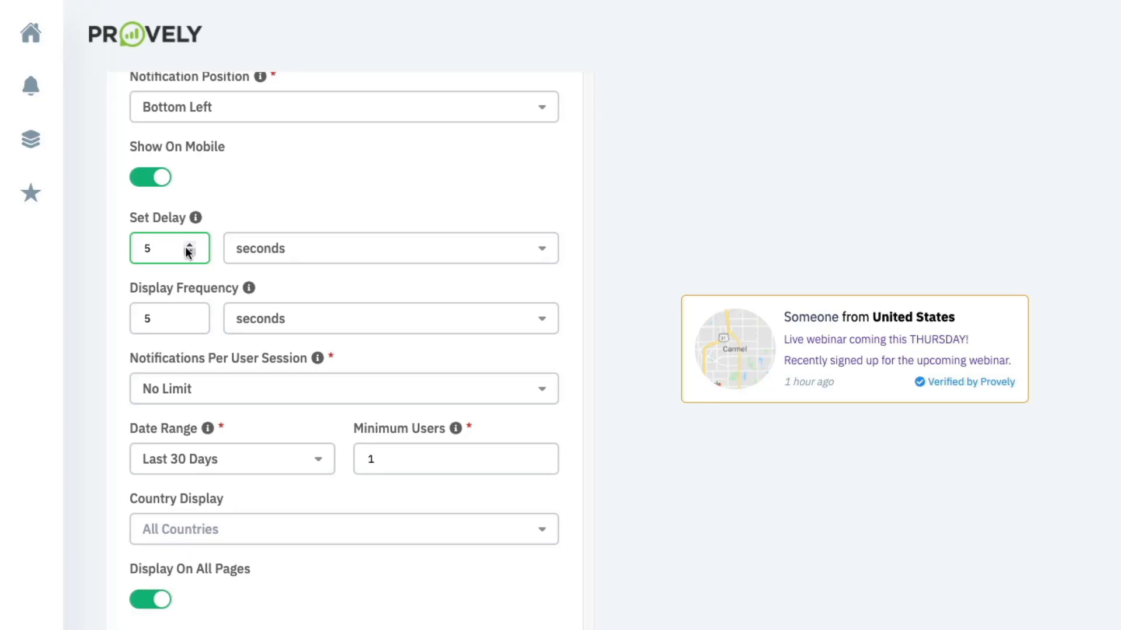
{"action": "scroll", "coordinate": [188, 251], "scroll_direction": "down", "scroll_amount": 1}
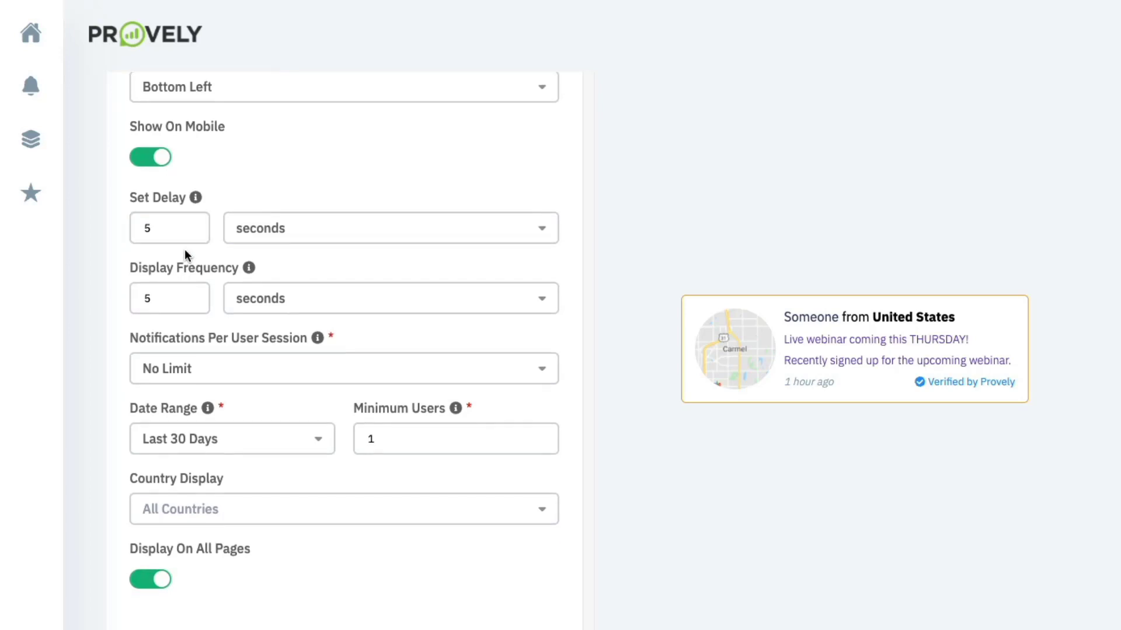
{"action": "scroll", "coordinate": [184, 254], "scroll_direction": "down", "scroll_amount": 4}
{"action": "scroll", "coordinate": [218, 188], "scroll_direction": "up", "scroll_amount": 1}
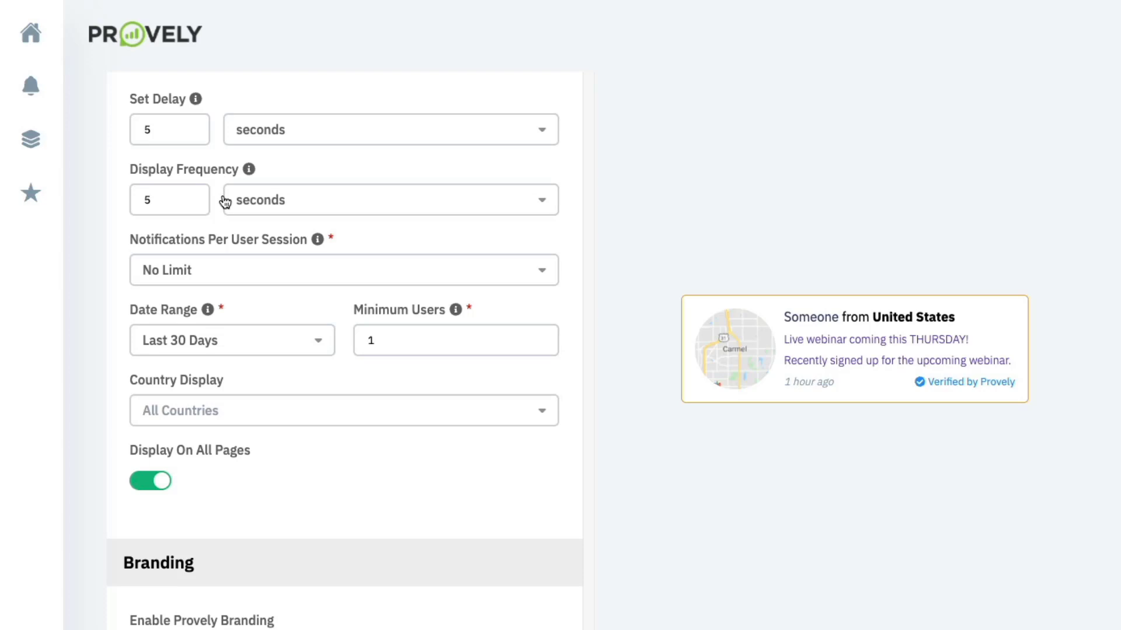
{"action": "scroll", "coordinate": [221, 215], "scroll_direction": "down", "scroll_amount": 3}
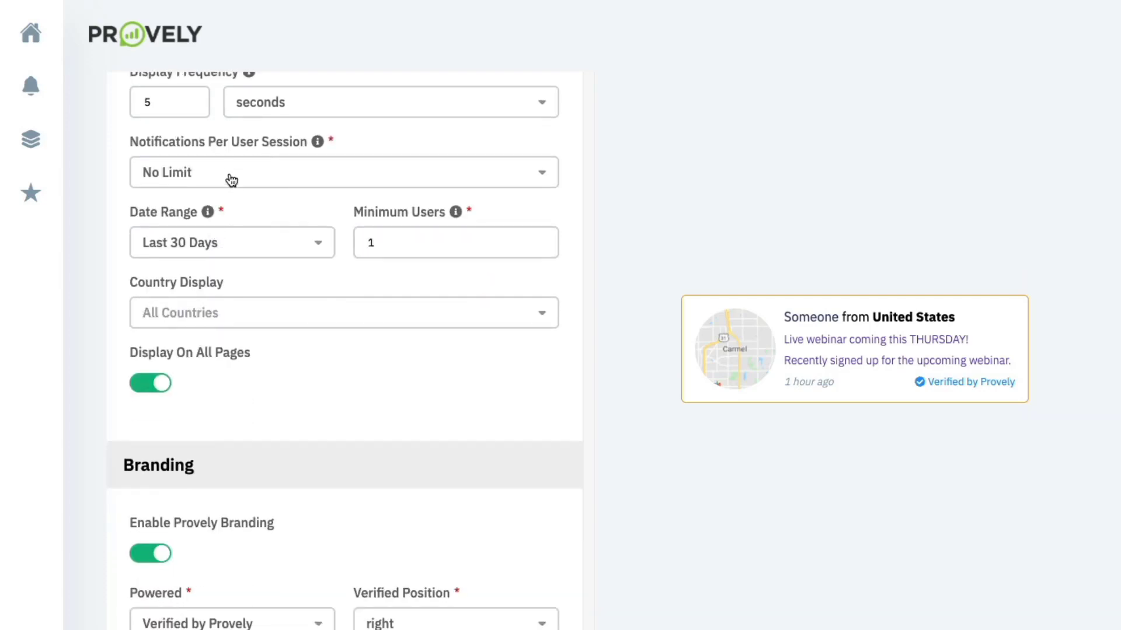
{"action": "left_click", "coordinate": [266, 169]}
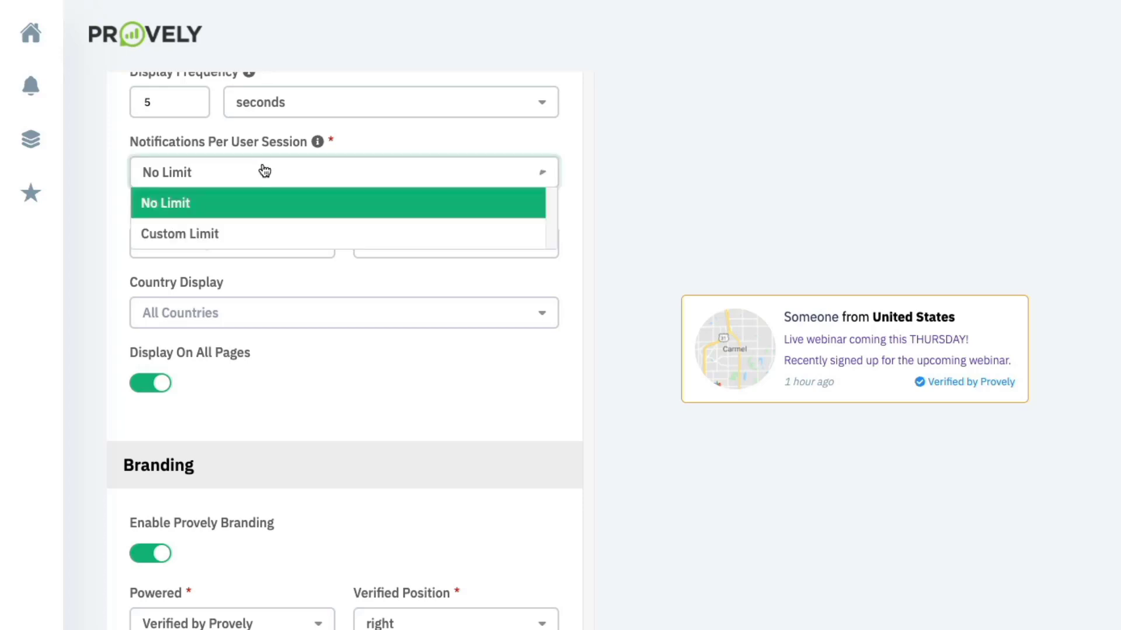
{"action": "left_click", "coordinate": [325, 160]}
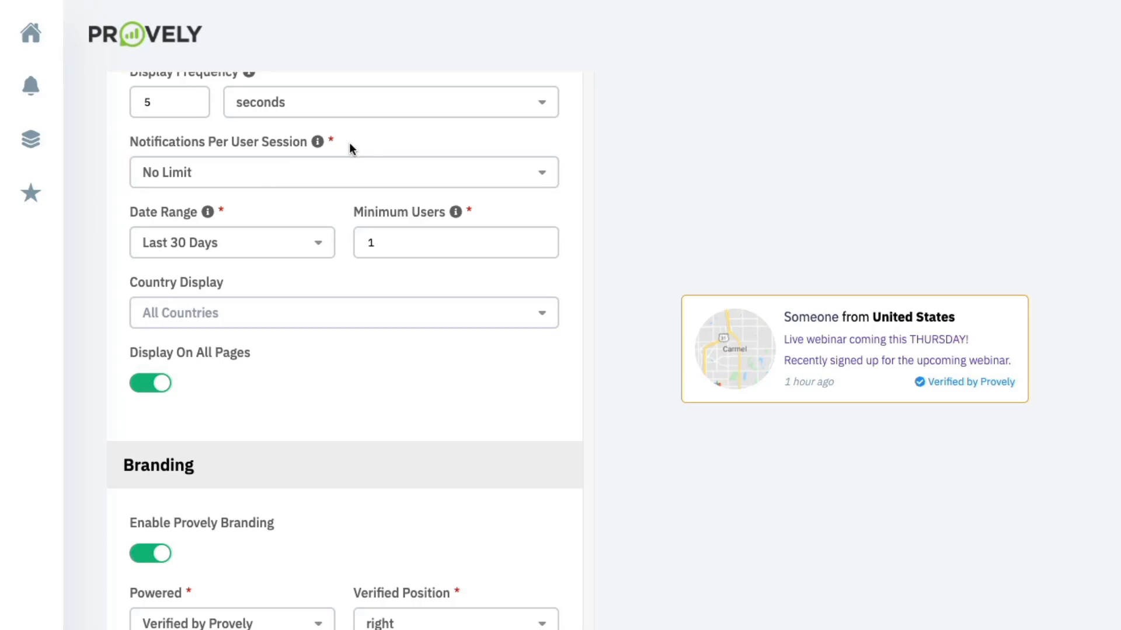
{"action": "scroll", "coordinate": [278, 242], "scroll_direction": "down", "scroll_amount": 1}
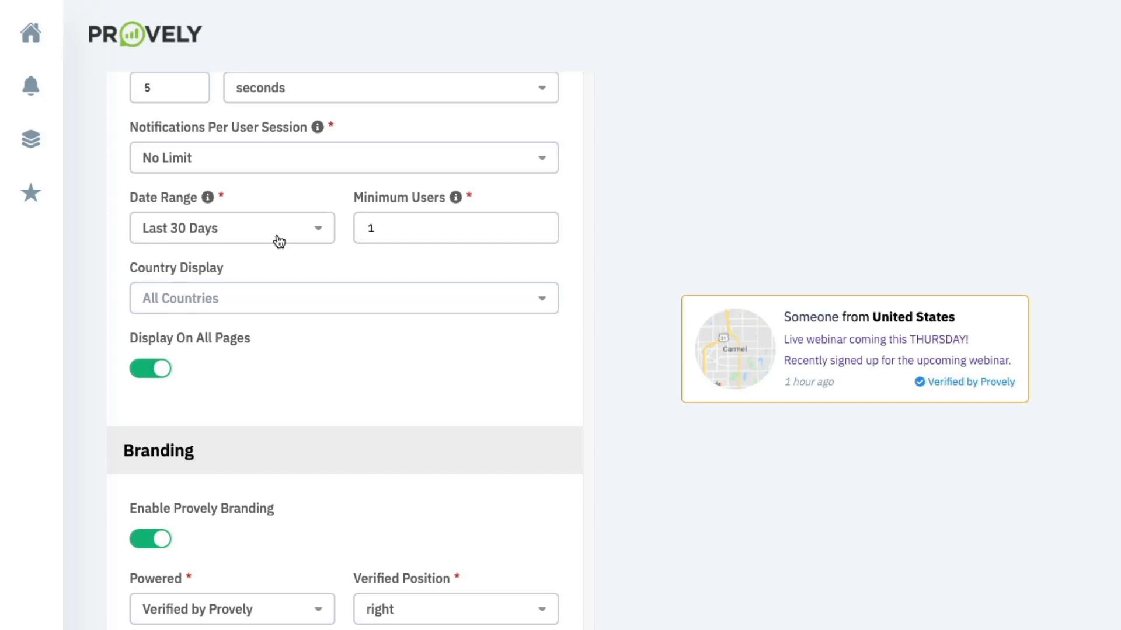
{"action": "left_click", "coordinate": [278, 241]}
{"action": "left_click", "coordinate": [298, 190]}
{"action": "left_click", "coordinate": [370, 220]}
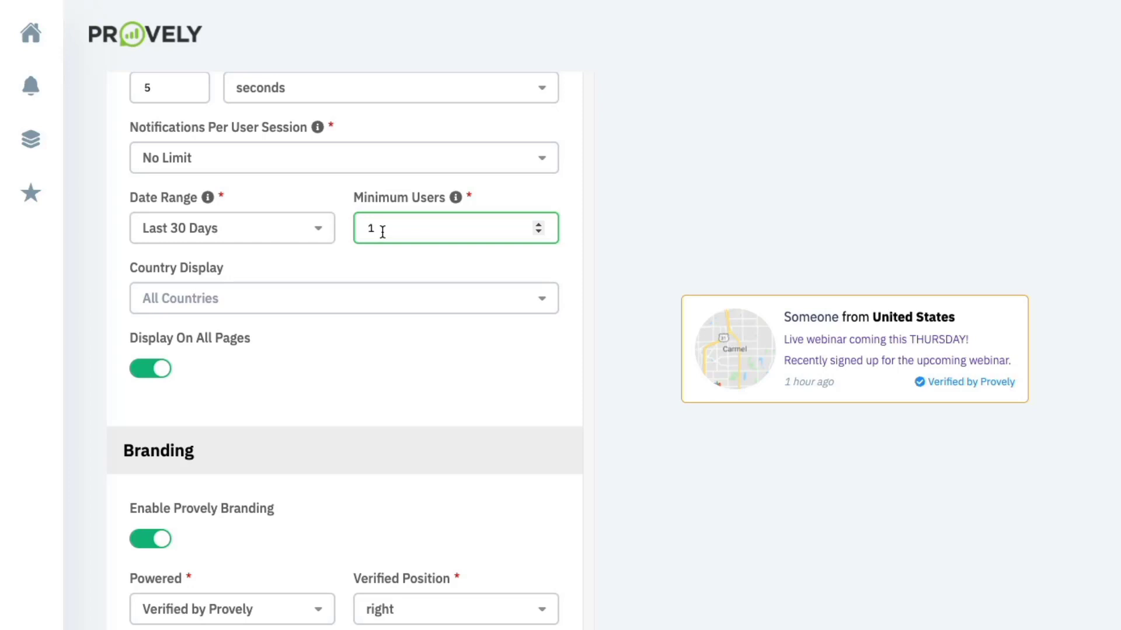
{"action": "left_click", "coordinate": [316, 267]}
{"action": "scroll", "coordinate": [315, 267], "scroll_direction": "down", "scroll_amount": 1}
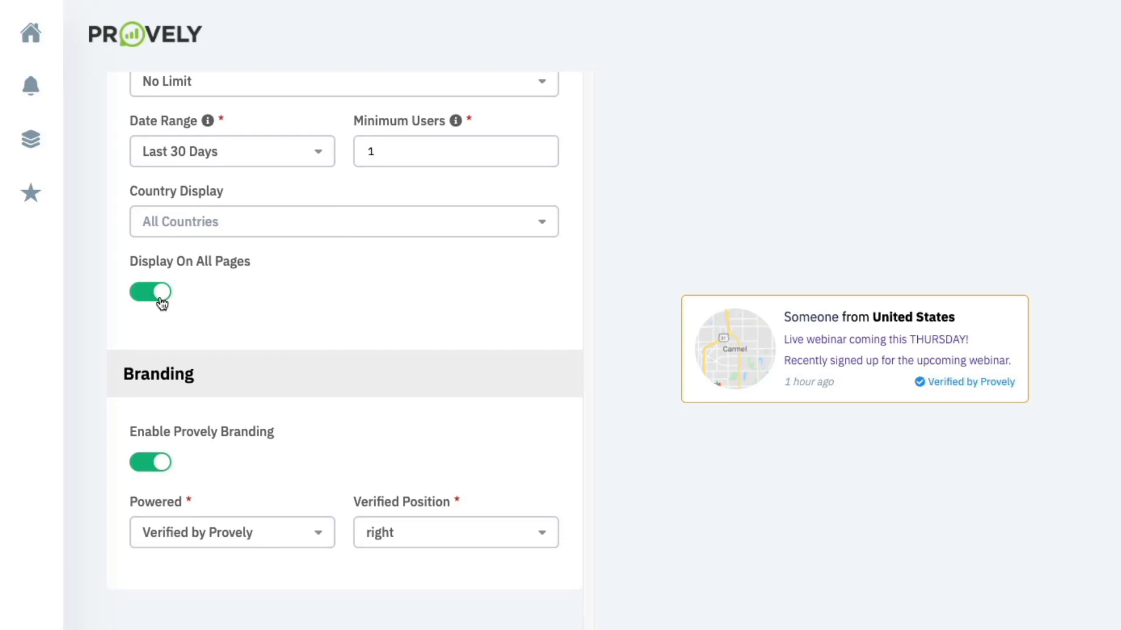
{"action": "scroll", "coordinate": [162, 302], "scroll_direction": "down", "scroll_amount": 3}
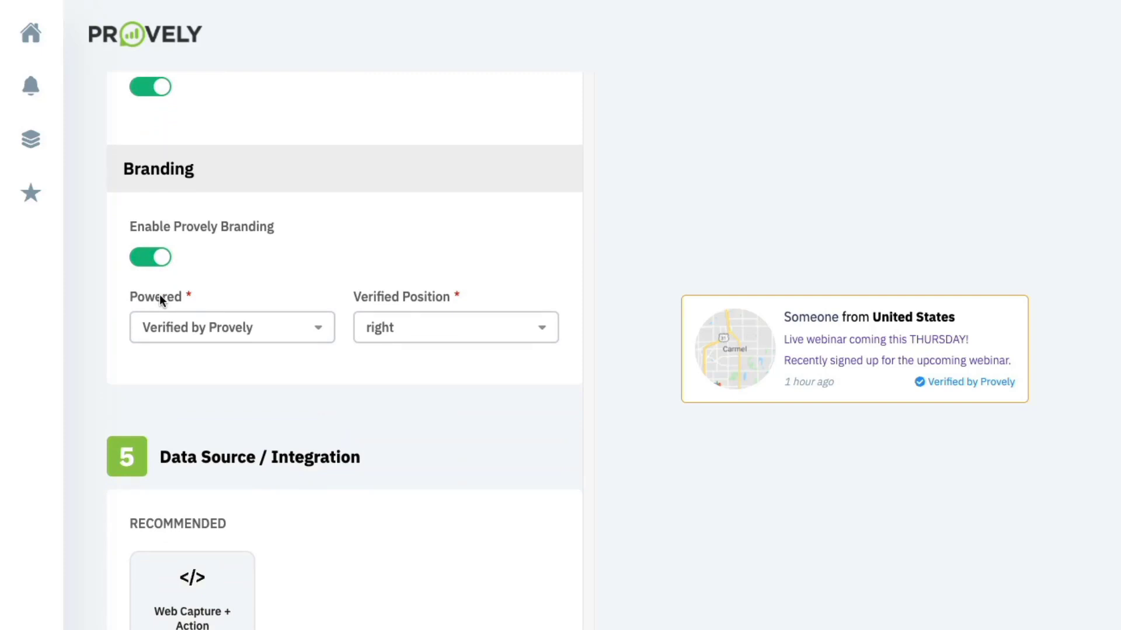
{"action": "left_click", "coordinate": [206, 338]}
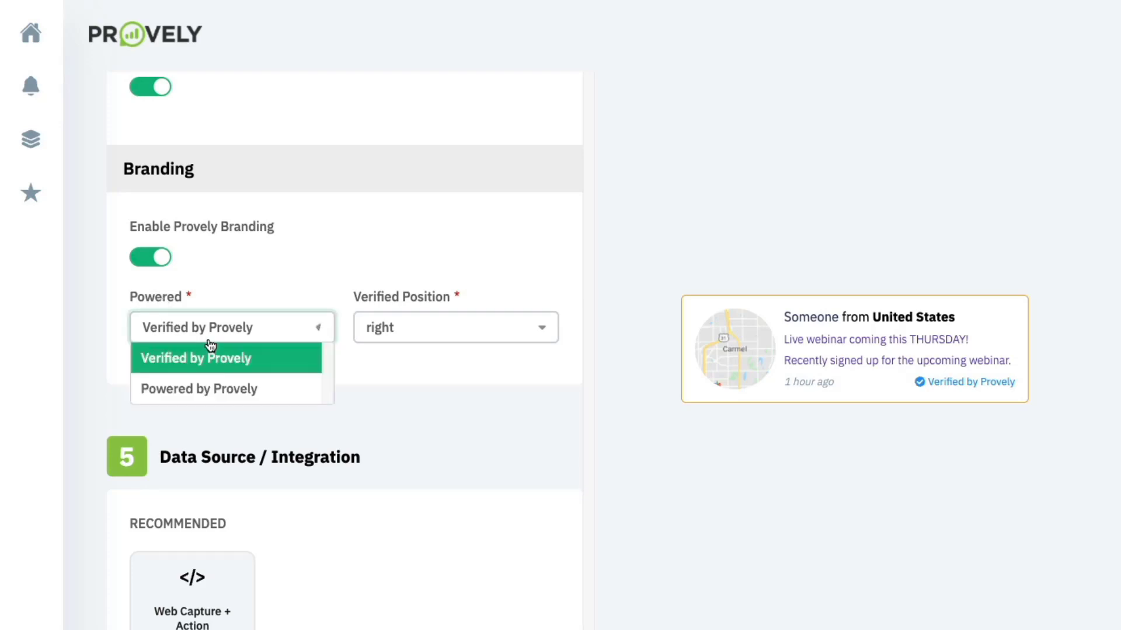
{"action": "left_click", "coordinate": [262, 284]}
- Choose Web Capture + Action as the data source to reveal the Embed Tracking Script box
{"action": "scroll", "coordinate": [261, 283], "scroll_direction": "down", "scroll_amount": 3}
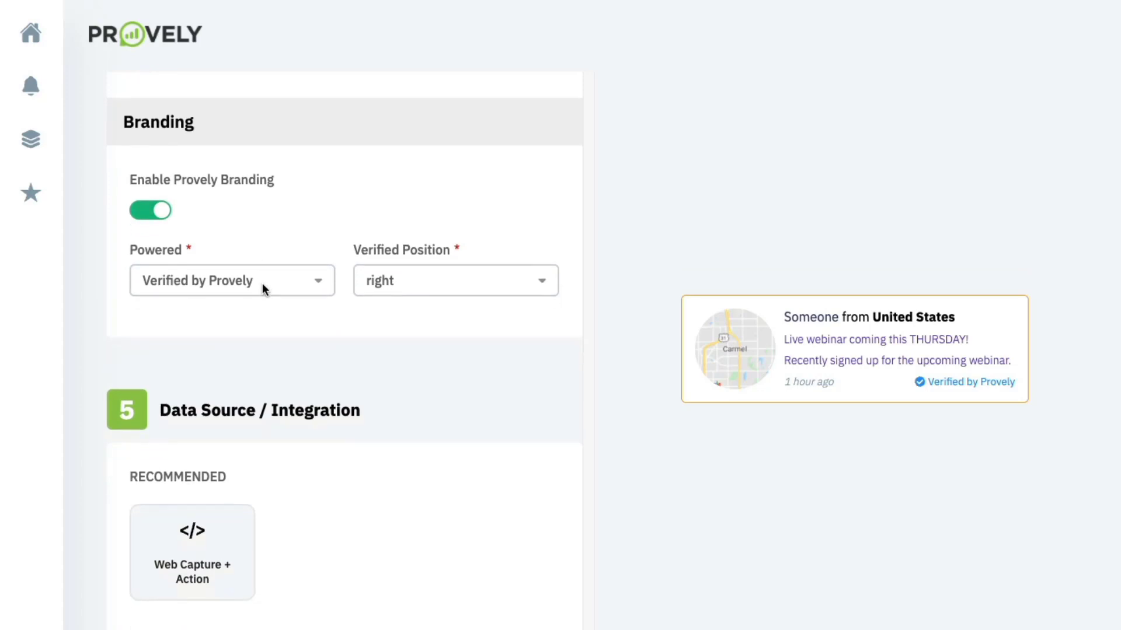
{"action": "scroll", "coordinate": [262, 282], "scroll_direction": "down", "scroll_amount": 1}
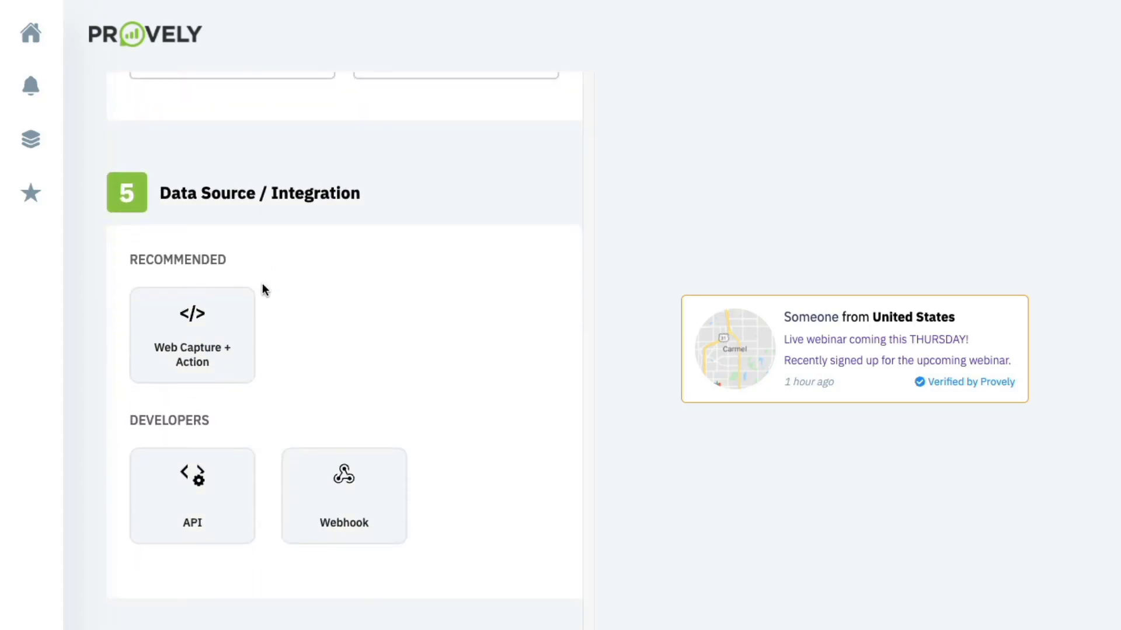
{"action": "left_click", "coordinate": [241, 324]}
{"action": "scroll", "coordinate": [242, 323], "scroll_direction": "down", "scroll_amount": 2}
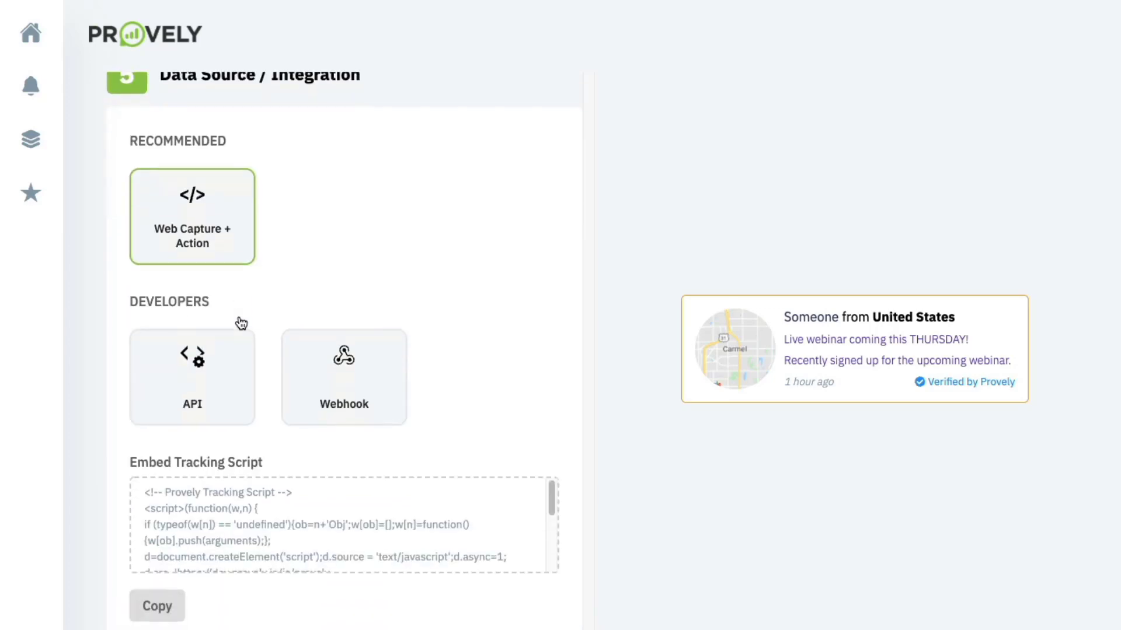
{"action": "scroll", "coordinate": [245, 362], "scroll_direction": "down", "scroll_amount": 1}
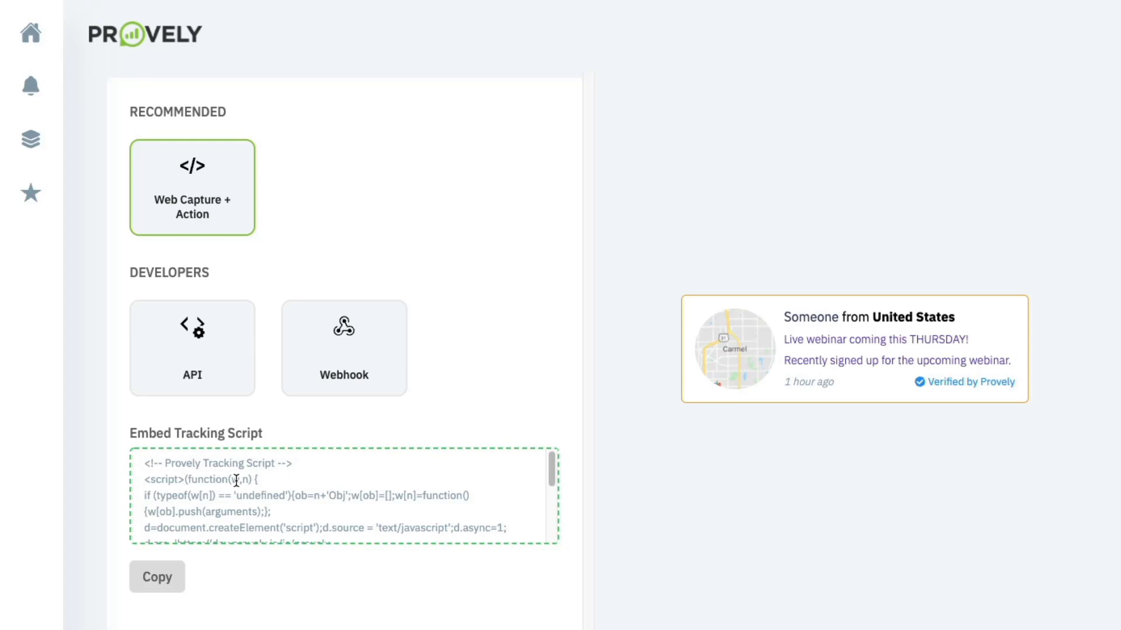
- Compare the API and Webhook data sources, then go back to Web Capture + Action
{"action": "left_click", "coordinate": [193, 375]}
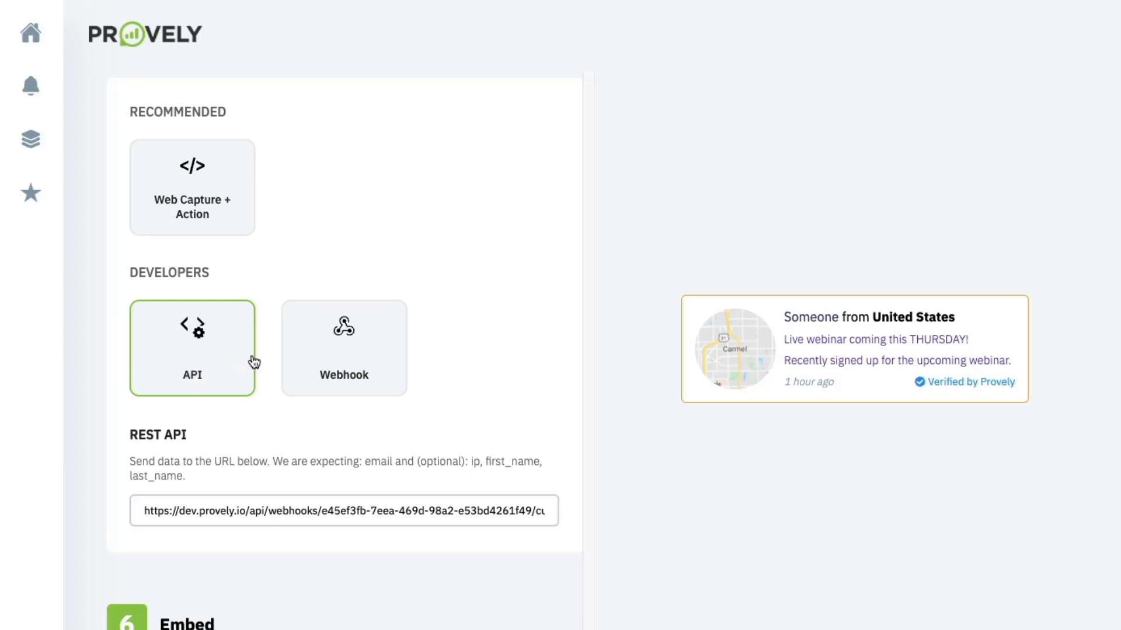
{"action": "left_click", "coordinate": [349, 349]}
{"action": "left_click", "coordinate": [317, 467]}
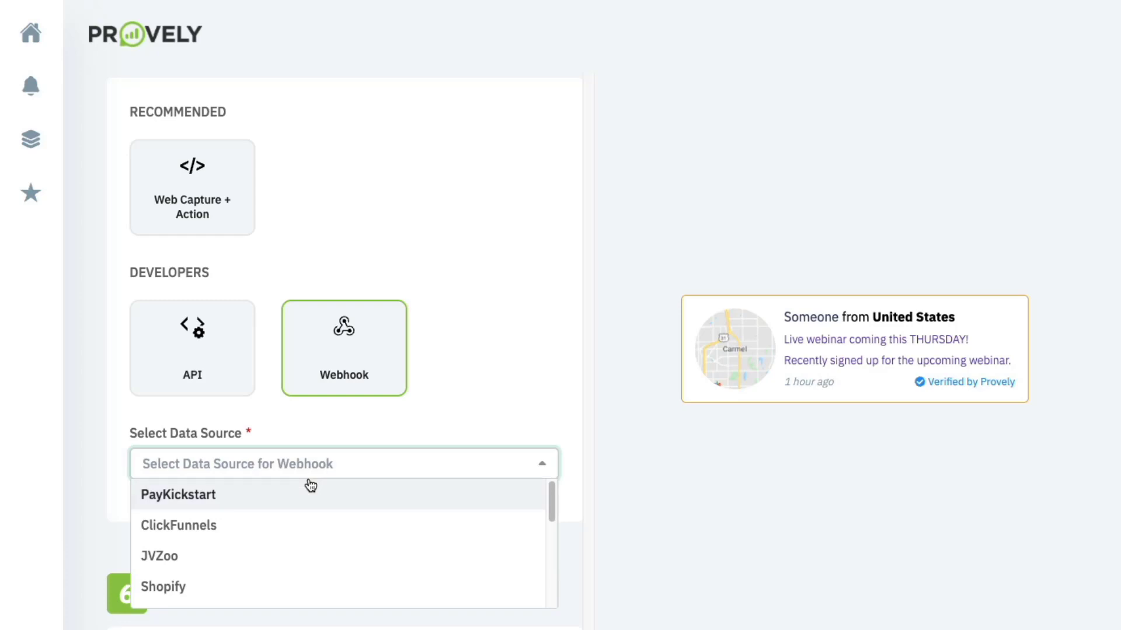
{"action": "left_click", "coordinate": [356, 412]}
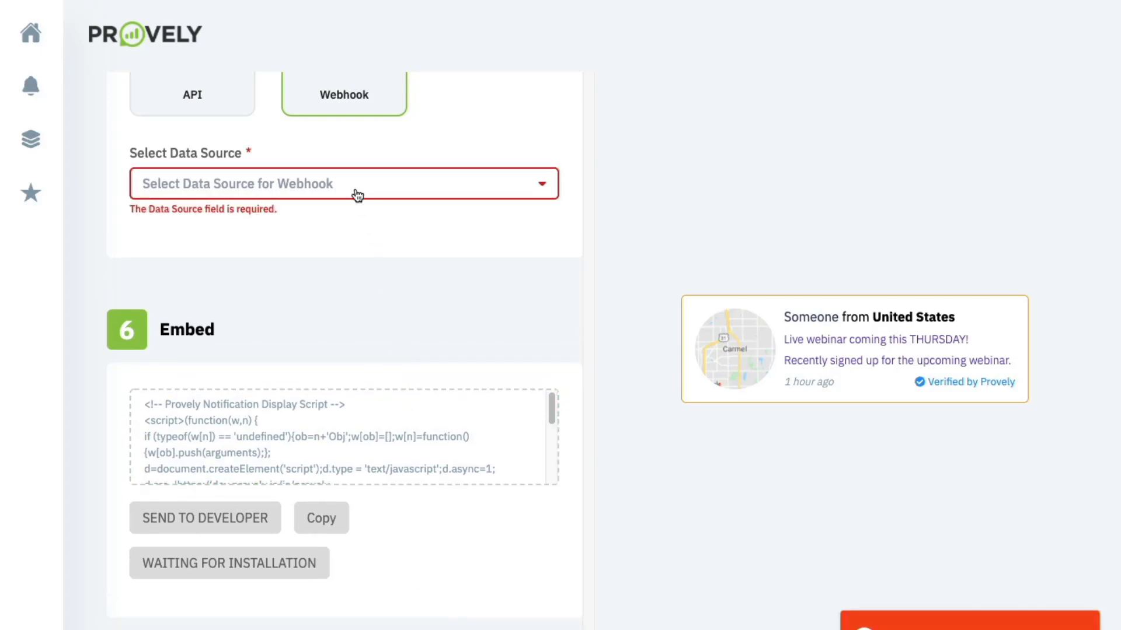
{"action": "scroll", "coordinate": [331, 175], "scroll_direction": "up", "scroll_amount": 3}
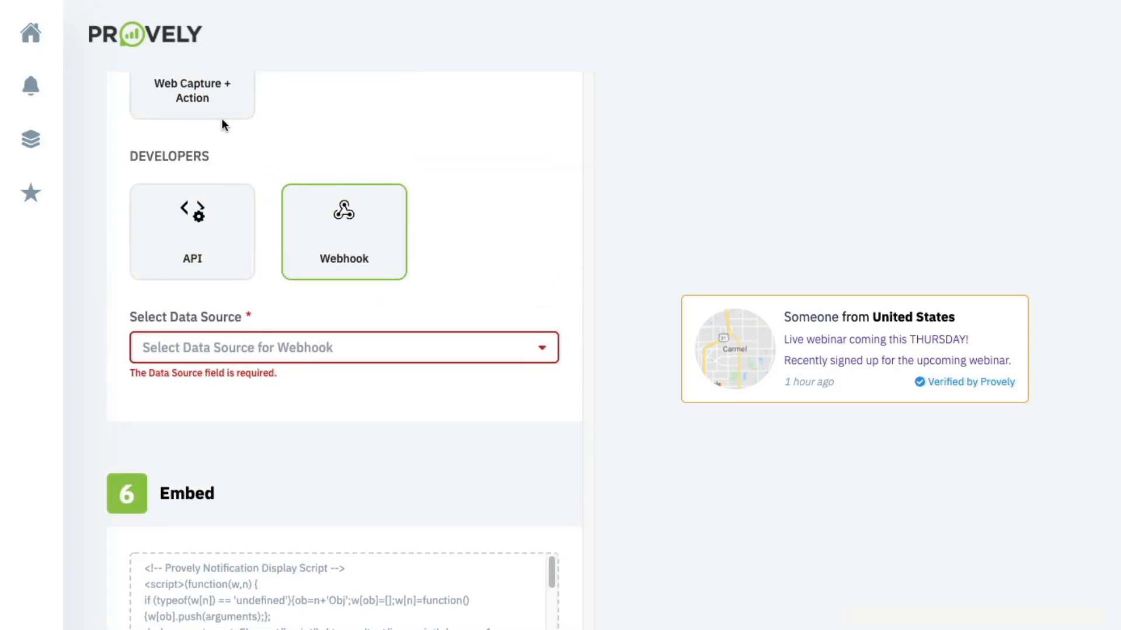
{"action": "left_click", "coordinate": [222, 116]}
{"action": "scroll", "coordinate": [268, 395], "scroll_direction": "down", "scroll_amount": 5}
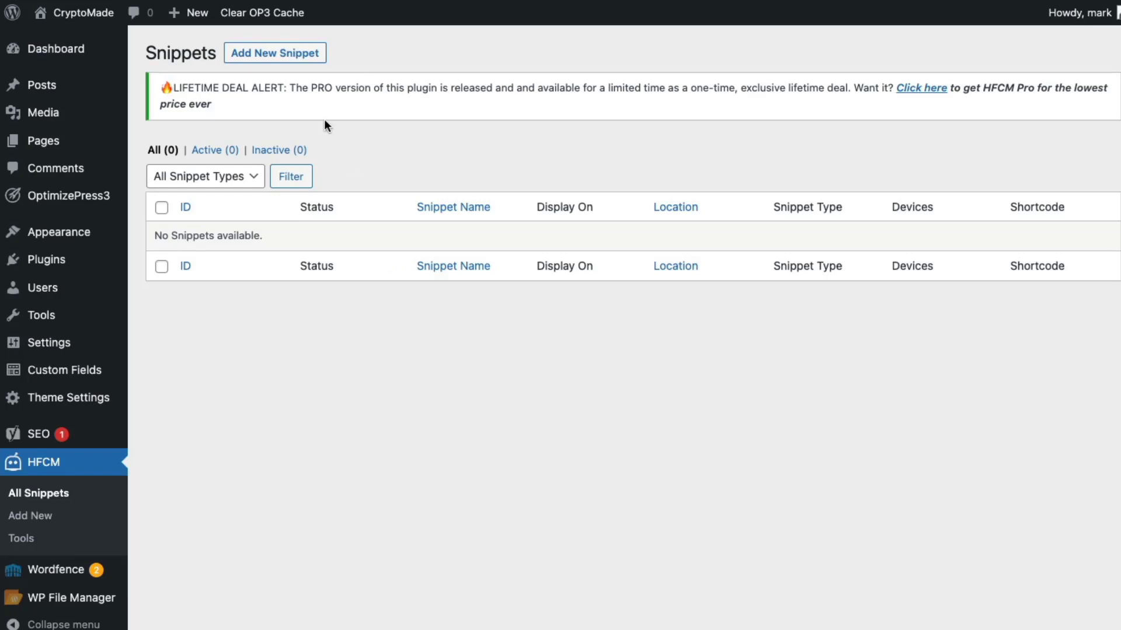
- Create a new Javascript snippet named 'Webinar Reg Provely'
{"action": "left_click", "coordinate": [300, 58]}
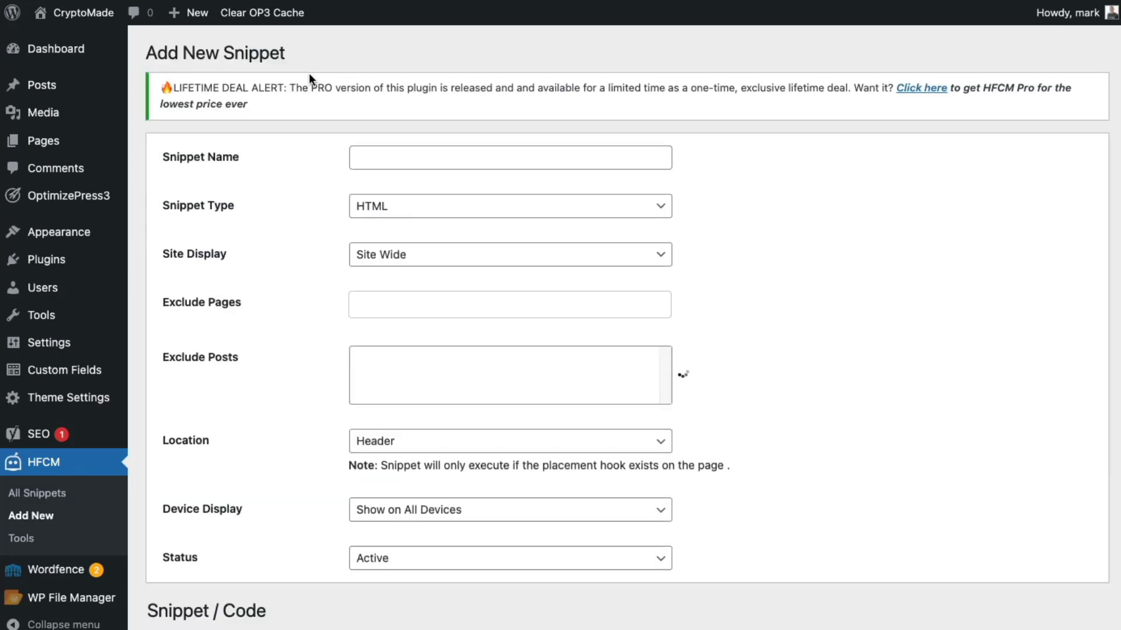
{"action": "left_click", "coordinate": [409, 160]}
{"action": "type", "text": "Webinar Re"}
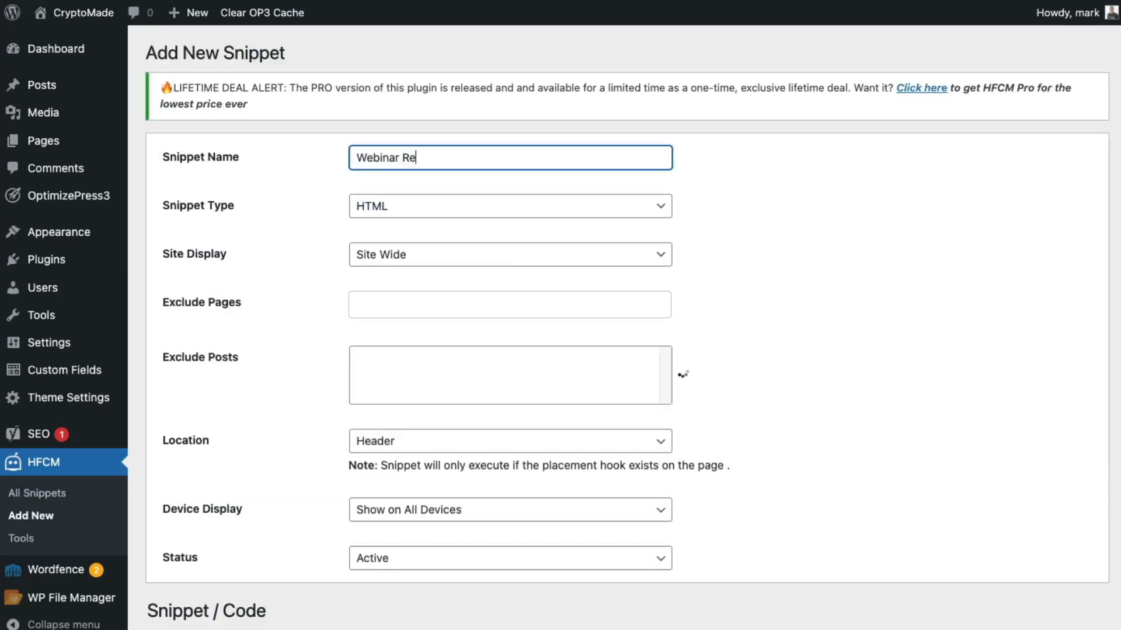
{"action": "type", "text": "g Provely"}
{"action": "left_click", "coordinate": [476, 206]}
{"action": "left_click", "coordinate": [457, 248]}
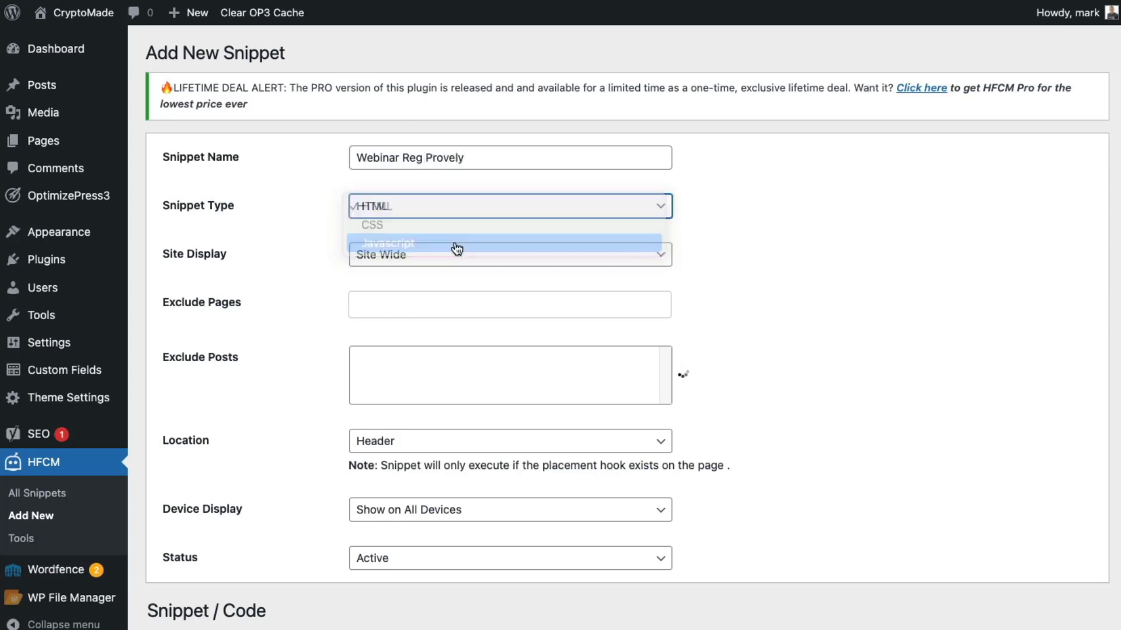
- Set the snippet's Site Display to Specific Pages with the Home page
{"action": "left_click", "coordinate": [405, 262]}
{"action": "left_click", "coordinate": [408, 291]}
{"action": "left_click", "coordinate": [410, 304]}
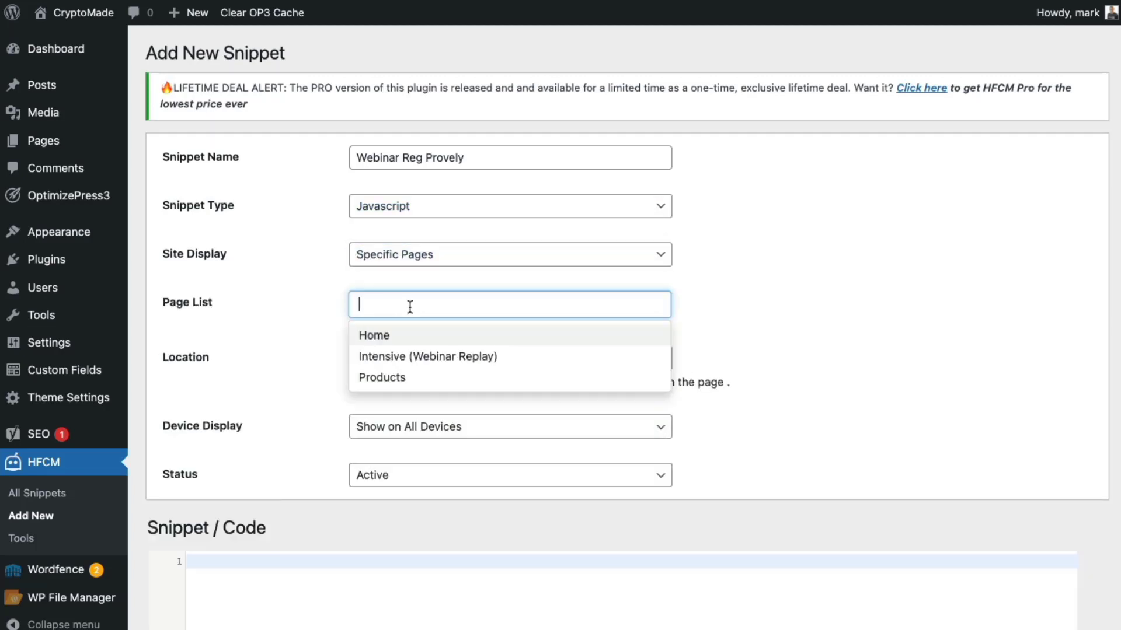
{"action": "left_click", "coordinate": [408, 335]}
- Paste the Provely tracking script into the code box and copy the notification display script
{"action": "left_click", "coordinate": [414, 558]}
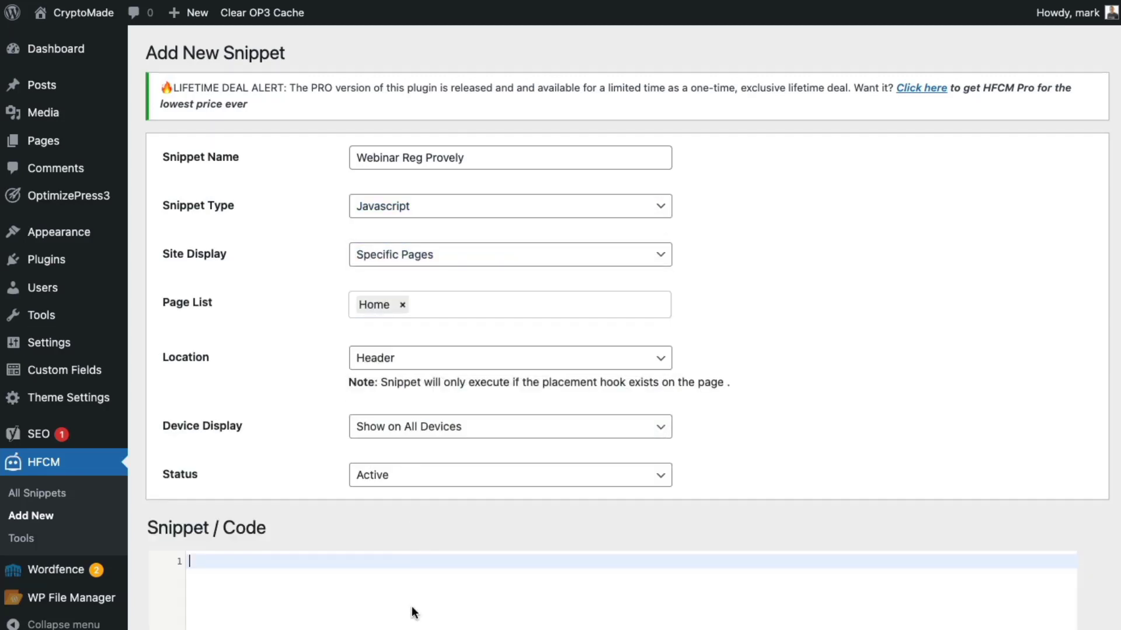
{"action": "type", "text": "<!-- Provely Tracking Script --> <script>(function(w,n) { if (typeof(w[n]) == 'undefined'){ob=n+'Obj';w[ob]=[];w[n]=function(){w[ob].push(arguments);}; d=document.createElement('script');d.source = 'text/javascript';d.async=1; d.src='https://dev.provely.io/js/provely-widget.js';x=document.getElementsByTagName('script')[0];x.parentNode.insertBefore(d,x);} })(window, 'provelys', ''); provelys('config', 'baseUrl', 'https://dev.provely.io'); provelys('track', 'uuid', 'e45ef3fb-7eea-469d-98a2-e53bd4261f49'); </script> <!-- Provely Tracking Script -->"}
{"action": "scroll", "coordinate": [411, 606], "scroll_direction": "down", "scroll_amount": 3}
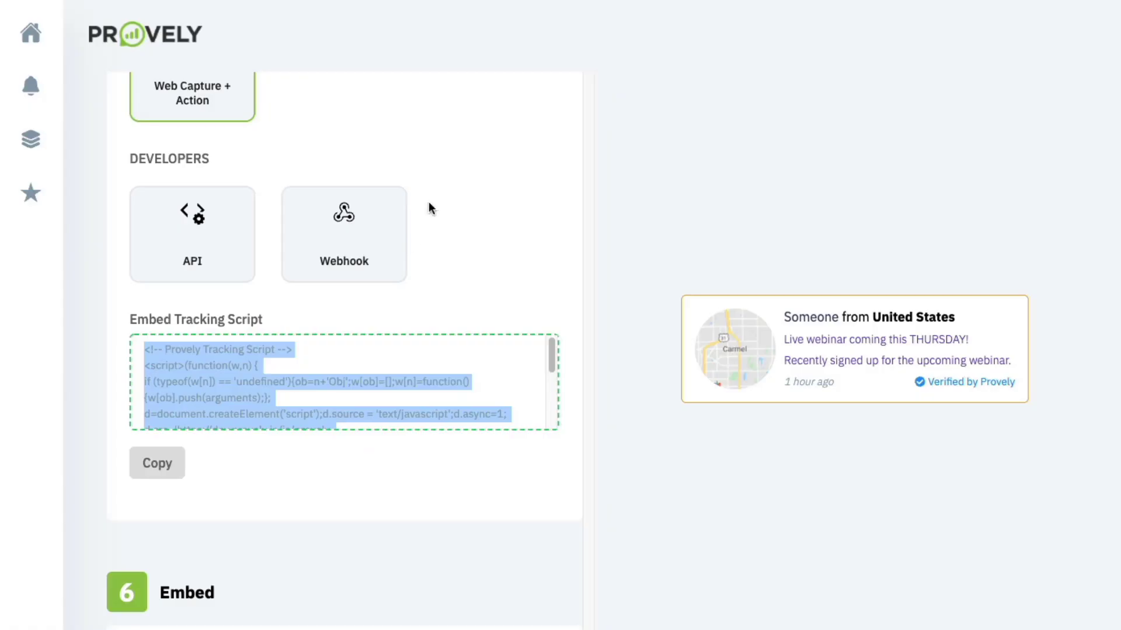
{"action": "scroll", "coordinate": [349, 394], "scroll_direction": "down", "scroll_amount": 4}
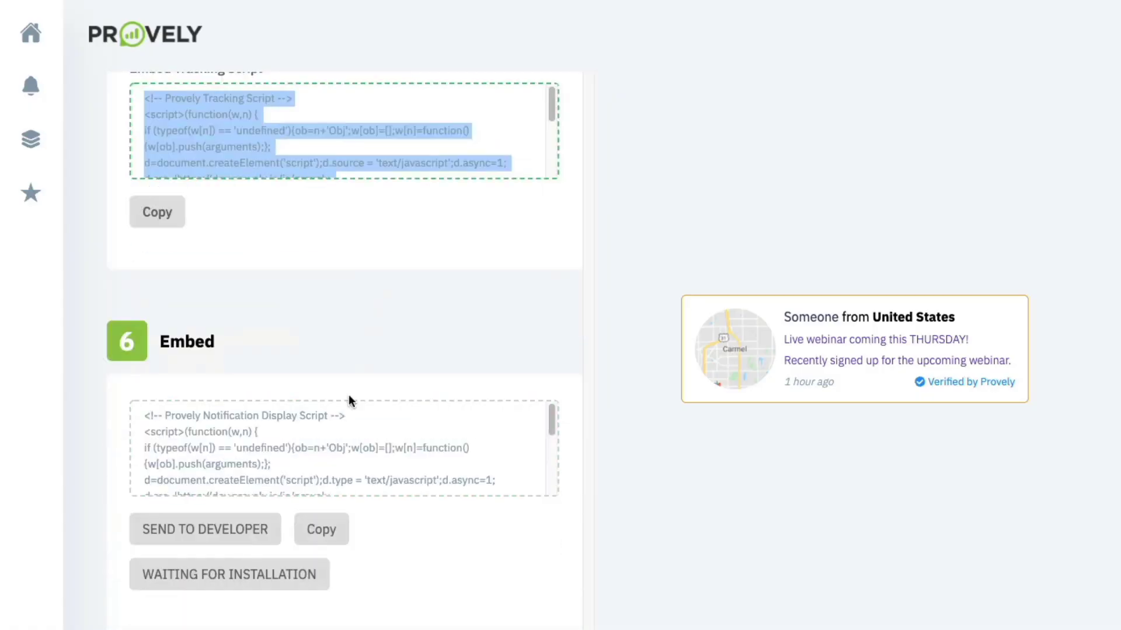
{"action": "left_click", "coordinate": [329, 527]}
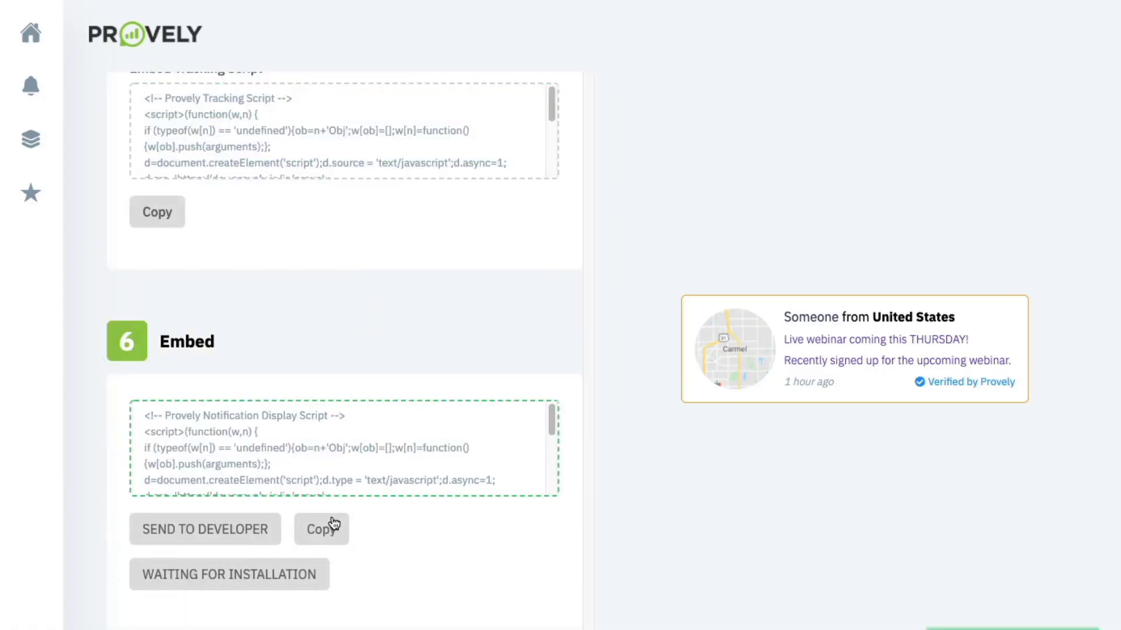
{"action": "left_click", "coordinate": [332, 453]}
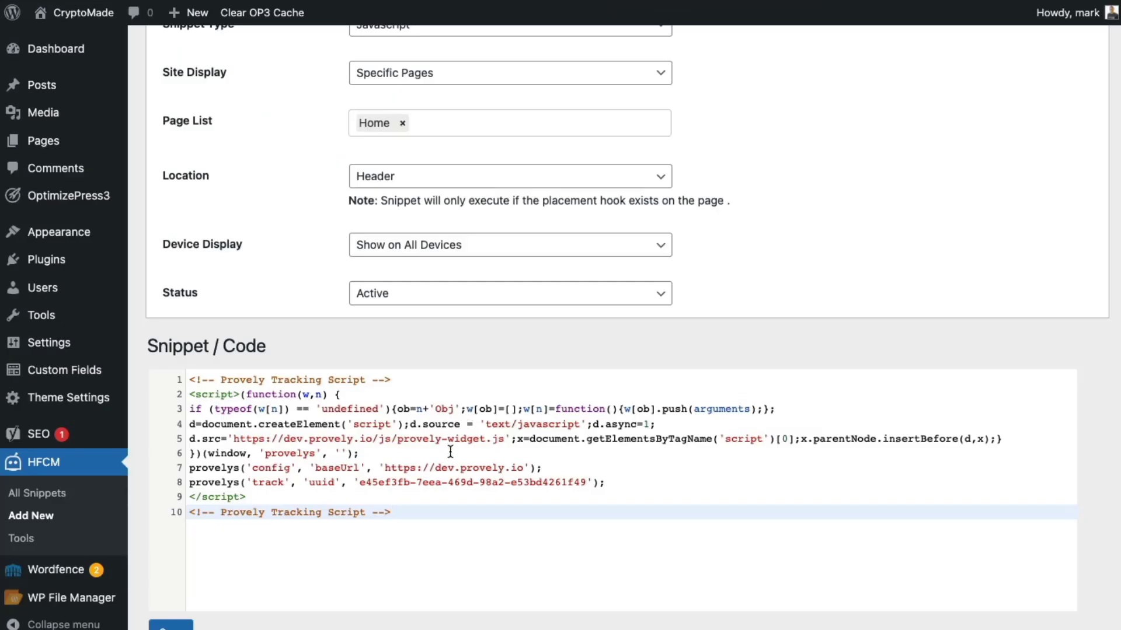
- Paste the notification display script below the tracking script and set Location to After Content
{"action": "key", "text": "super+v"}
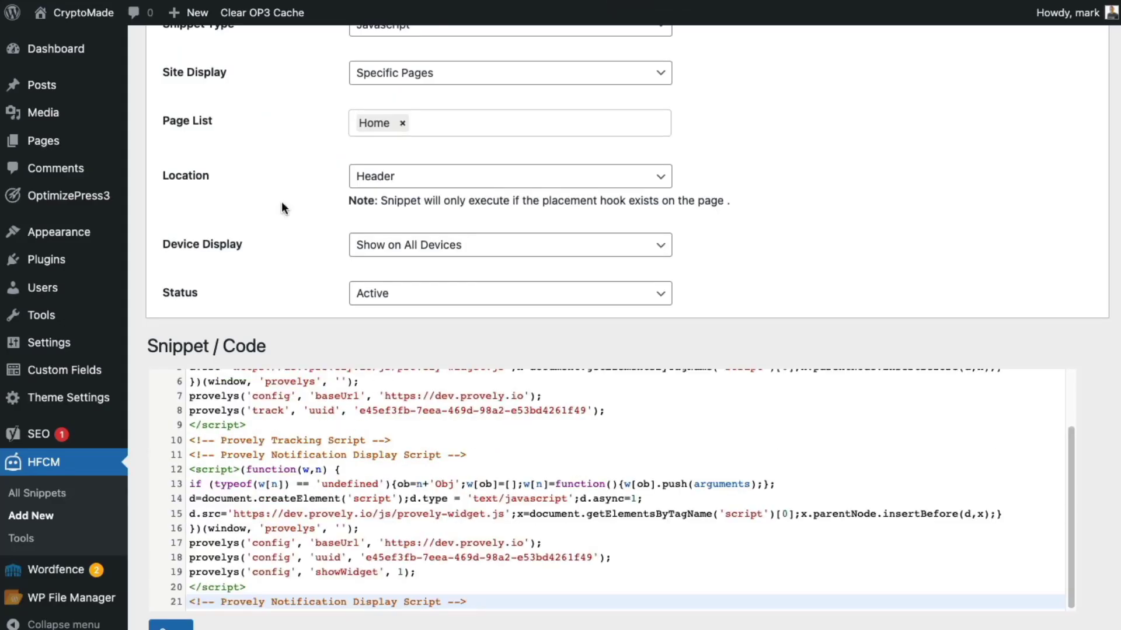
{"action": "left_click", "coordinate": [377, 177]}
{"action": "left_click", "coordinate": [387, 197]}
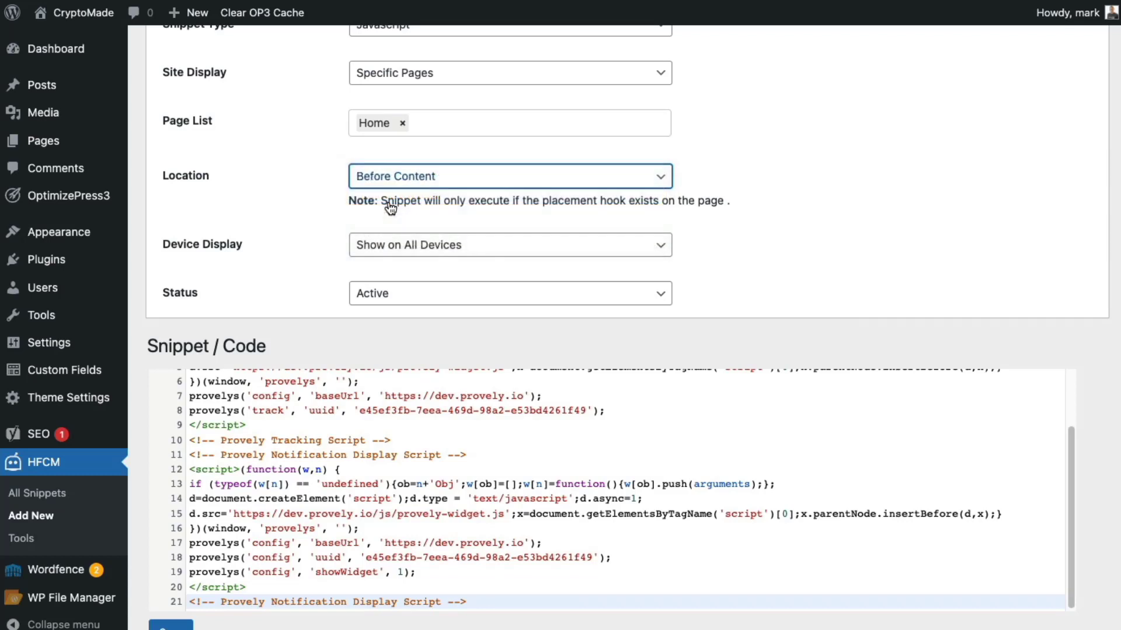
{"action": "left_click", "coordinate": [373, 178]}
{"action": "left_click", "coordinate": [395, 203]}
- Review the tracking (lines 1–10) and display (lines 11–19) scripts, then save the snippet
{"action": "scroll", "coordinate": [308, 485], "scroll_direction": "up", "scroll_amount": 3}
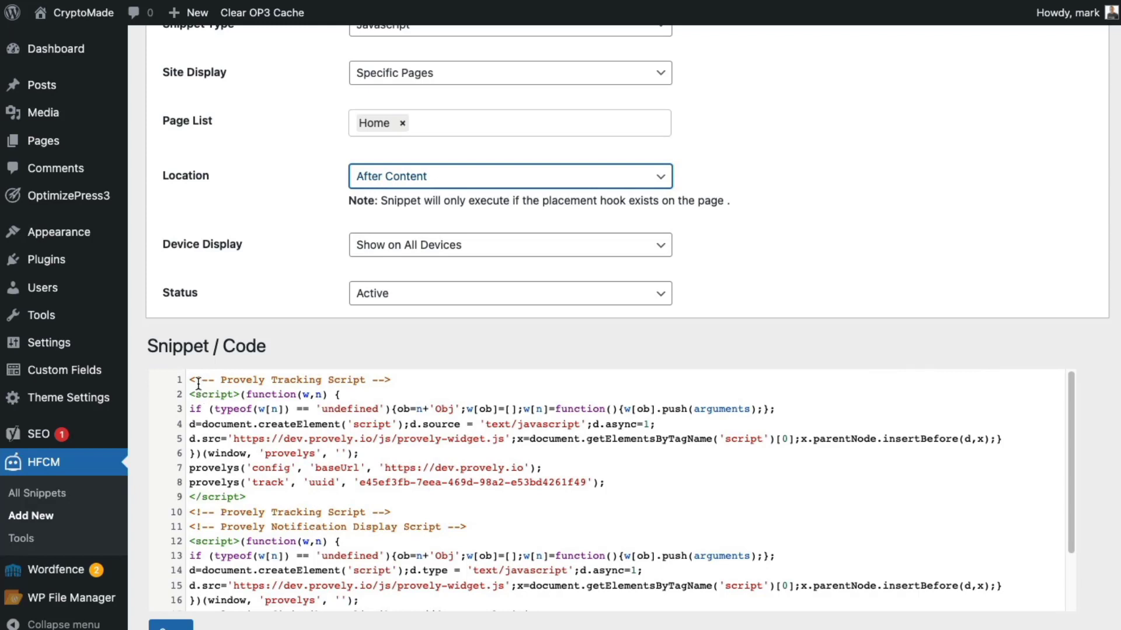
{"action": "left_click_drag", "start_coordinate": [189, 380], "coordinate": [482, 512]}
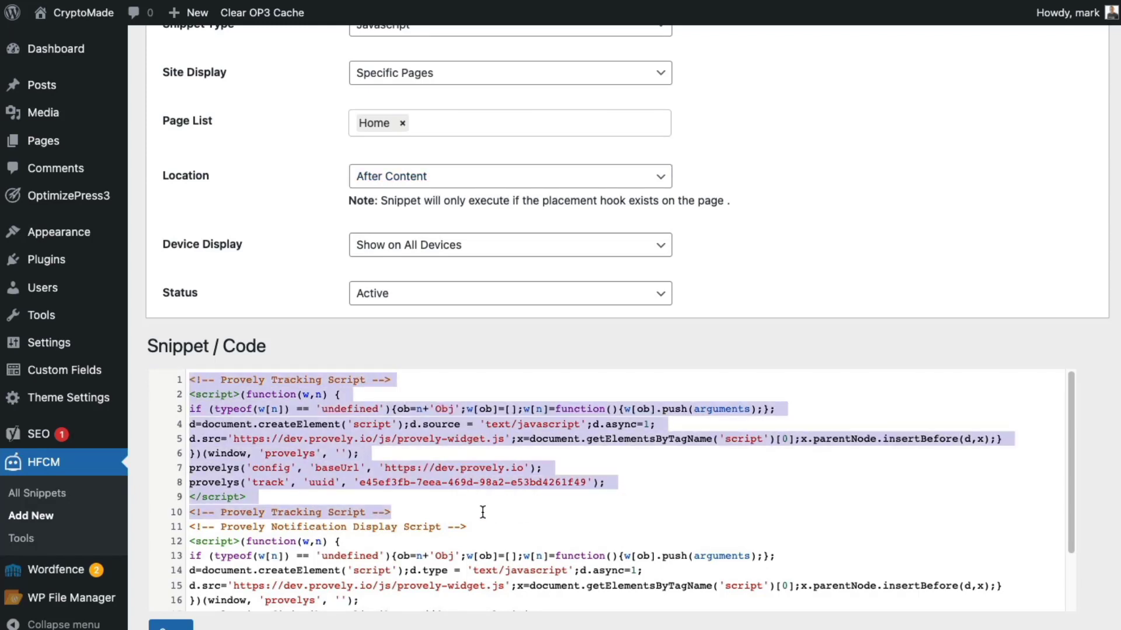
{"action": "left_click_drag", "start_coordinate": [188, 527], "coordinate": [424, 622]}
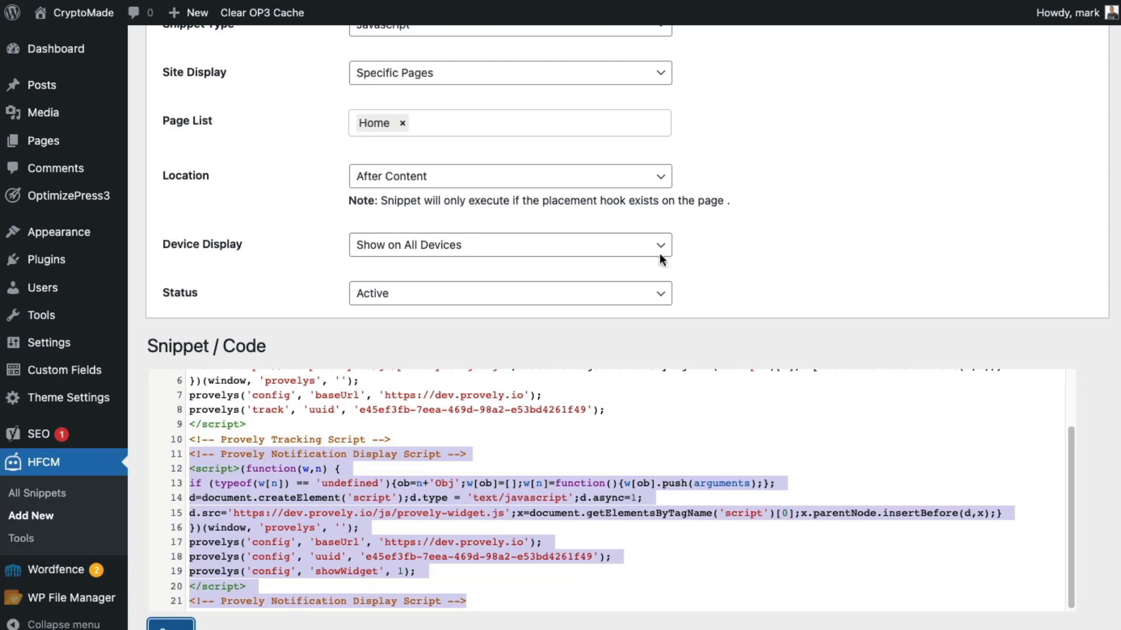
{"action": "left_click", "coordinate": [929, 3]}
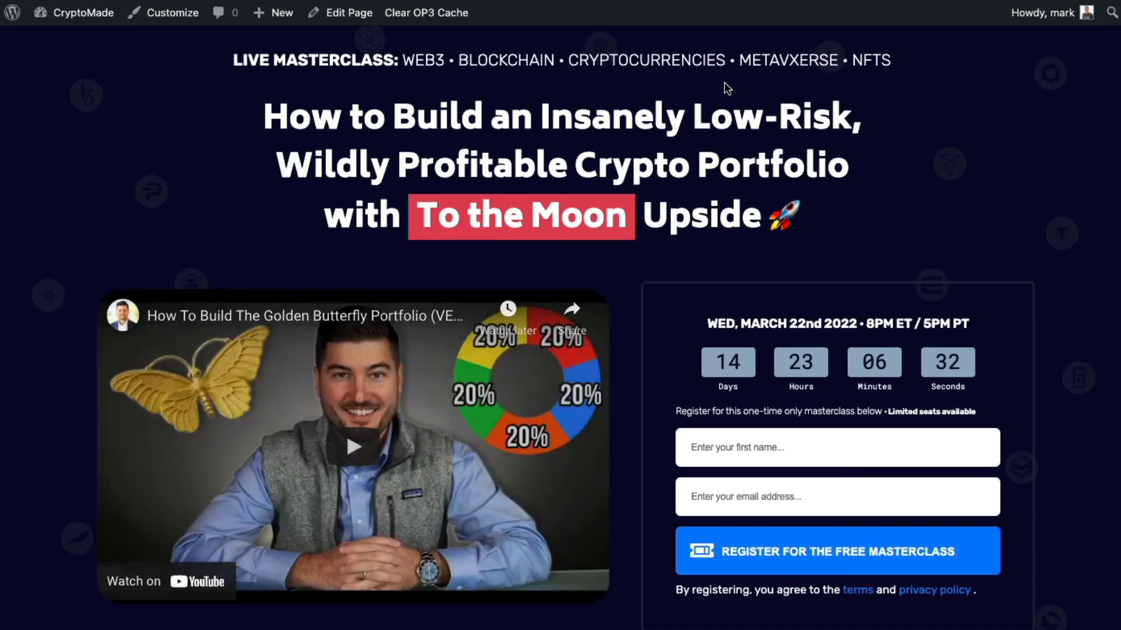
- Submit the masterclass registration with the registrant's first name only and an e-mail address
{"action": "left_click", "coordinate": [720, 446]}
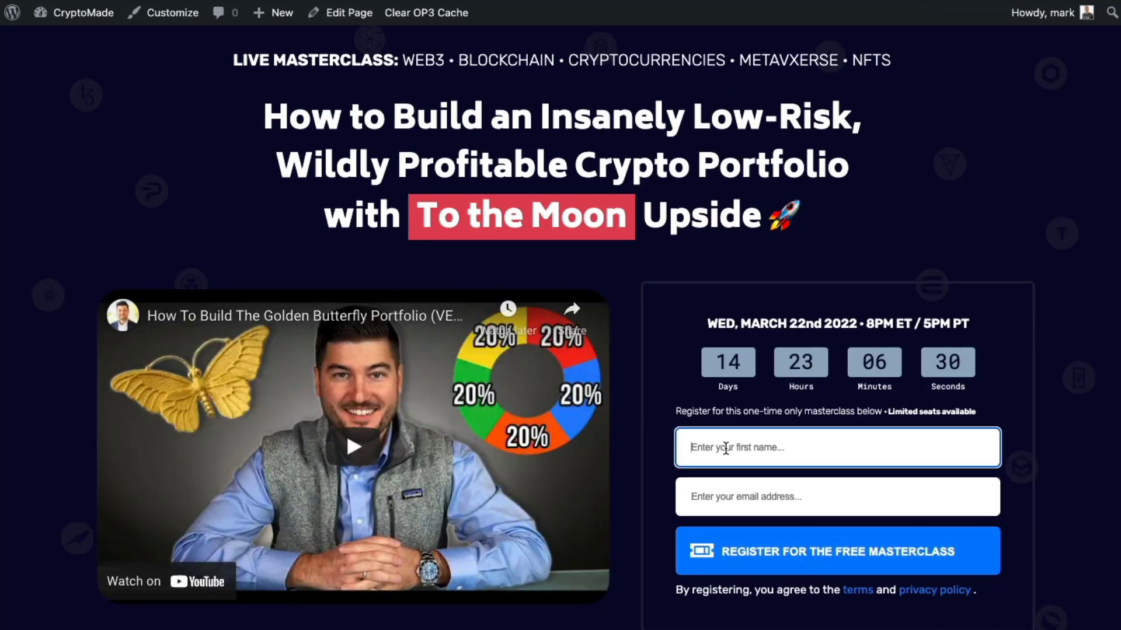
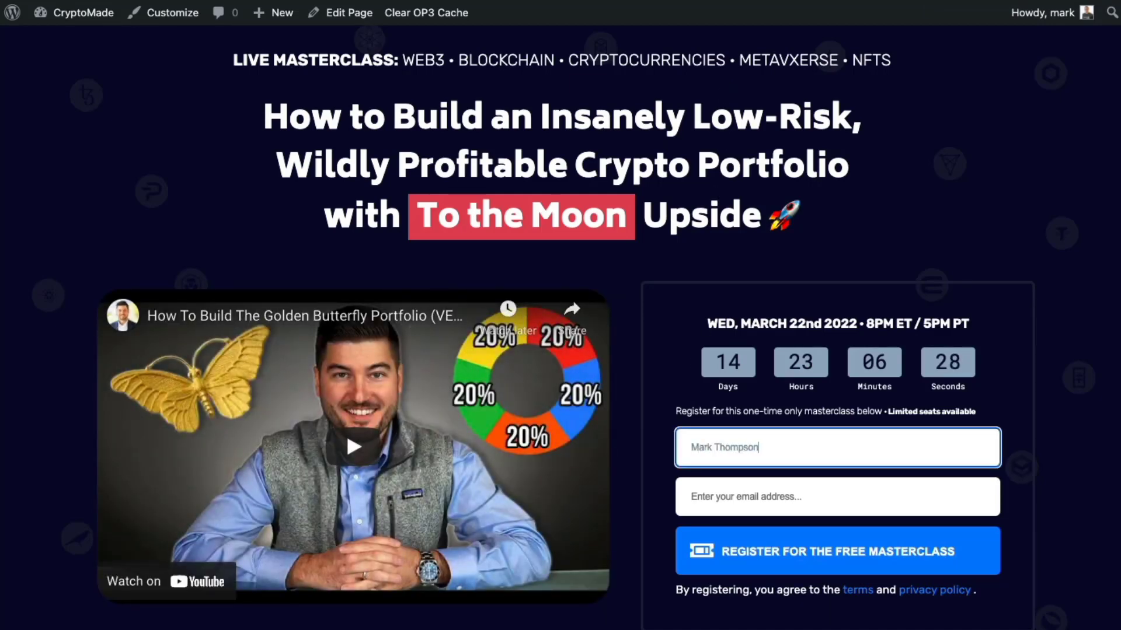
{"action": "left_click", "coordinate": [729, 496]}
{"action": "left_click", "coordinate": [726, 447]}
{"action": "double_click", "coordinate": [730, 447]}
{"action": "key", "text": "BackSpace"}
{"action": "left_click", "coordinate": [740, 506]}
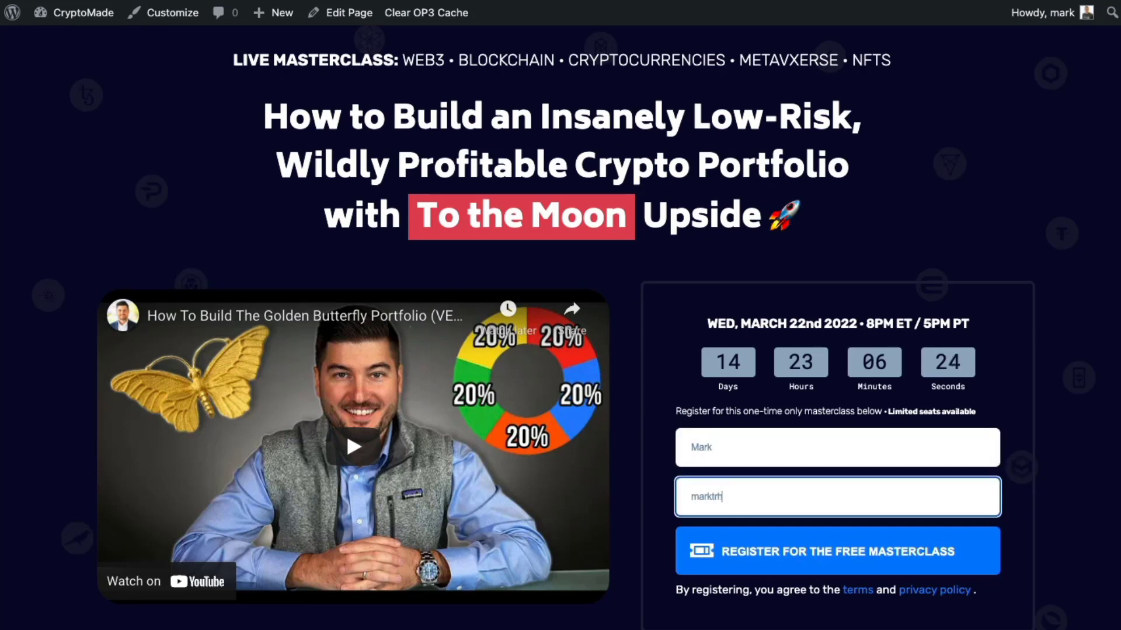
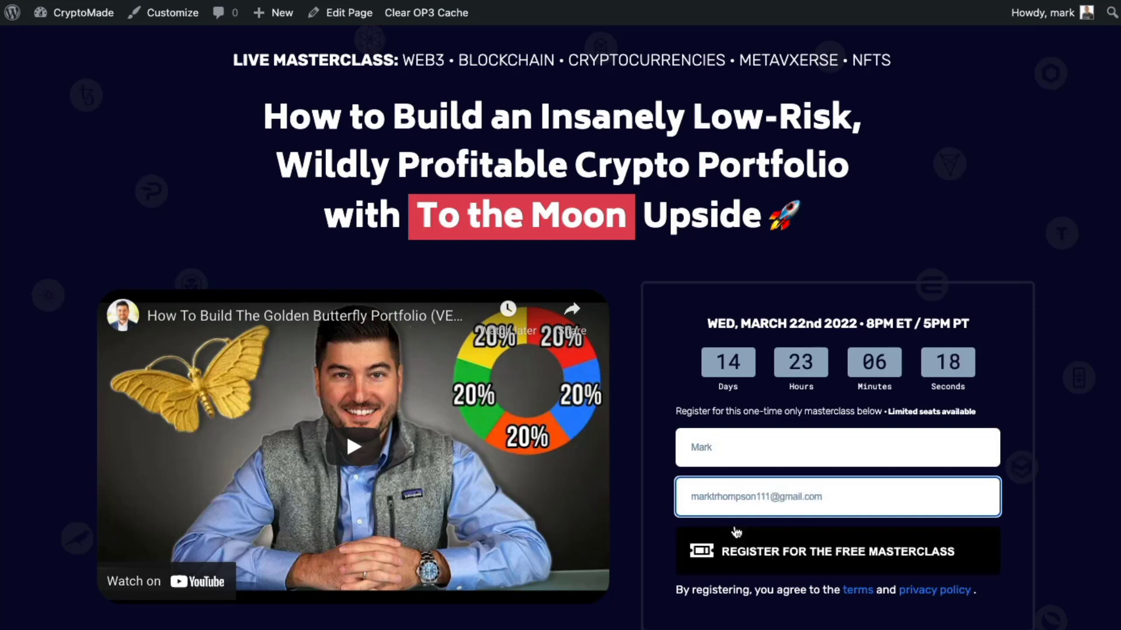
{"action": "left_click", "coordinate": [737, 540]}
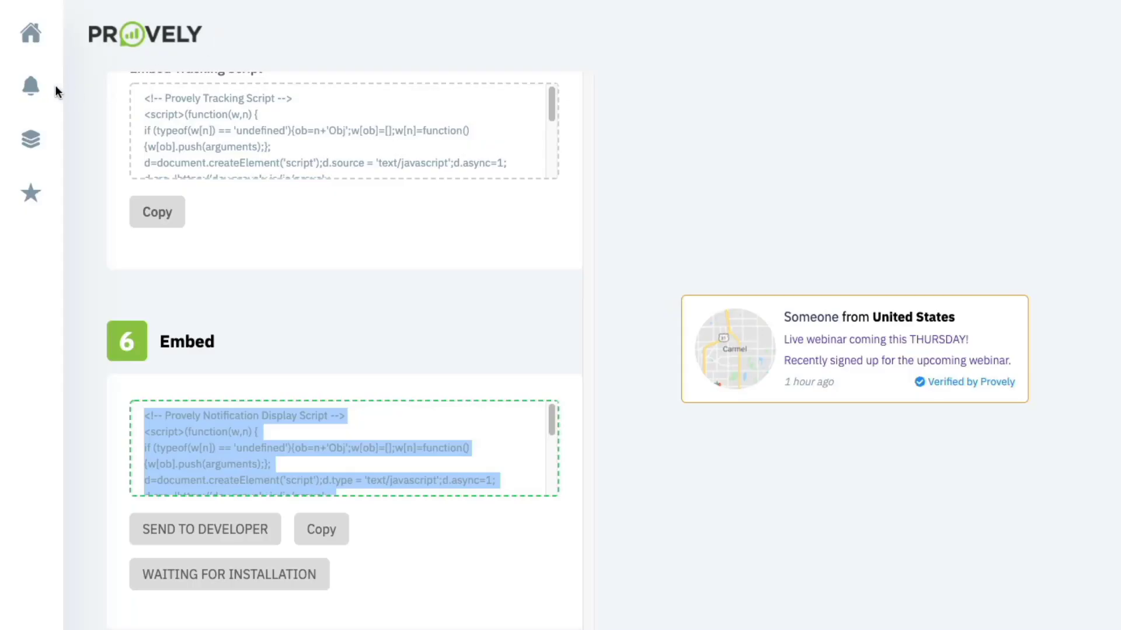
- Open the Activity Manager from Notifications to check the new Wake Forest, North Carolina signup
{"action": "left_click", "coordinate": [33, 88]}
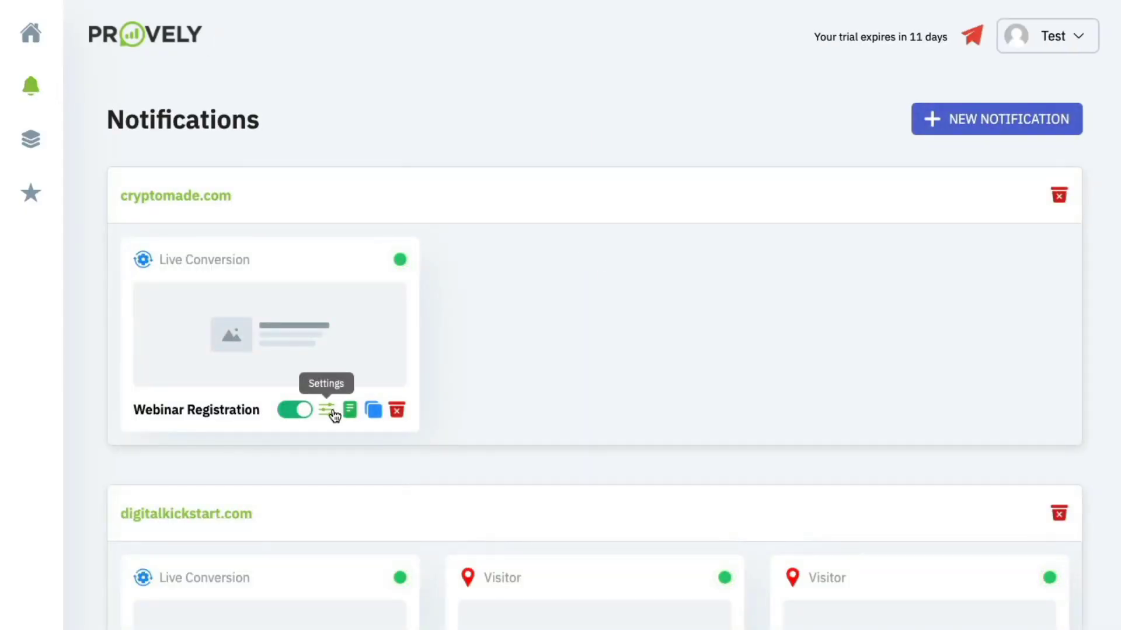
{"action": "left_click", "coordinate": [350, 410]}
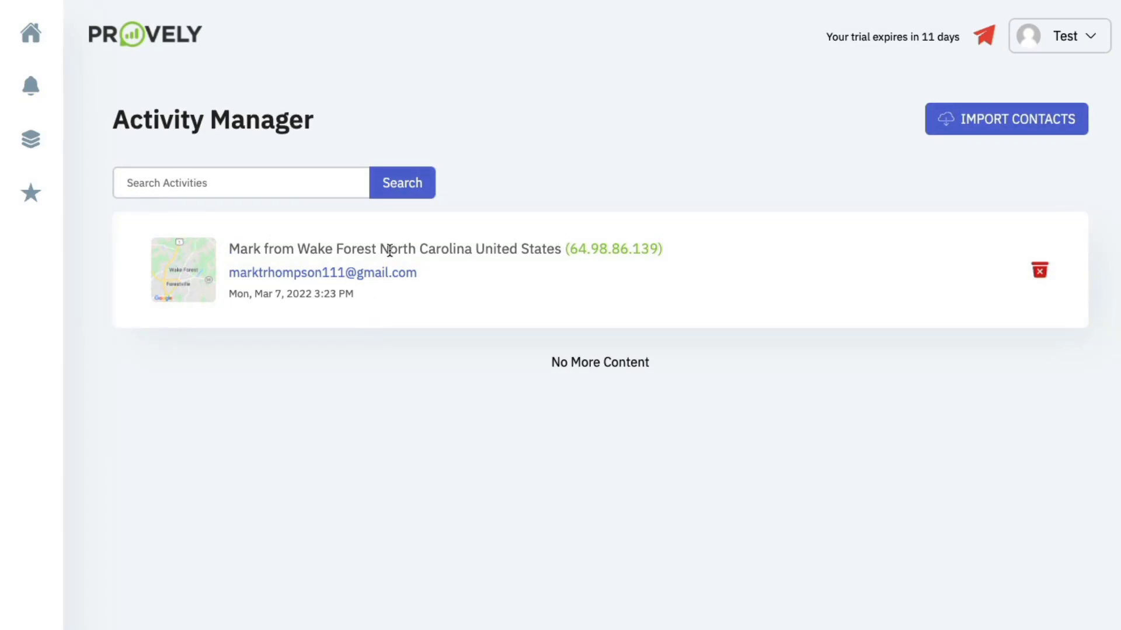
{"action": "left_click_drag", "start_coordinate": [316, 249], "coordinate": [456, 249]}
{"action": "left_click", "coordinate": [453, 247]}
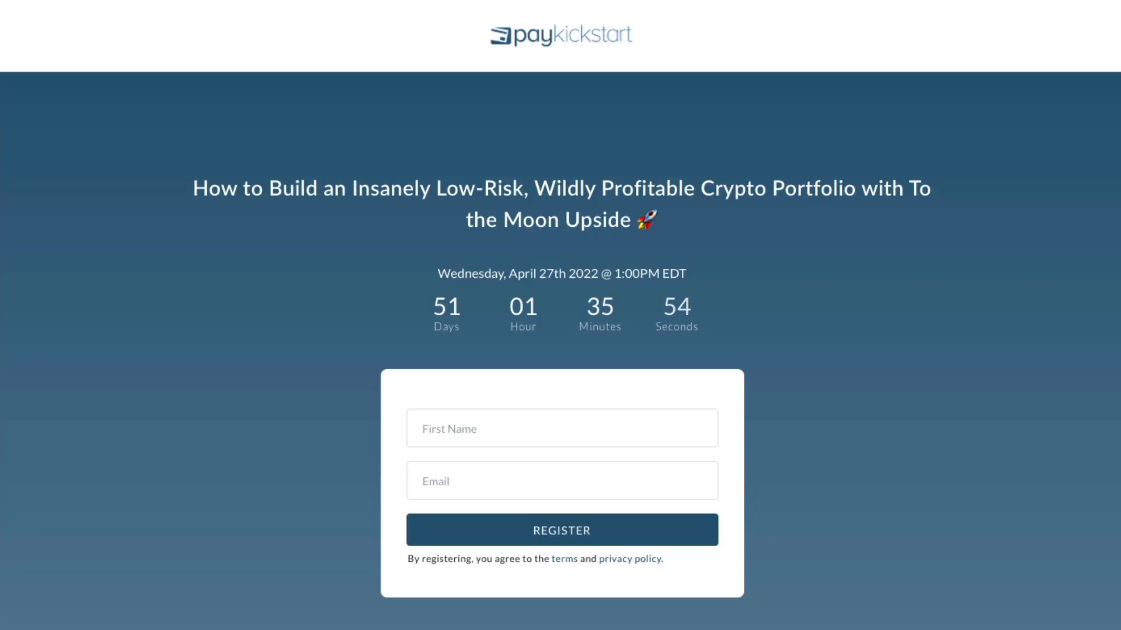
- Load the CryptoMade masterclass page from the address bar and scroll to spot the Provely popup
{"action": "key", "text": "ctrl+l"}
{"action": "type", "text": "crypto"}
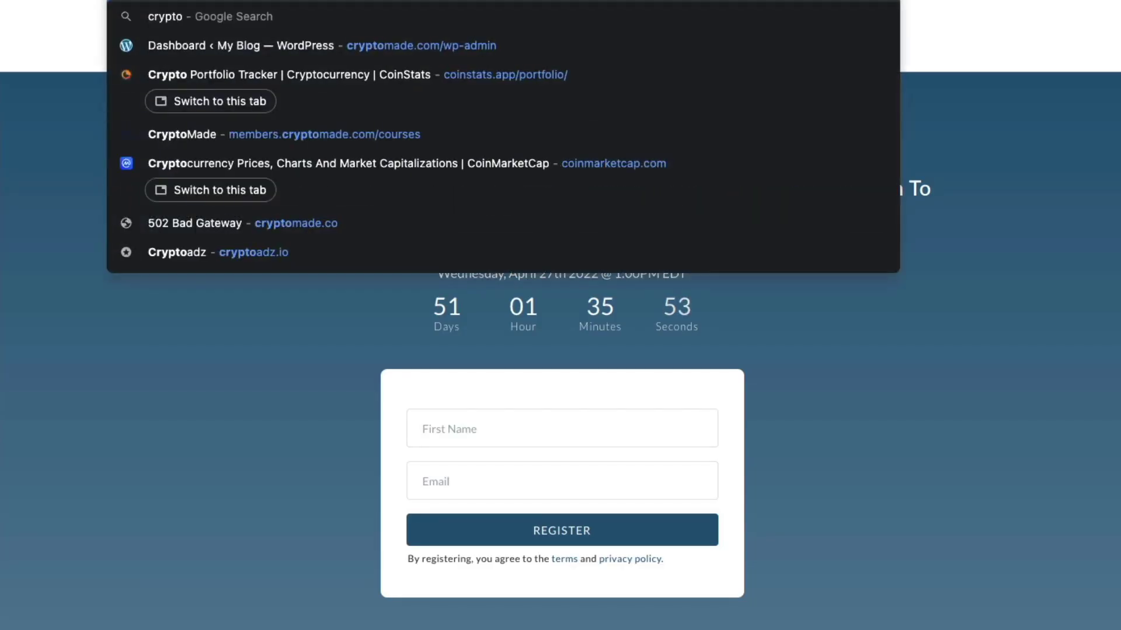
{"action": "key", "text": "Escape"}
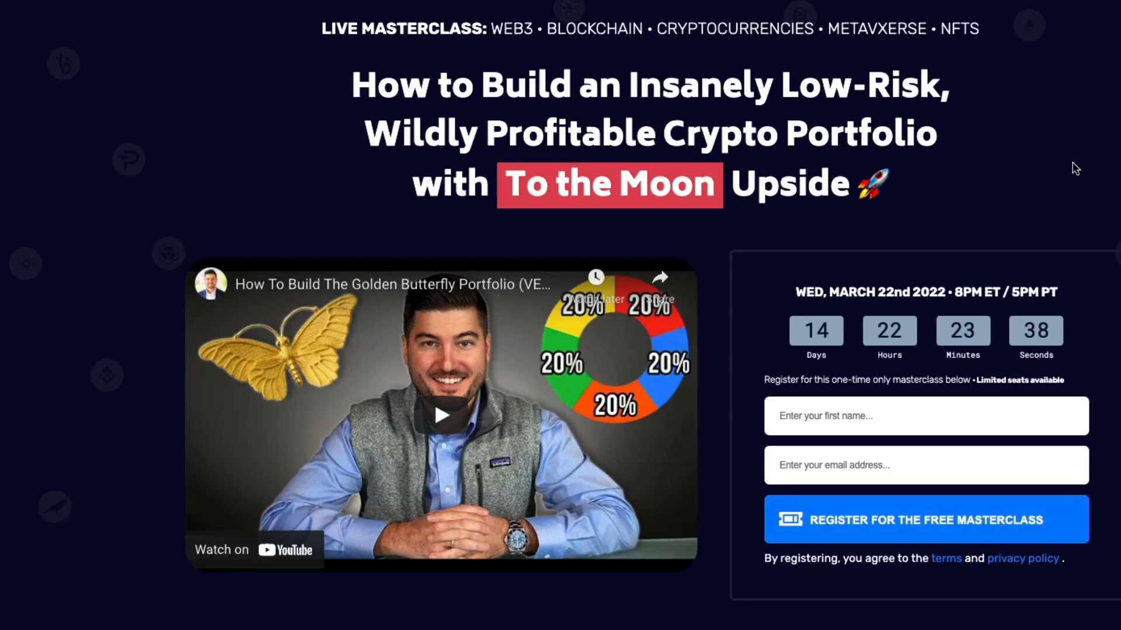
{"action": "scroll", "coordinate": [1075, 168], "scroll_direction": "down", "scroll_amount": 2}
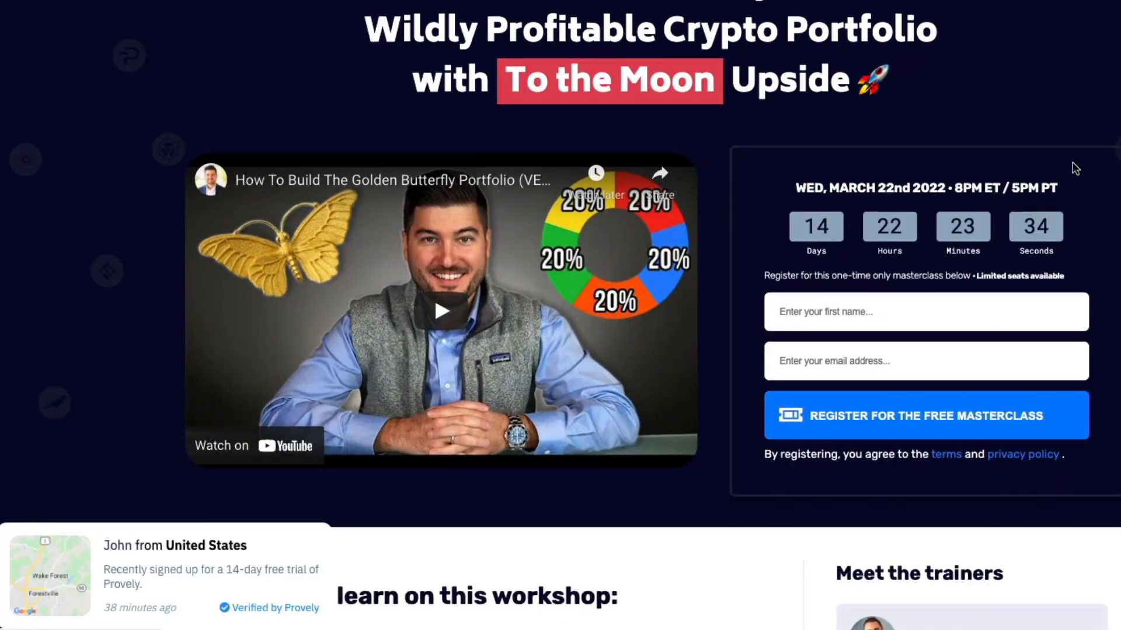
{"action": "scroll", "coordinate": [1075, 169], "scroll_direction": "up", "scroll_amount": 2}
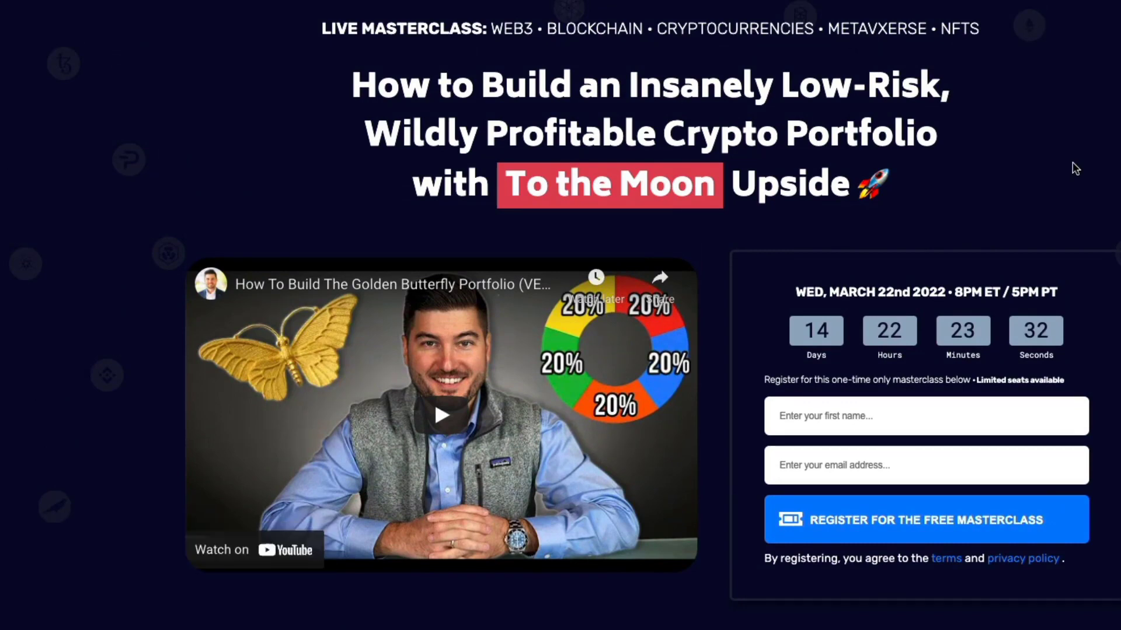